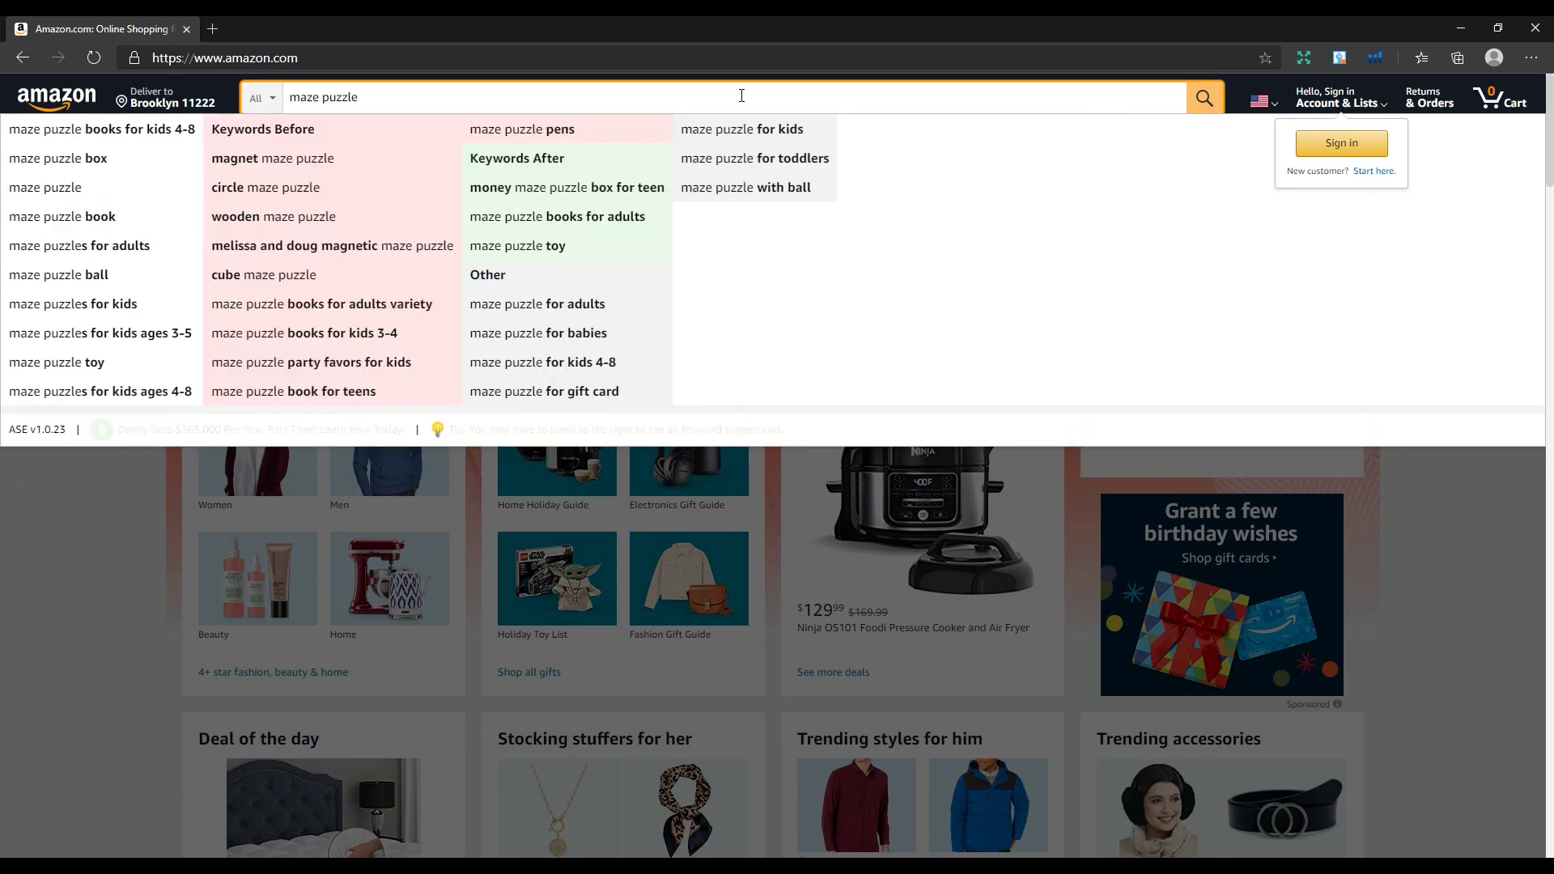
Search for "maze puzzle book" and examine the Best Sellers Ranks and prices of the resulting books
left_click(120, 217)
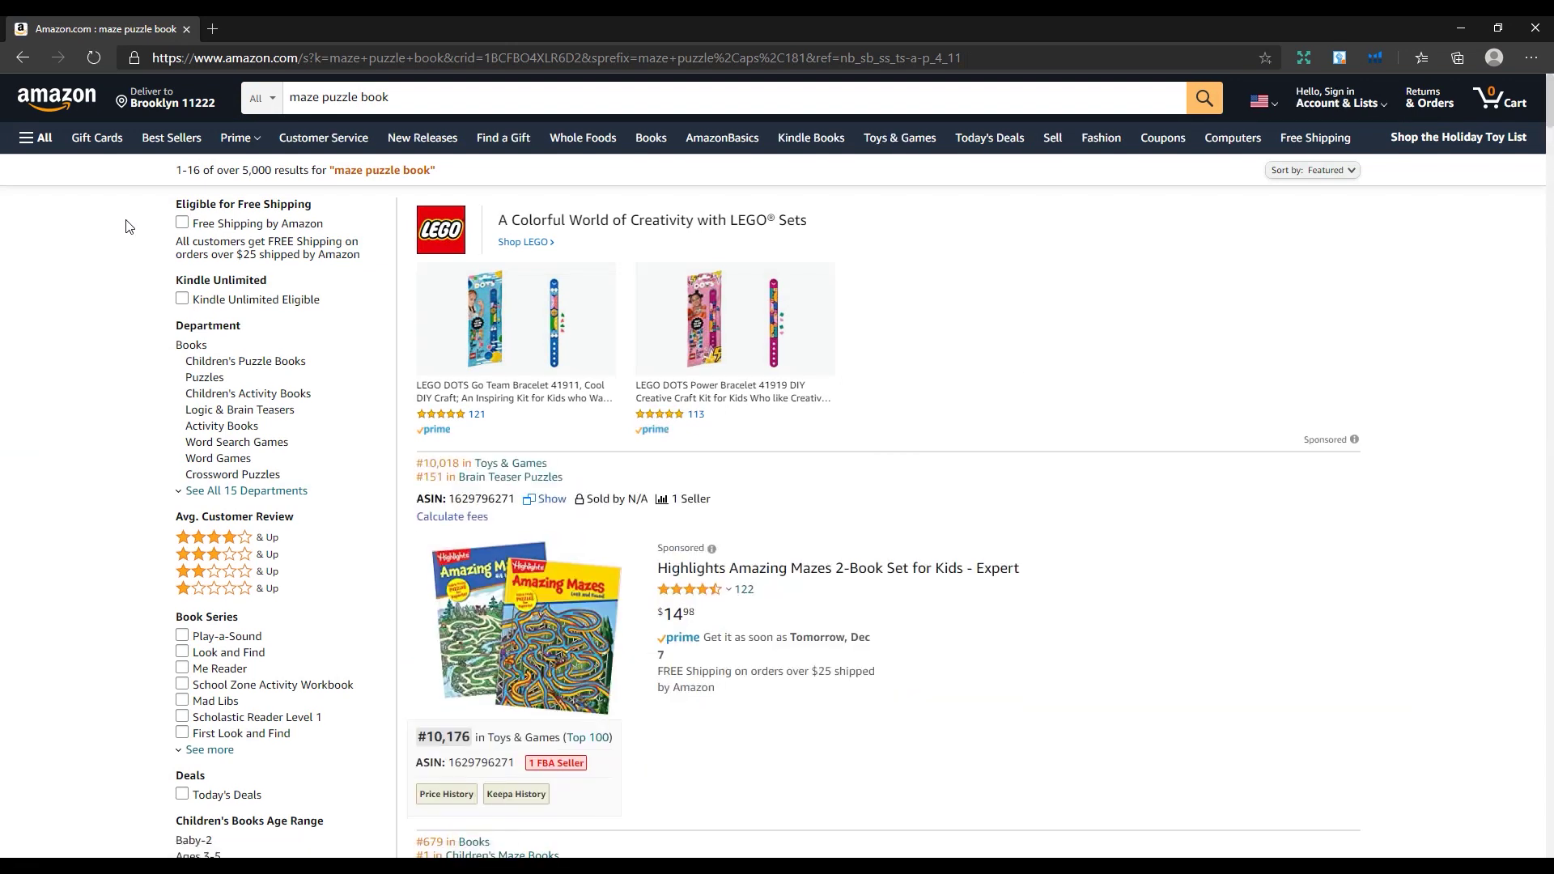
scroll(1023, 405, "down", 5)
scroll(1004, 443, "down", 5)
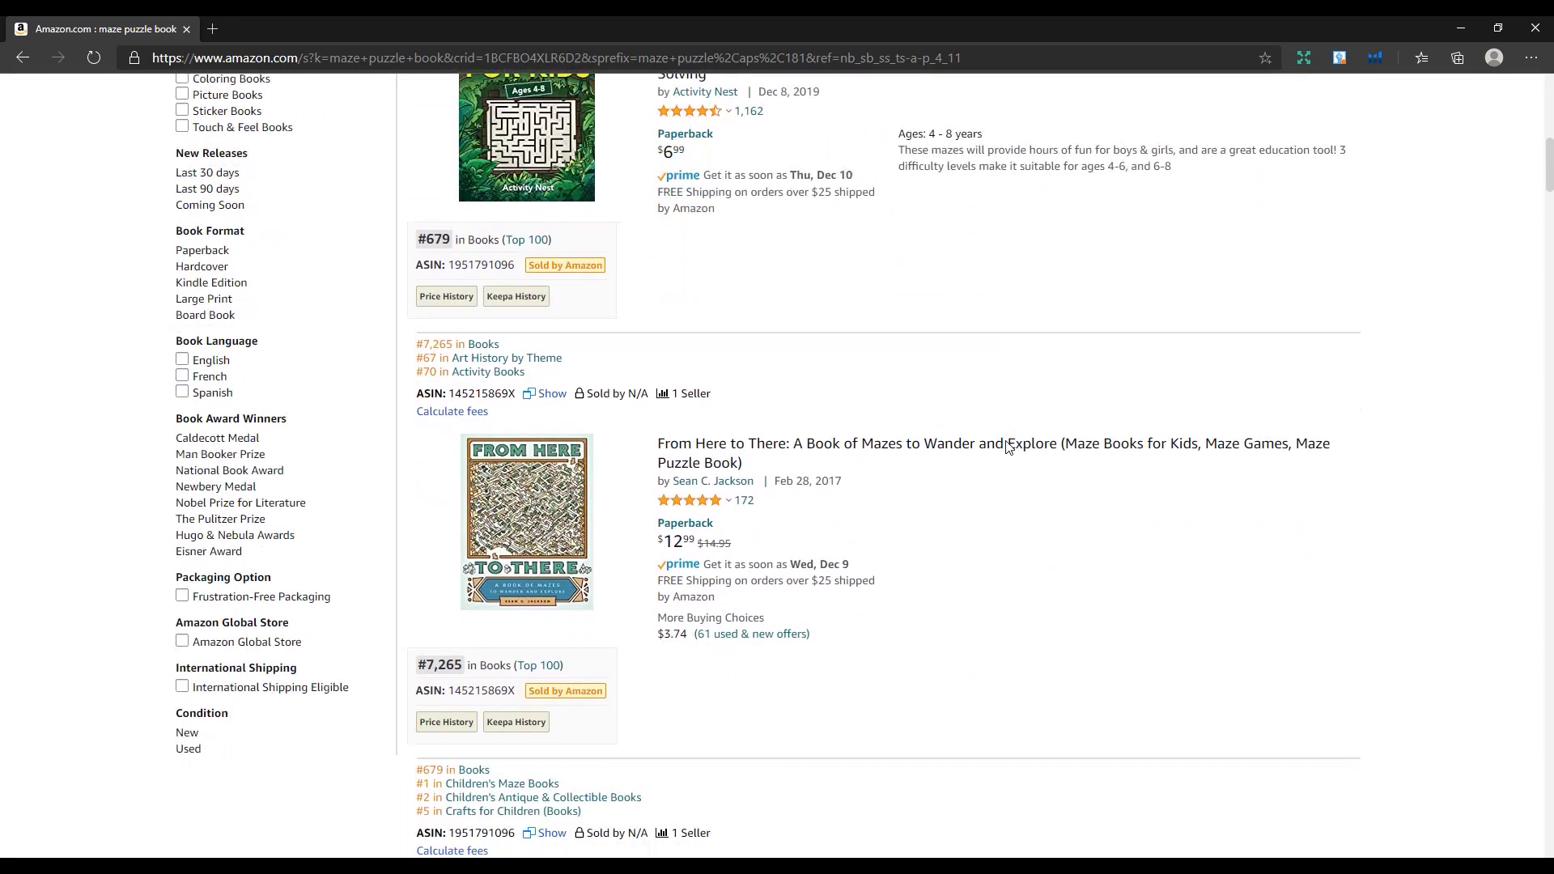
scroll(1007, 450, "down", 6)
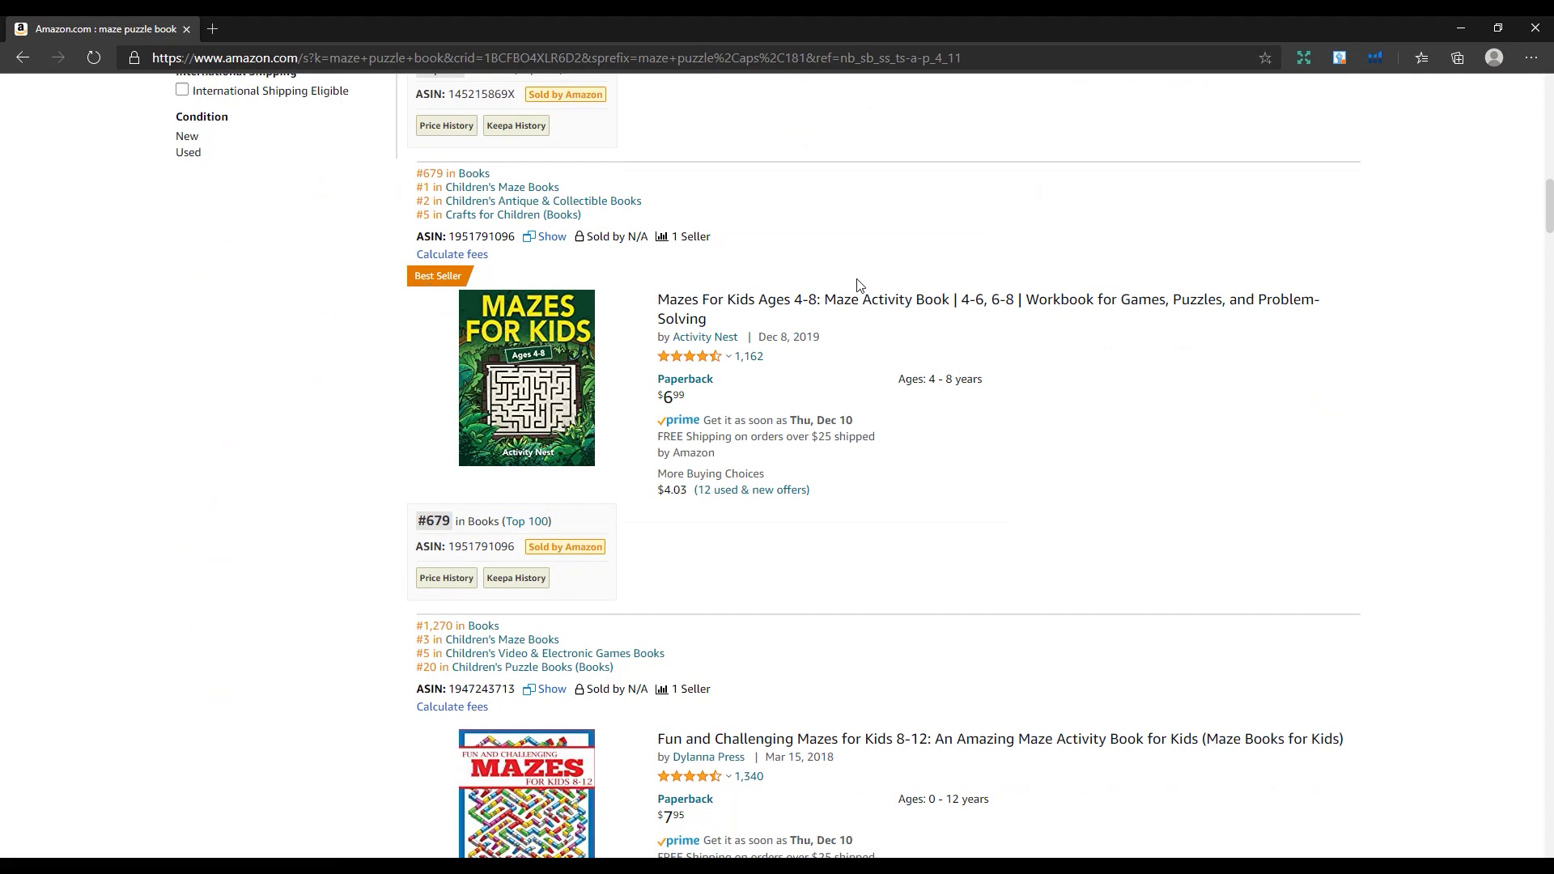
scroll(1089, 466, "down", 1)
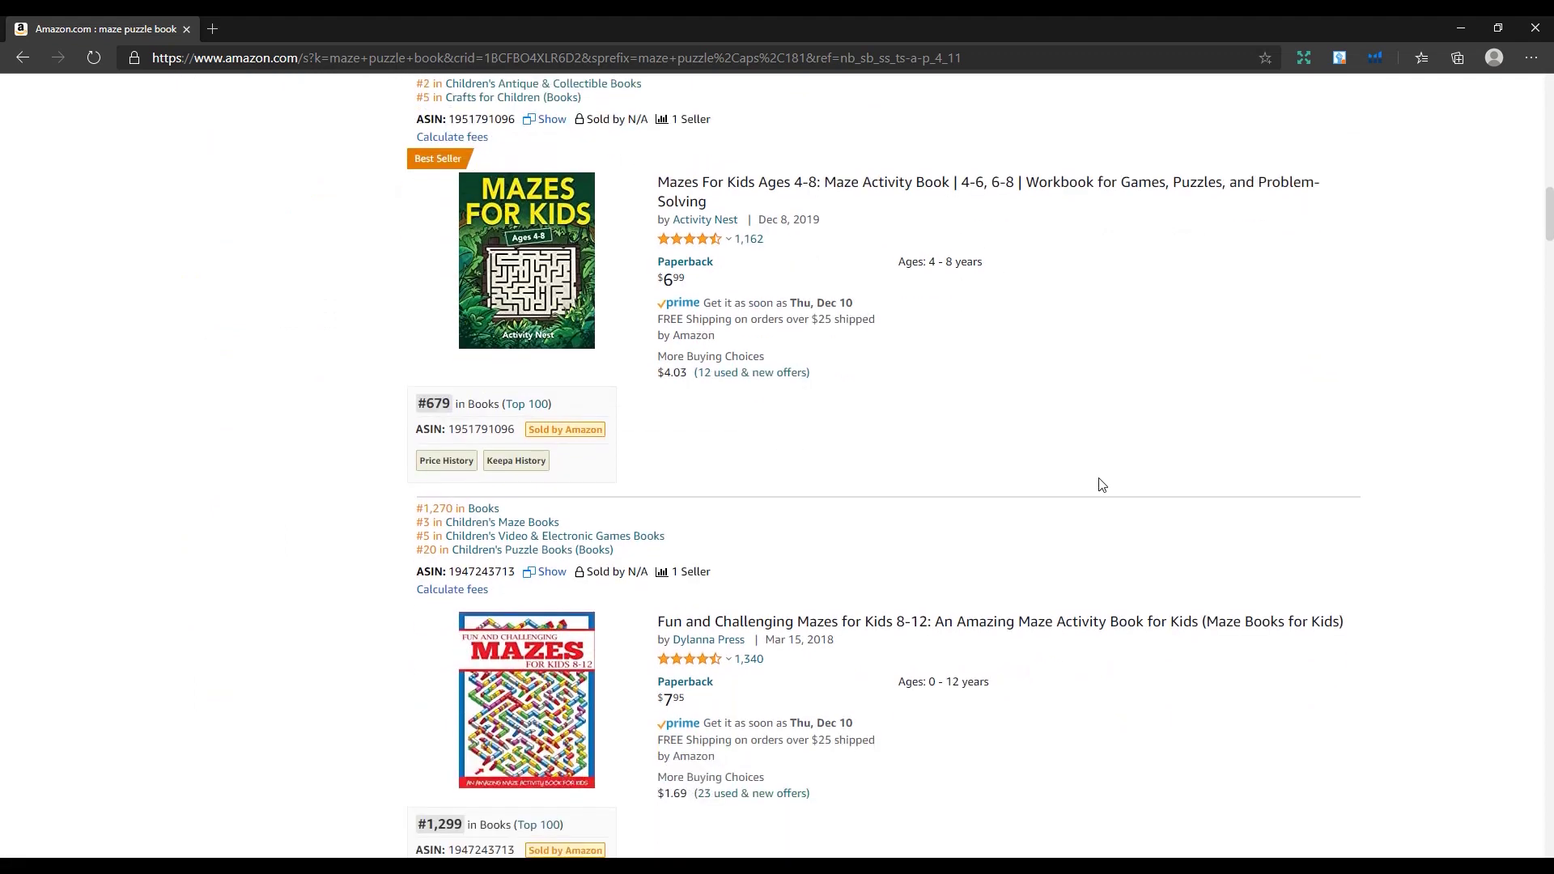
scroll(1099, 488, "down", 6)
scroll(1052, 484, "up", 2)
scroll(305, 420, "down", 7)
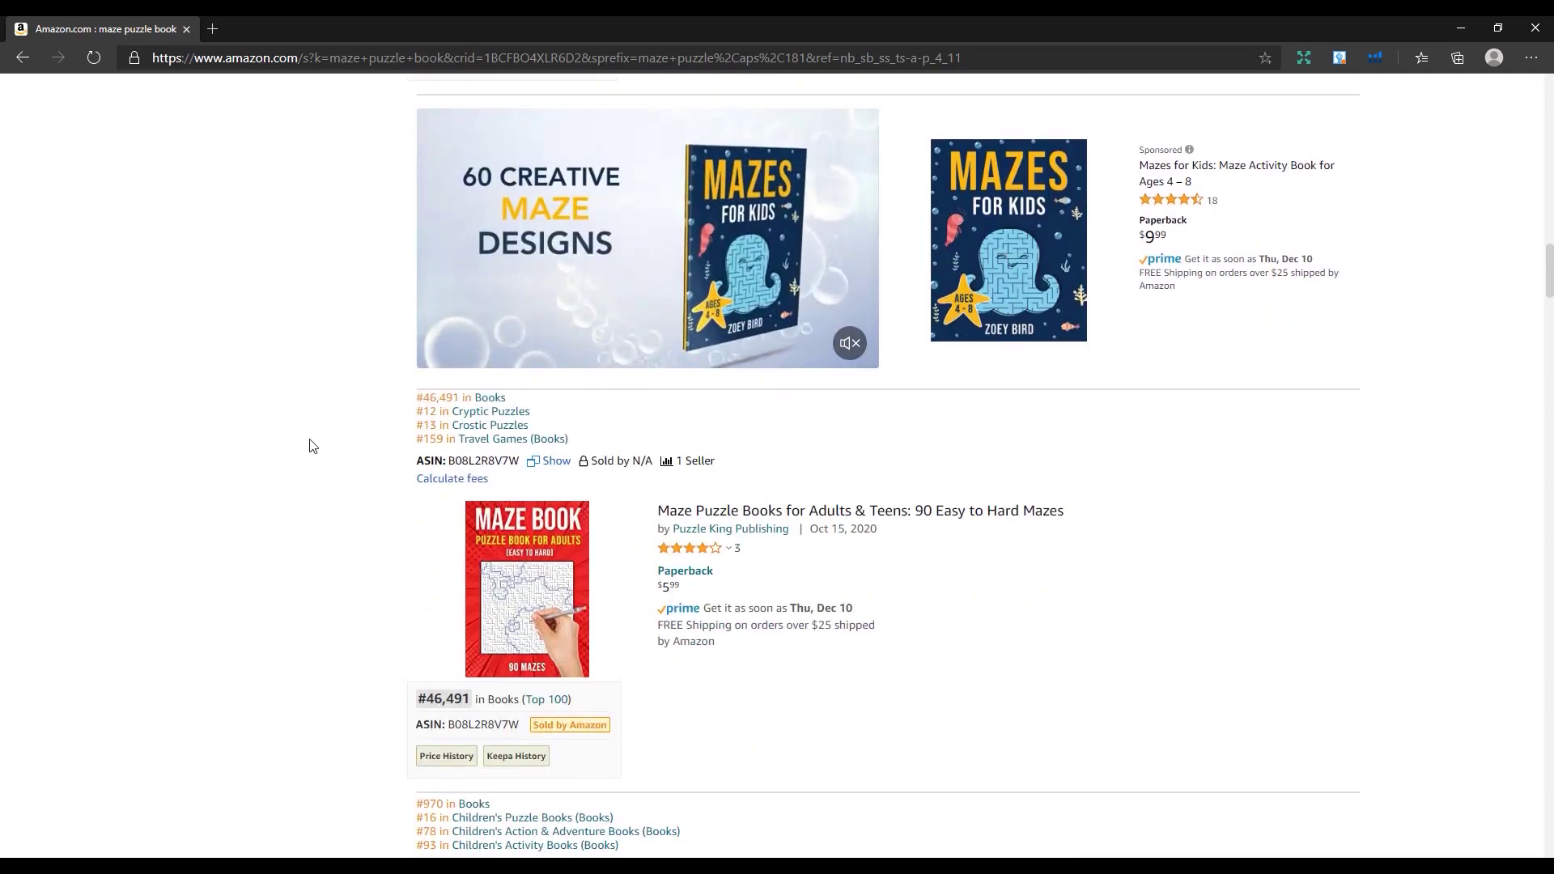
scroll(324, 481, "down", 3)
mouse_move(441, 402)
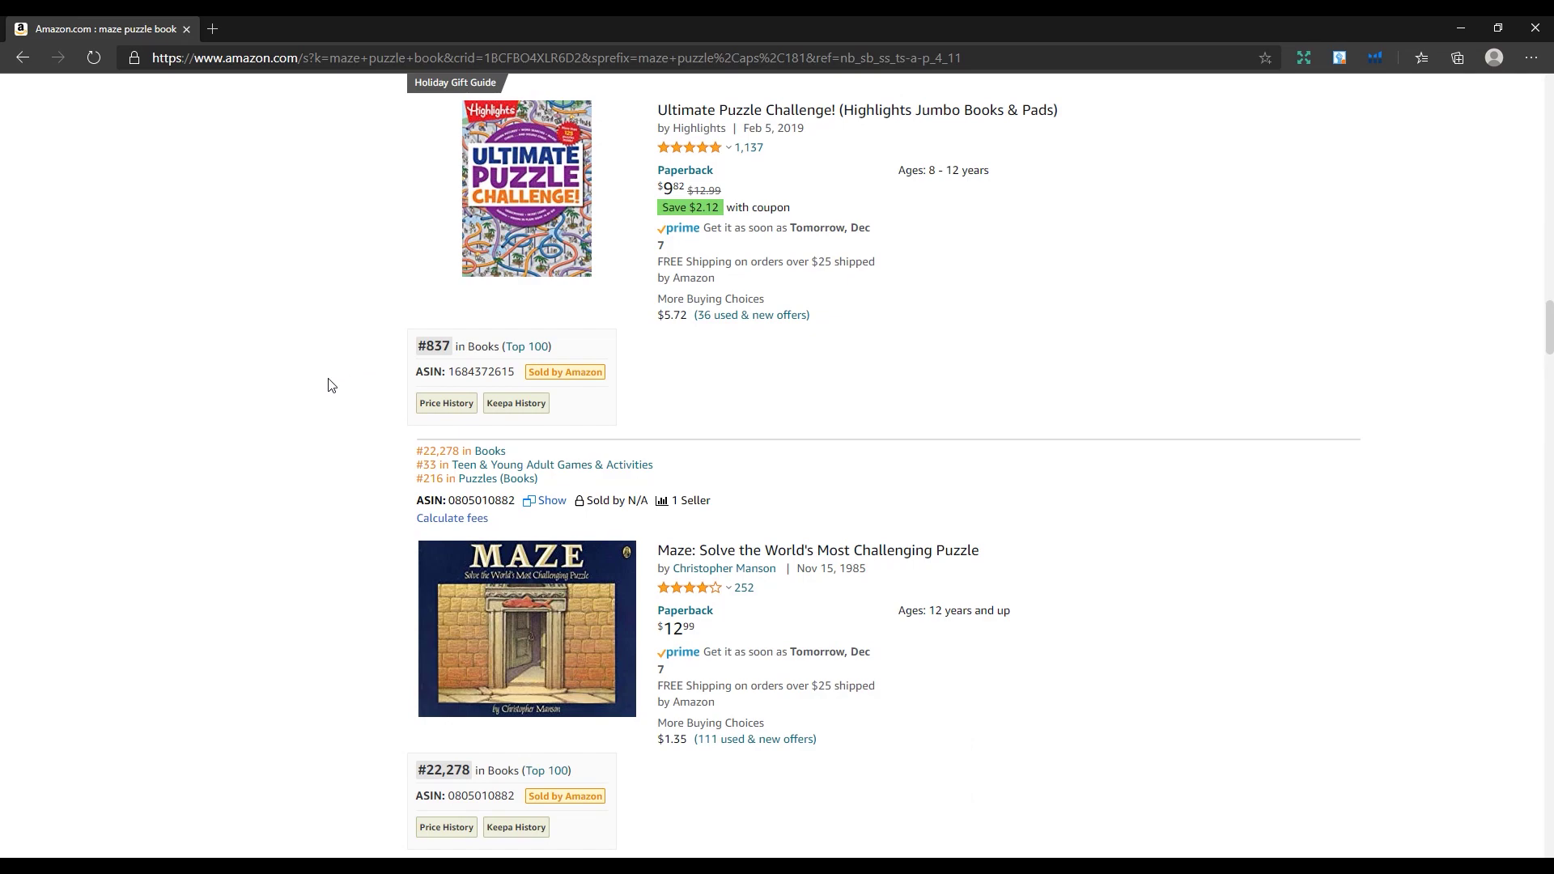
scroll(332, 385, "down", 13)
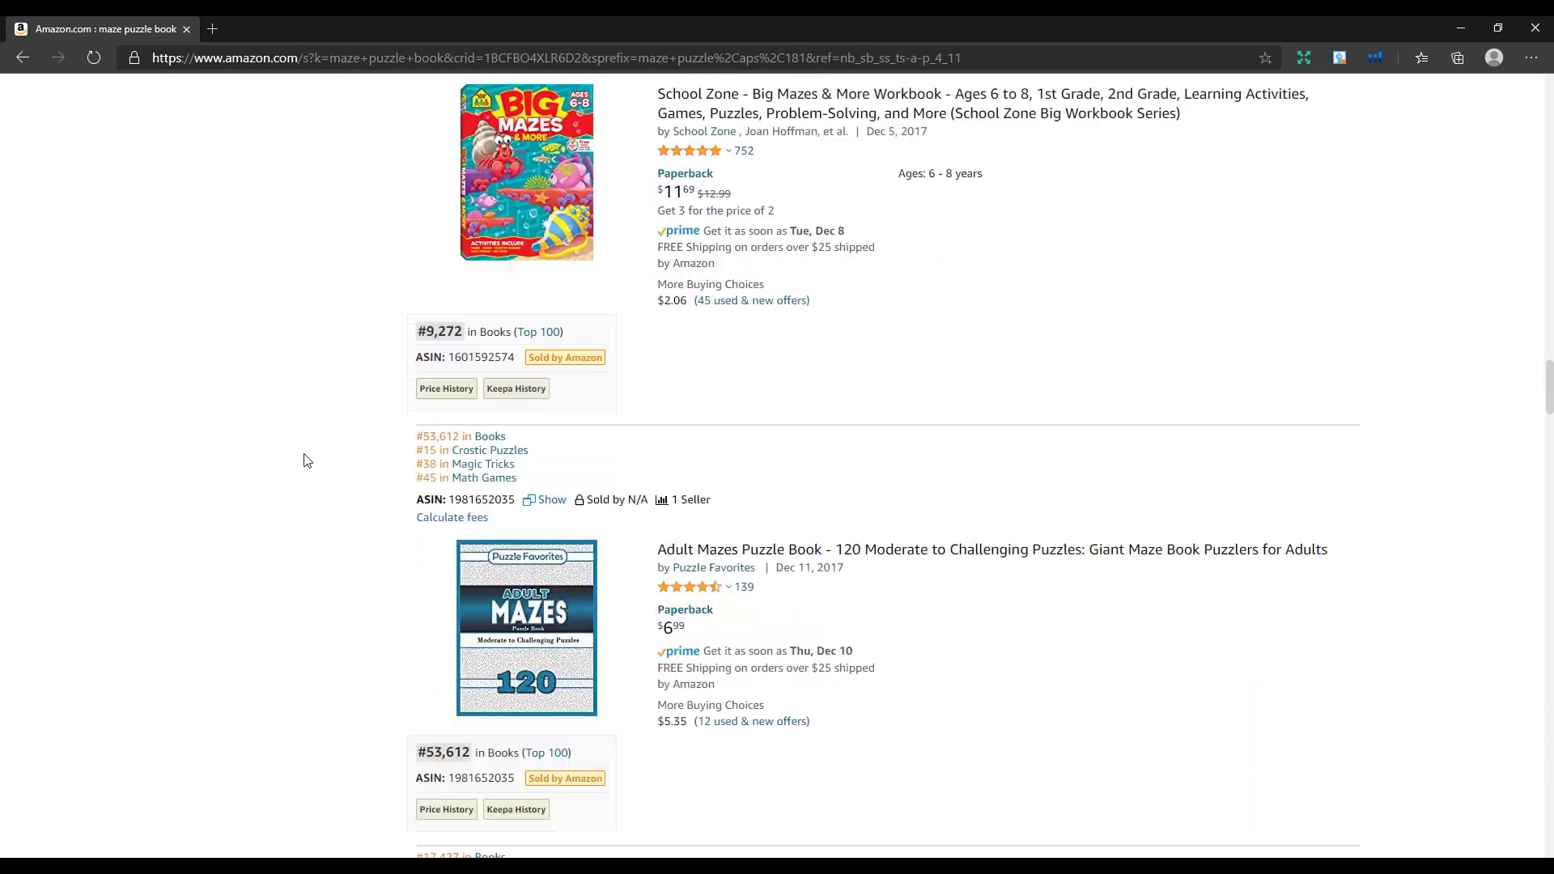
scroll(306, 461, "down", 10)
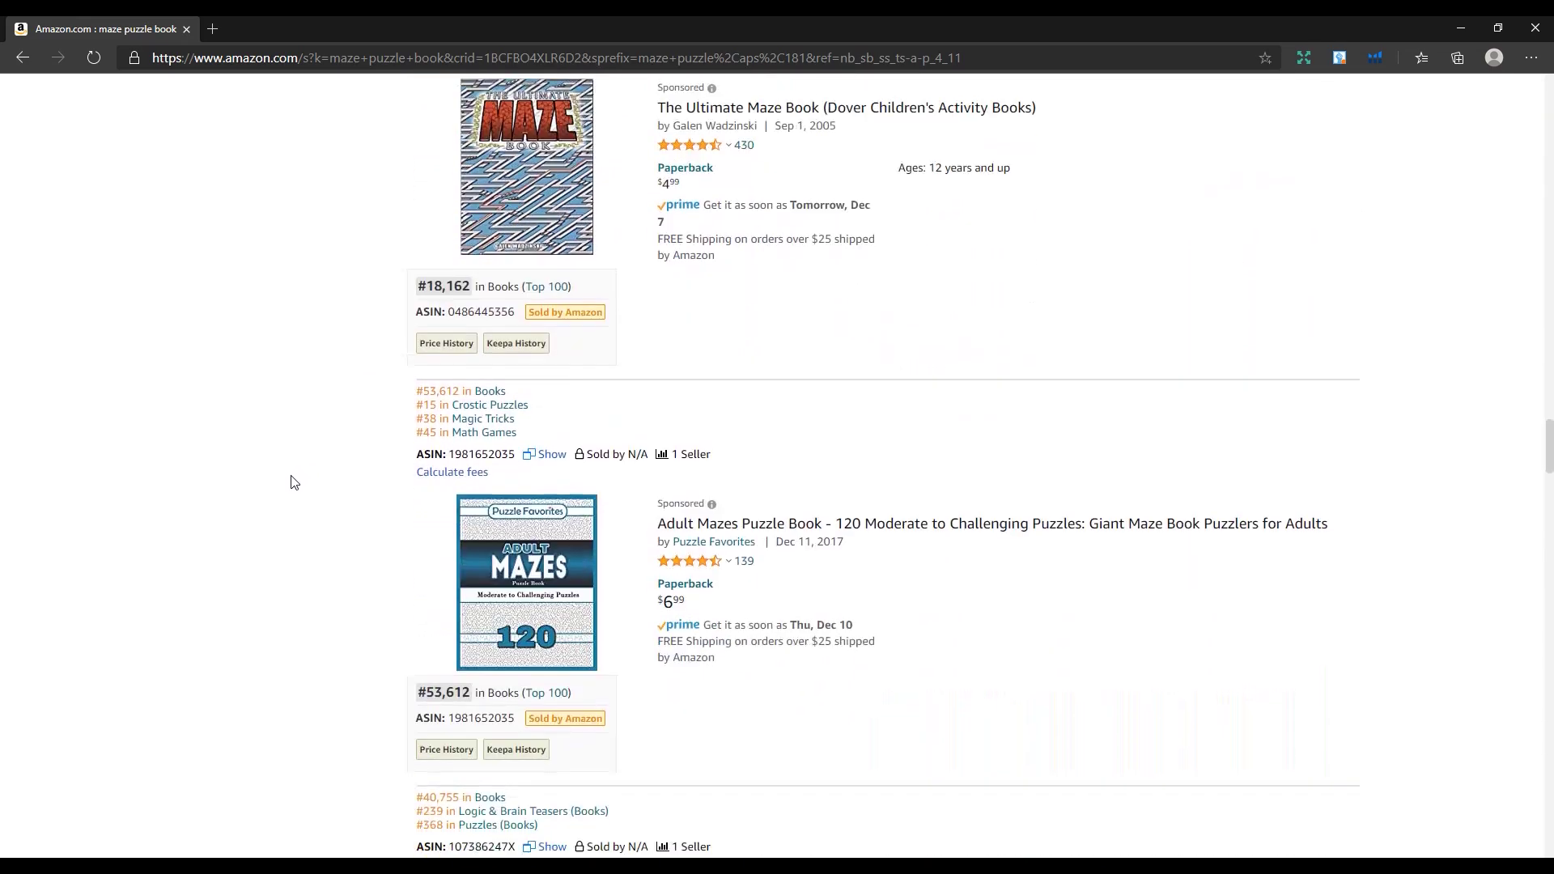
scroll(296, 486, "down", 14)
scroll(305, 528, "up", 5)
scroll(306, 529, "up", 20)
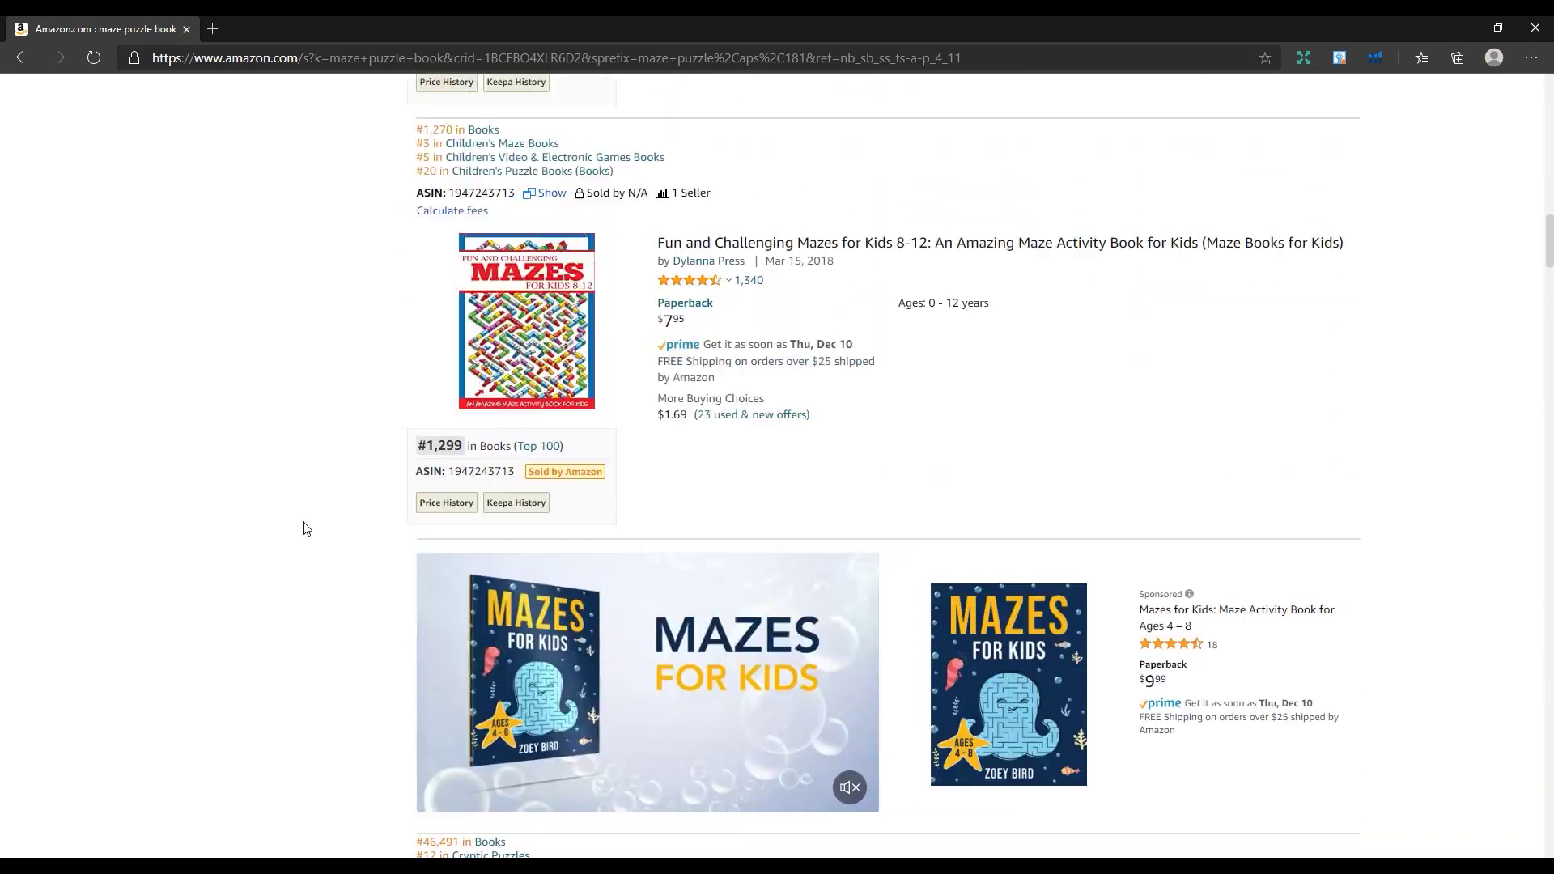
Open the listing of the paperback "Mazes For Kids Ages 4-8: Maze Activity Book" from the search results
left_click_drag(449, 516, 422, 522)
left_click(372, 526)
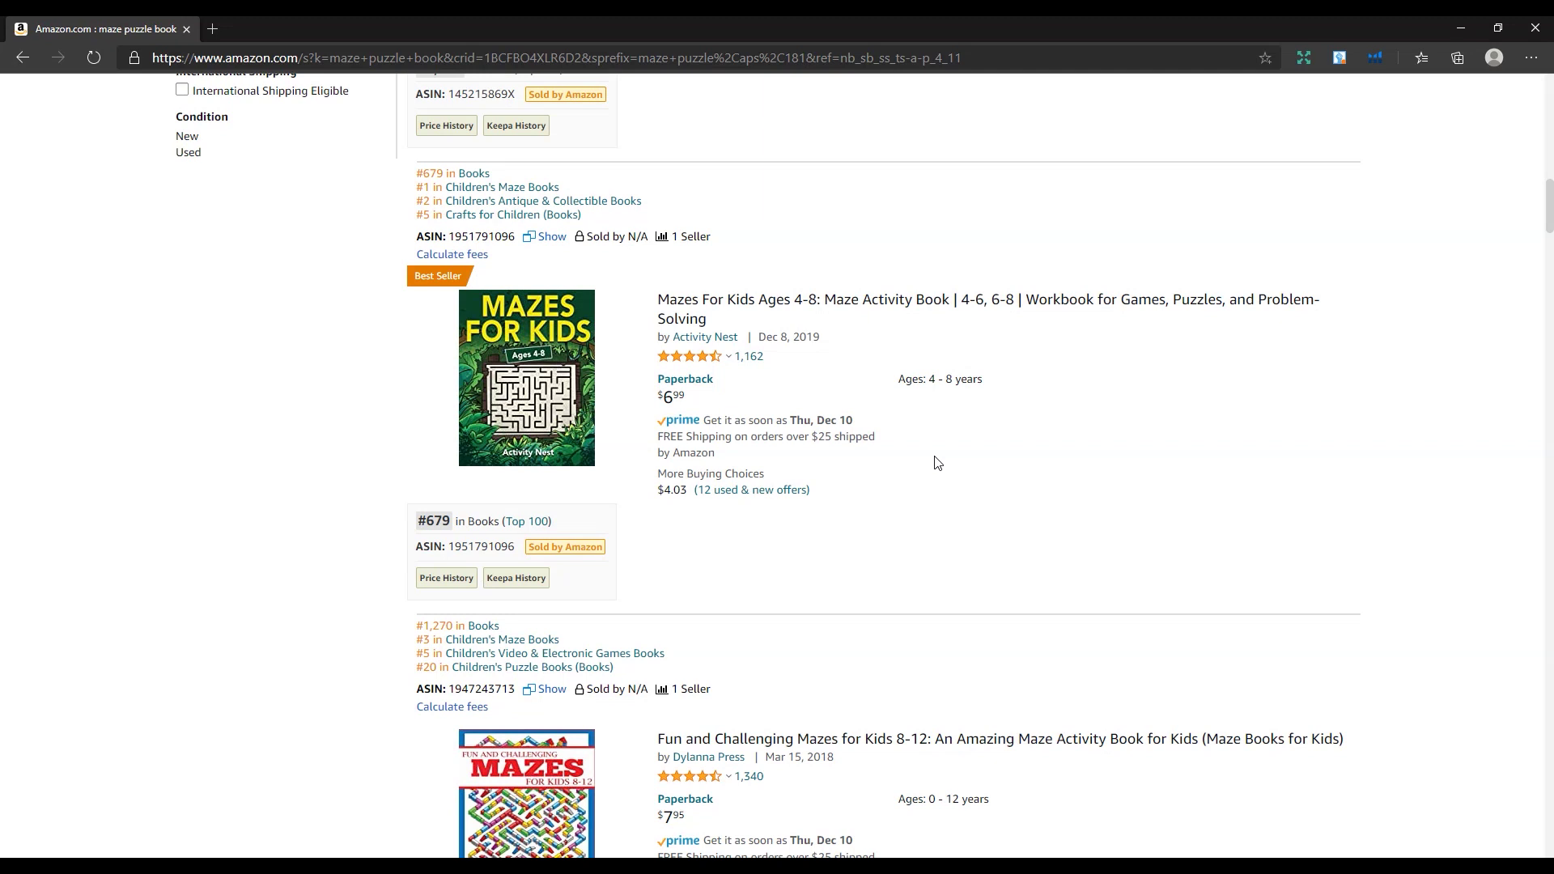
left_click(685, 399)
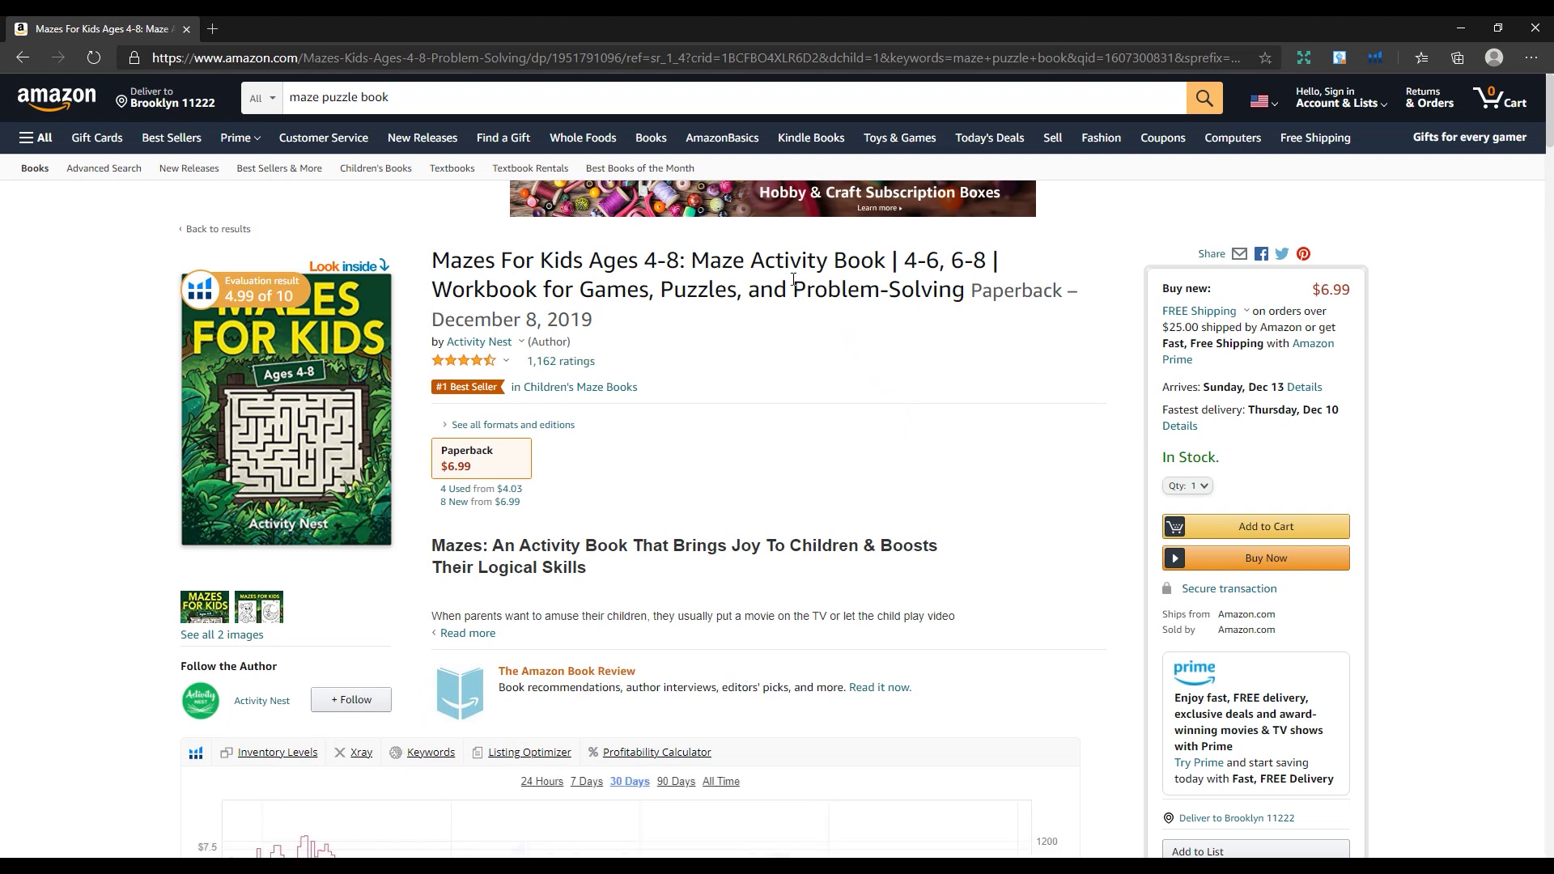
Open the TCK Publishing Amazon Book Sales Calculator in a new tab and calculate sales for BSR rank 679 with type Book
left_click(212, 28)
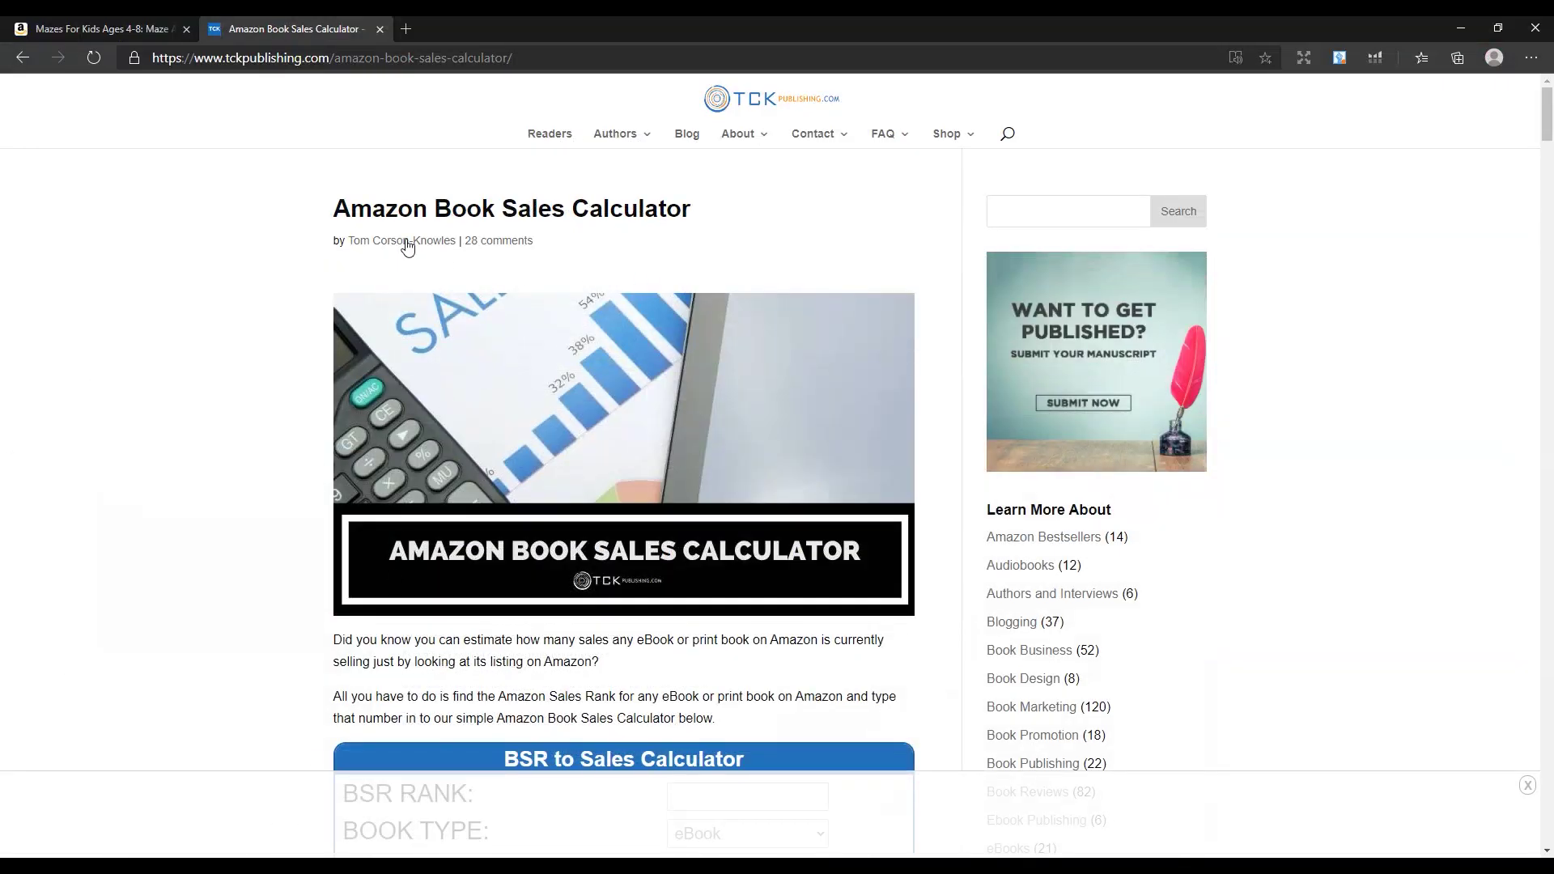
scroll(429, 243, "down", 4)
left_click(739, 456)
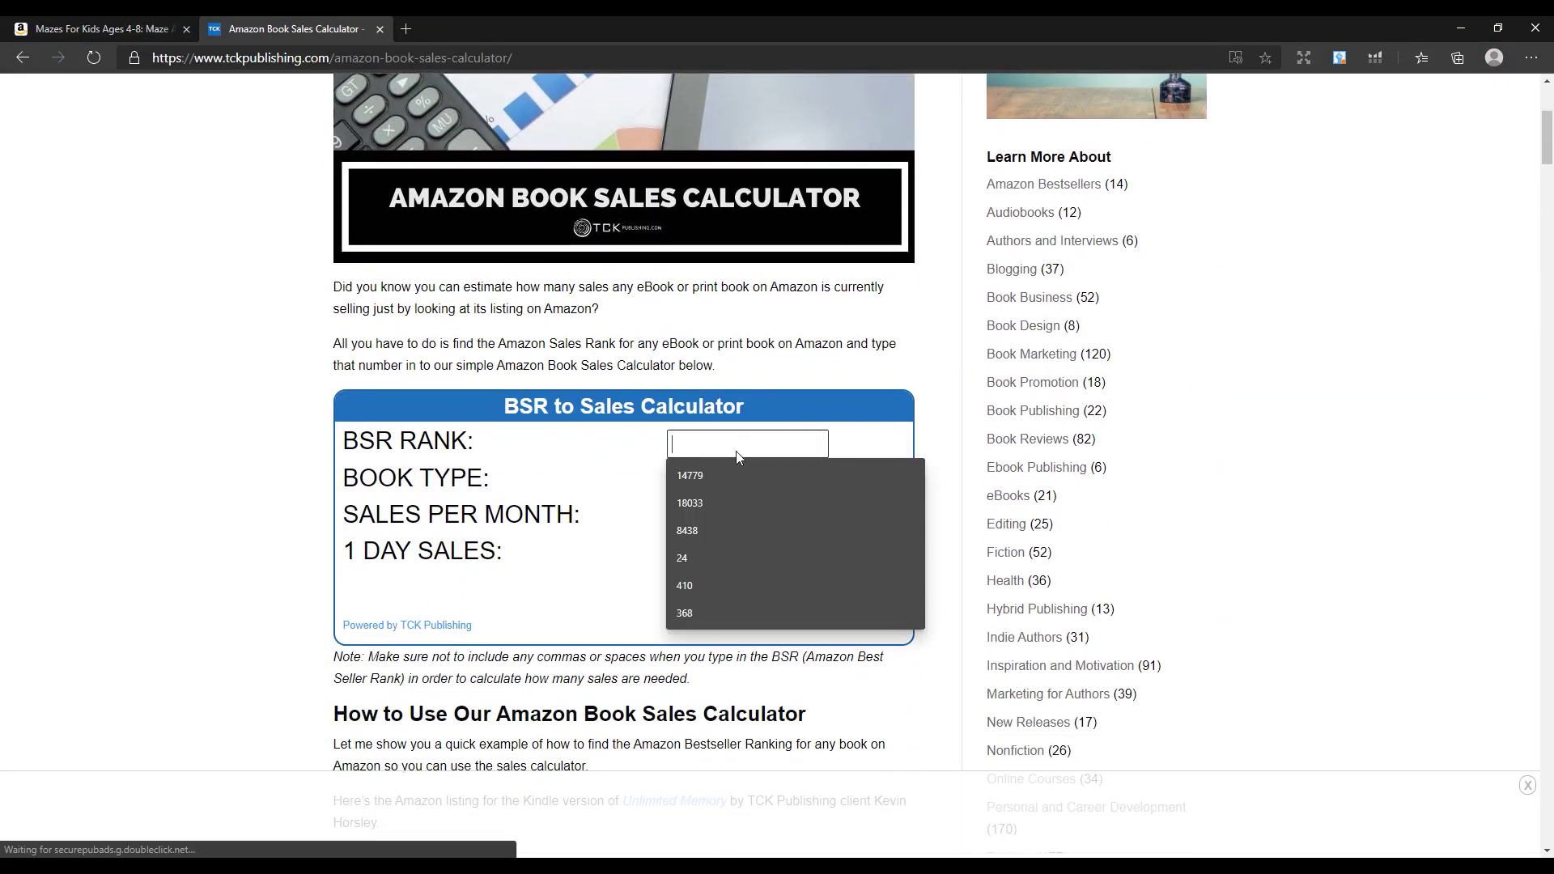
type("679")
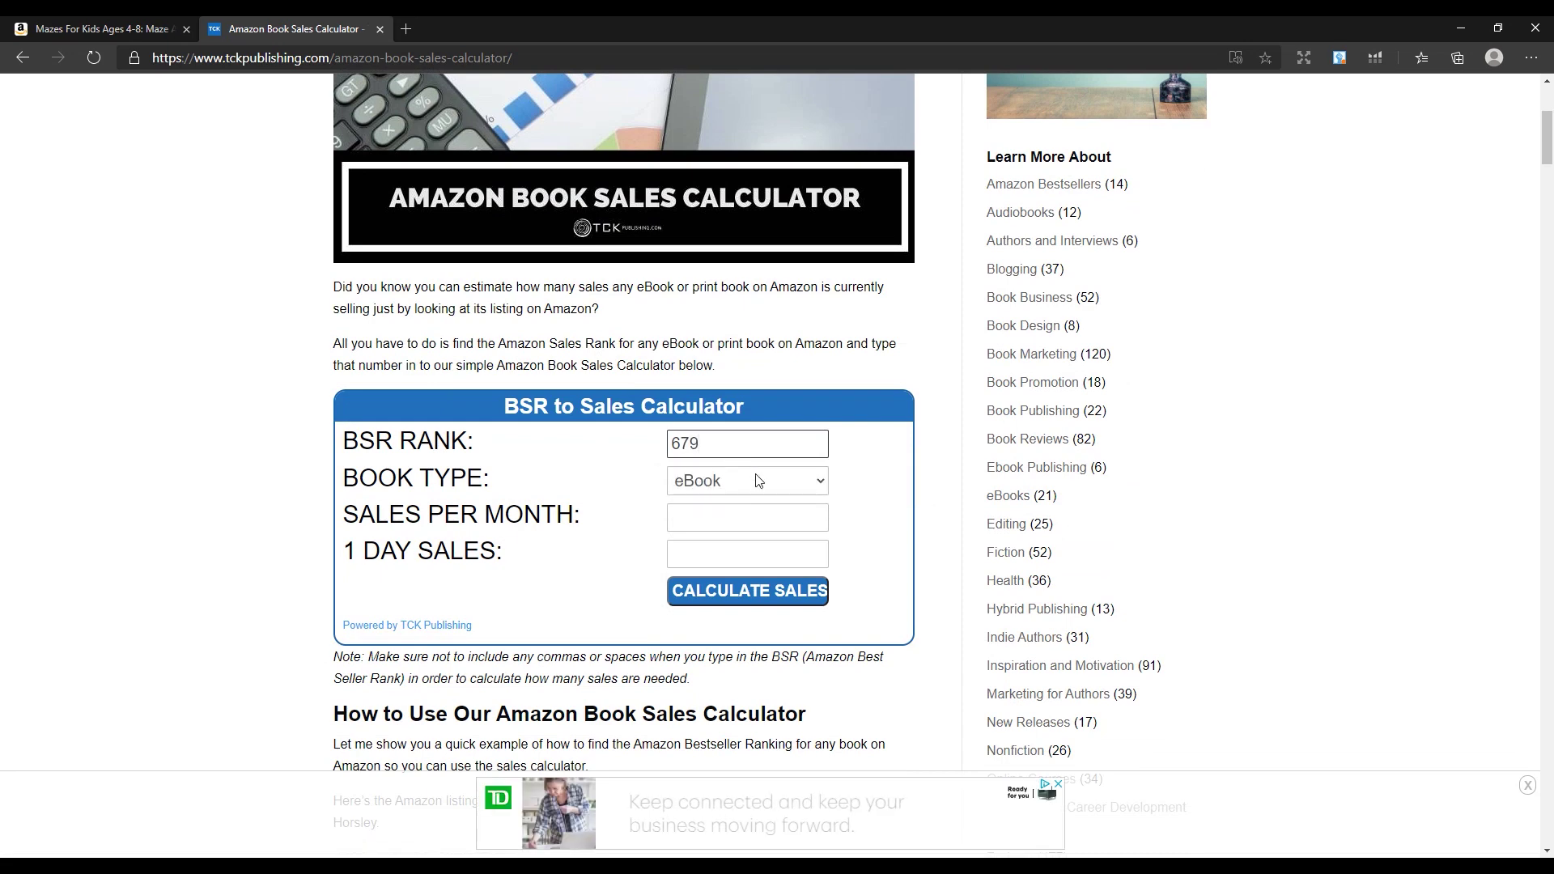
left_click(757, 478)
left_click(749, 523)
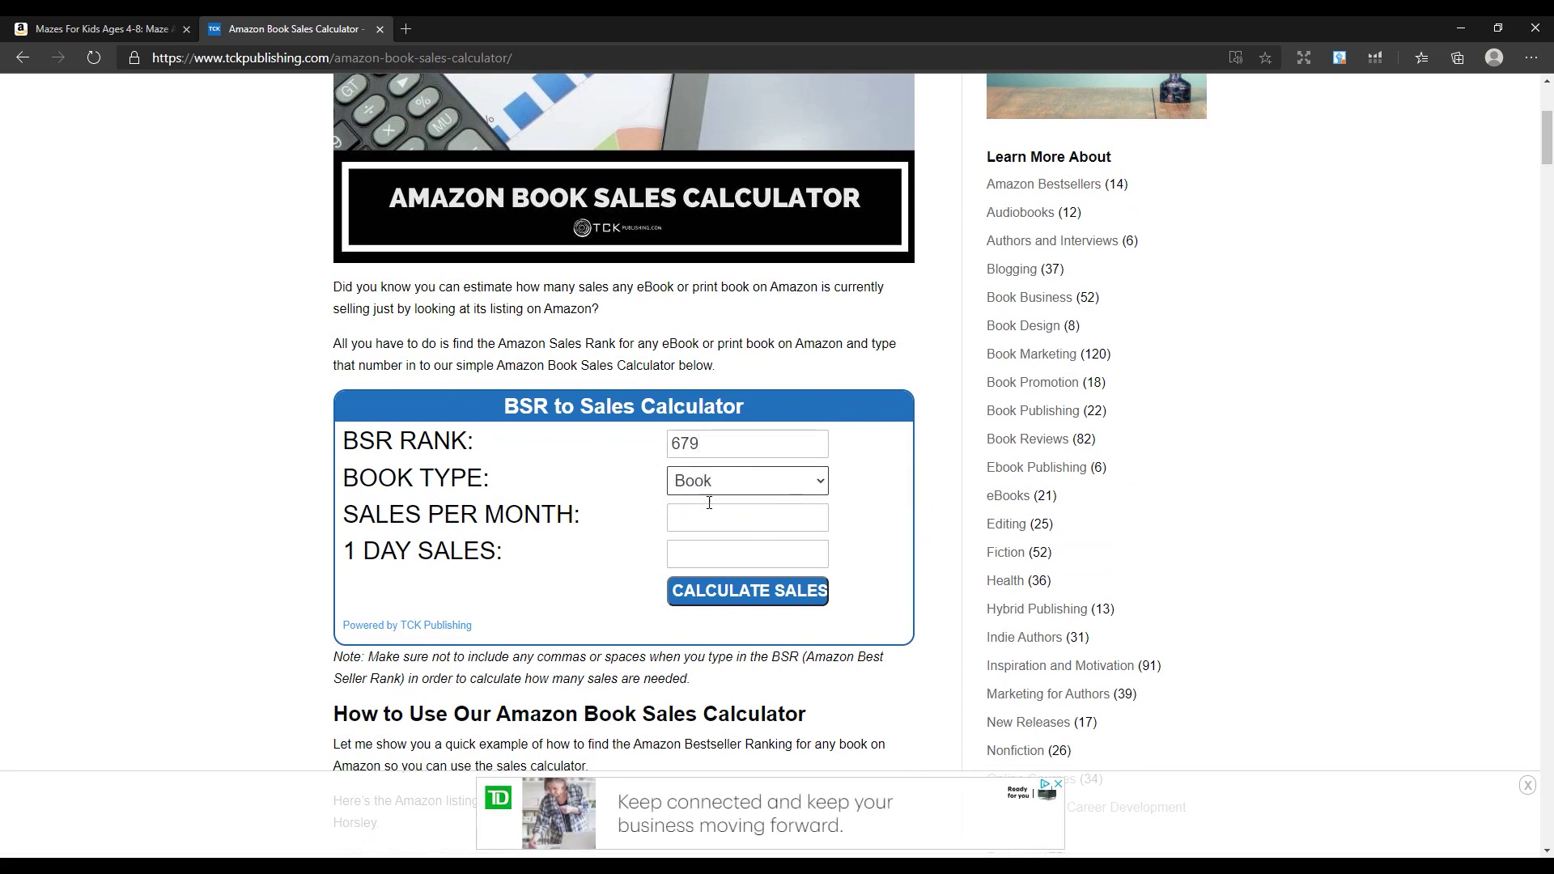
left_click(702, 597)
left_click_drag(712, 518, 522, 582)
left_click_drag(728, 556, 641, 561)
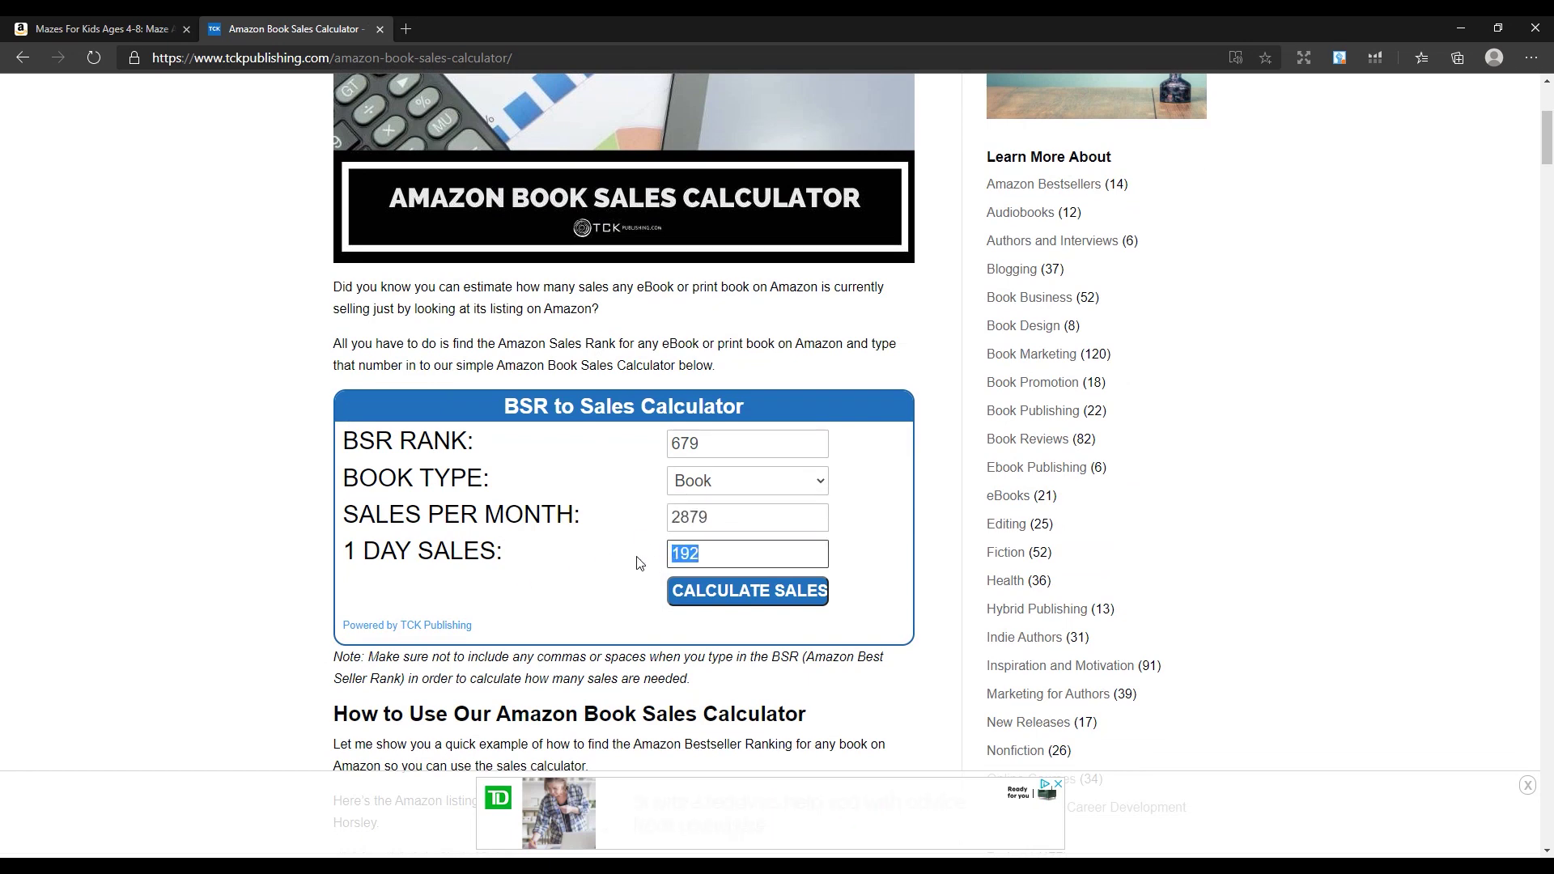
left_click(645, 568)
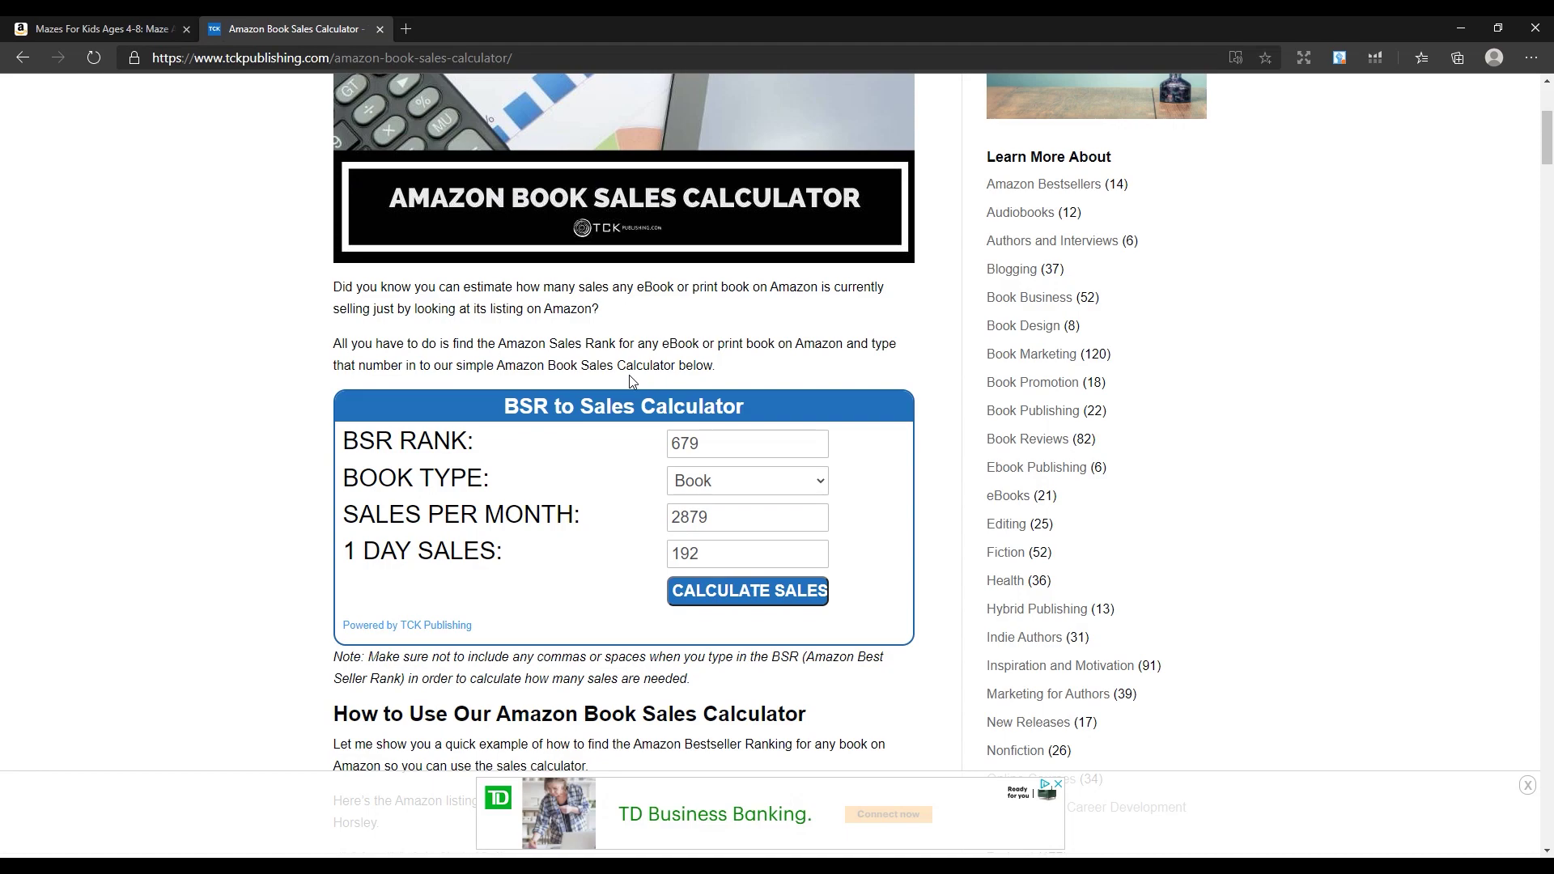
Return to the "Mazes For Kids Ages 4-8" listing and check the paperback's page count in its product details
left_click(101, 28)
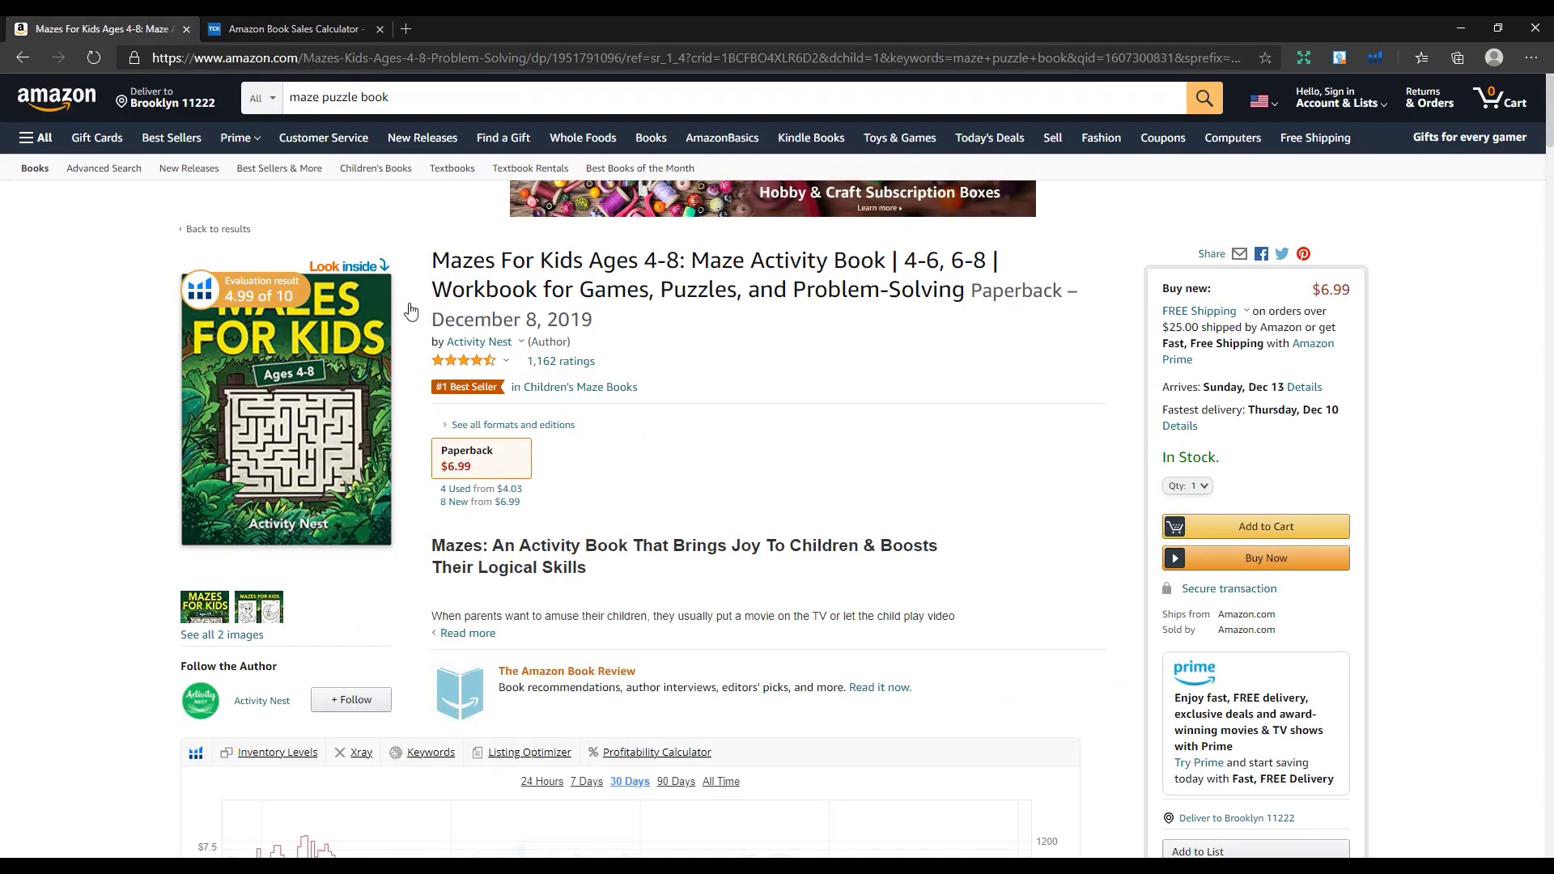
scroll(776, 452, "down", 10)
scroll(777, 451, "down", 11)
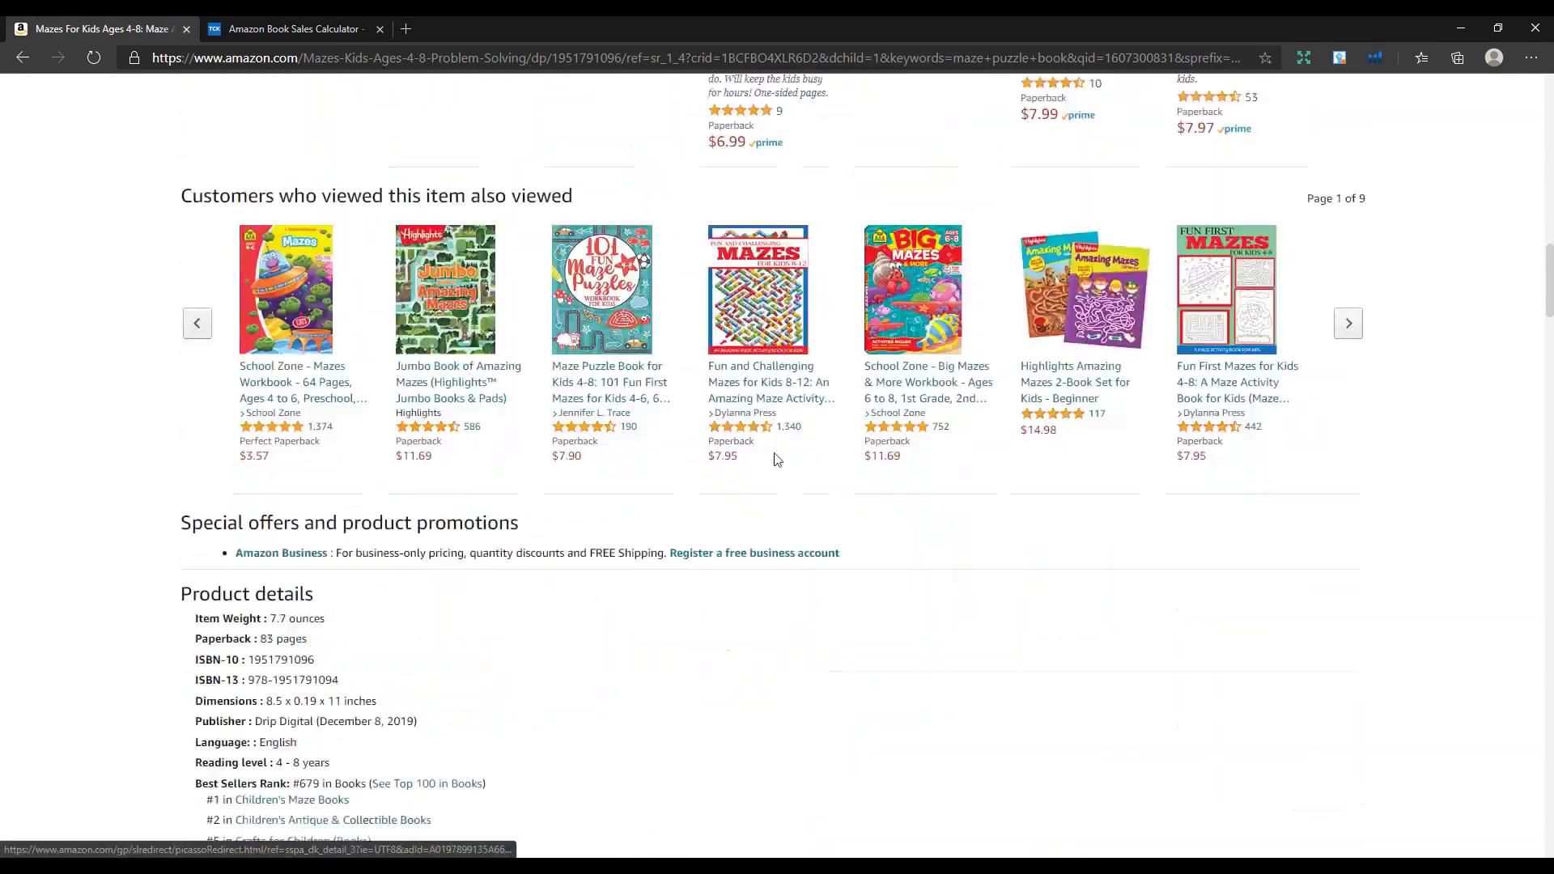
scroll(772, 458, "down", 5)
scroll(754, 459, "up", 1)
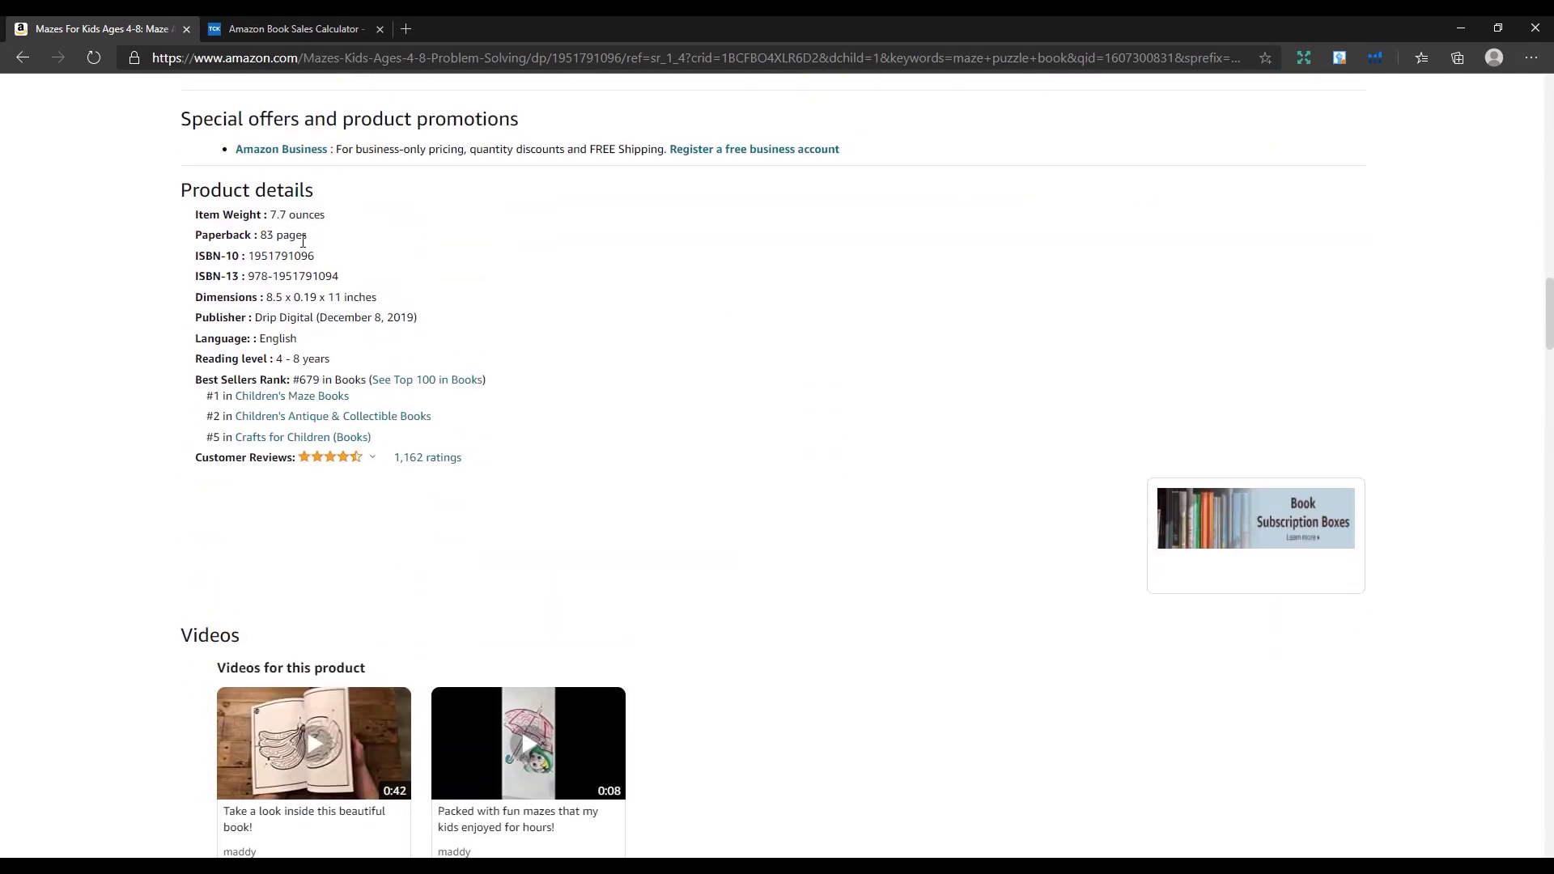
left_click_drag(317, 235, 256, 235)
scroll(599, 326, "up", 15)
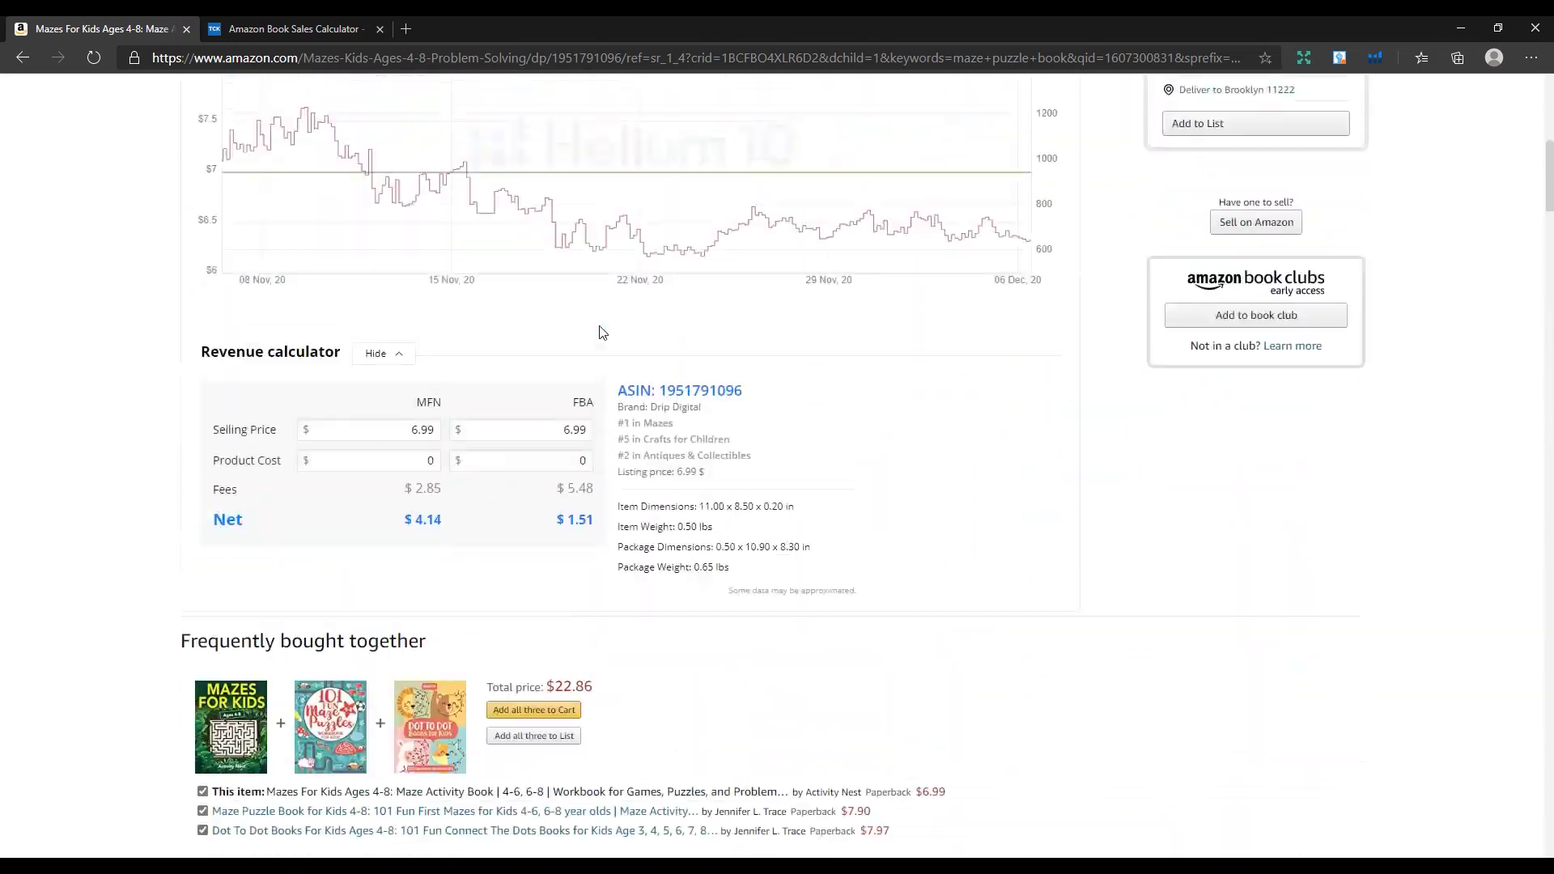
scroll(602, 332, "up", 5)
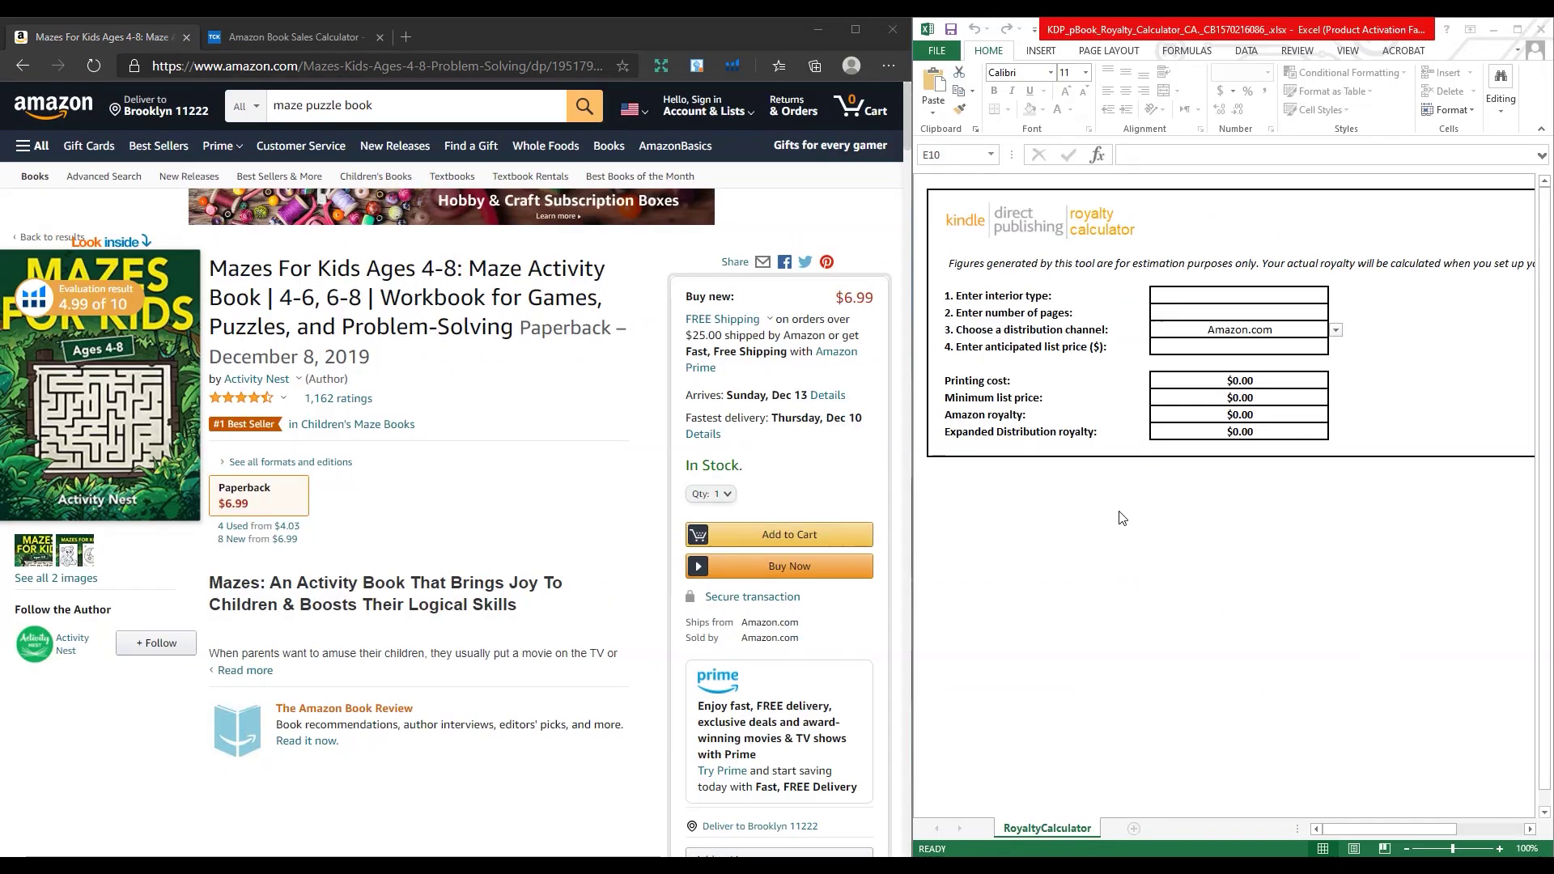
In the Excel KDP royalty calculator, set the interior type to Black Ink, number of pages to 83 and list price to $6.99
left_click(1197, 440)
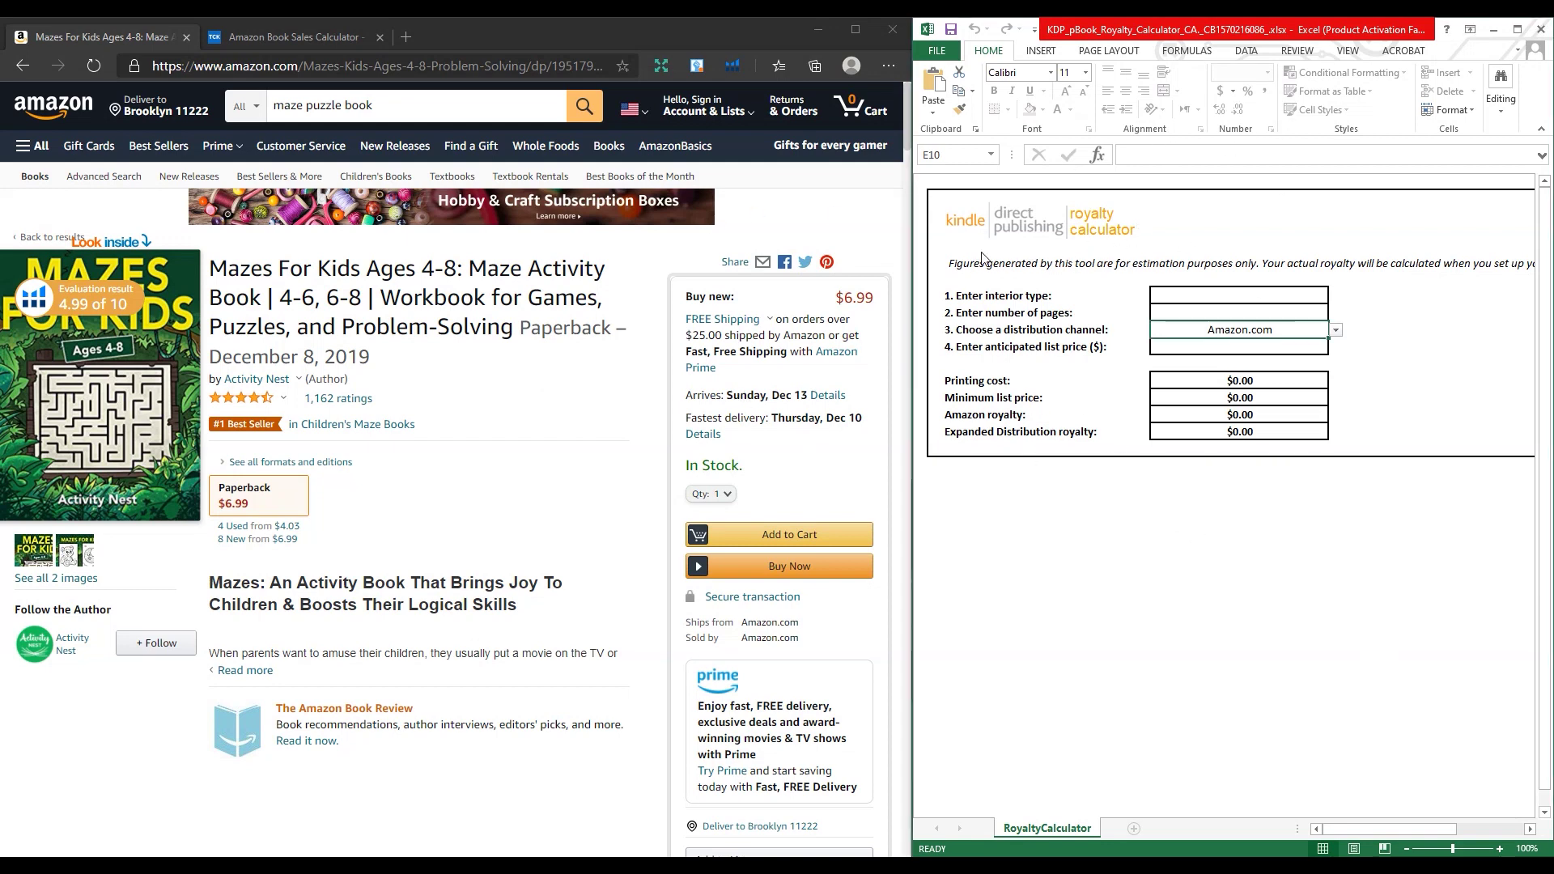
left_click(1239, 300)
left_click(1335, 296)
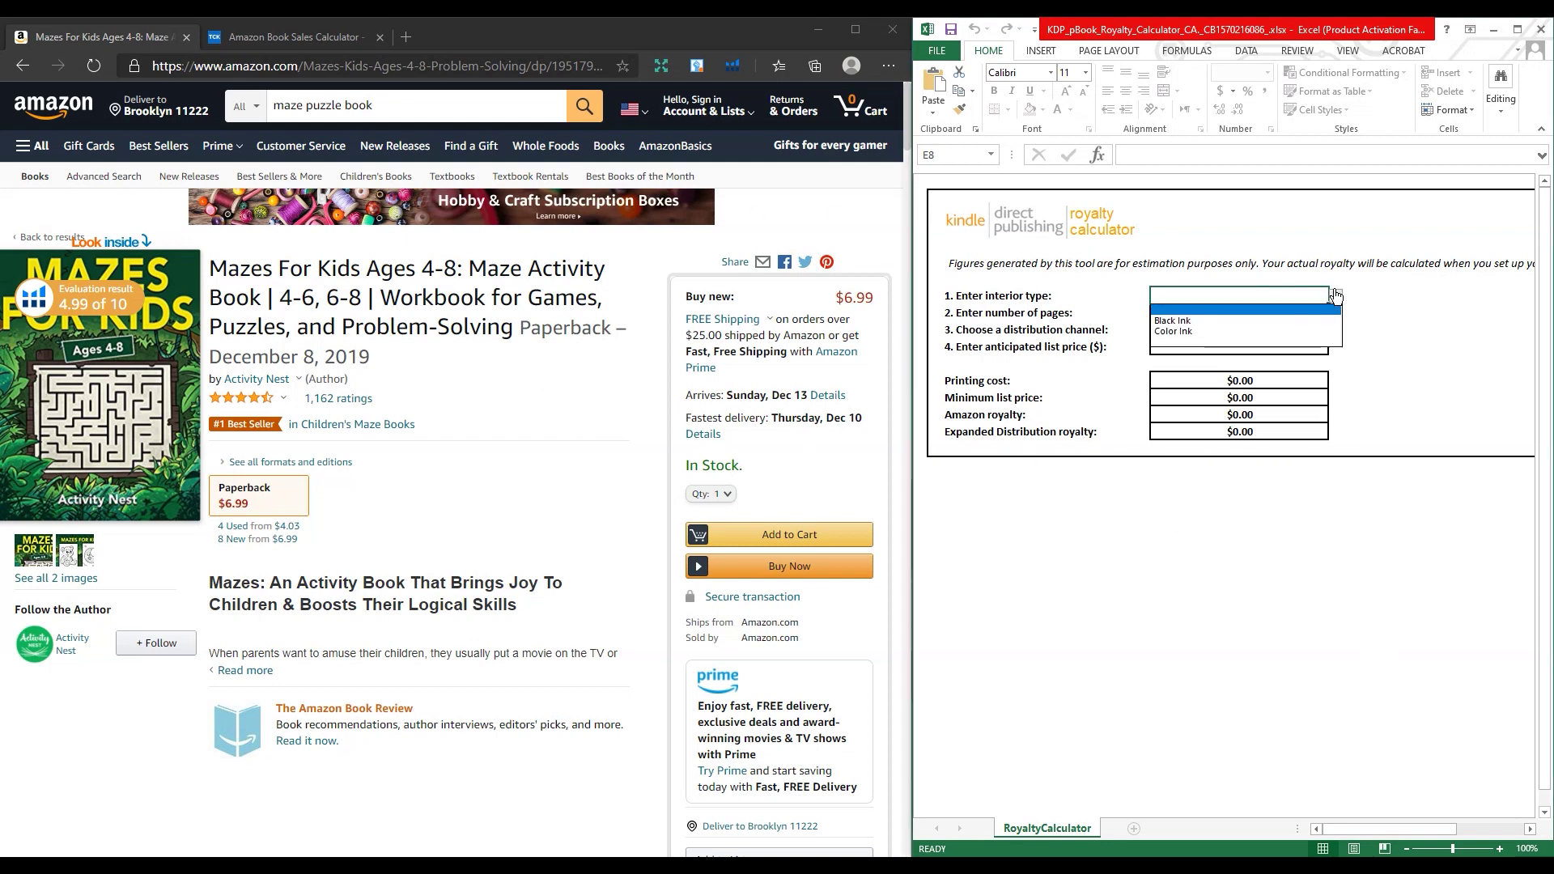
left_click(1285, 320)
left_click(1280, 317)
type("83")
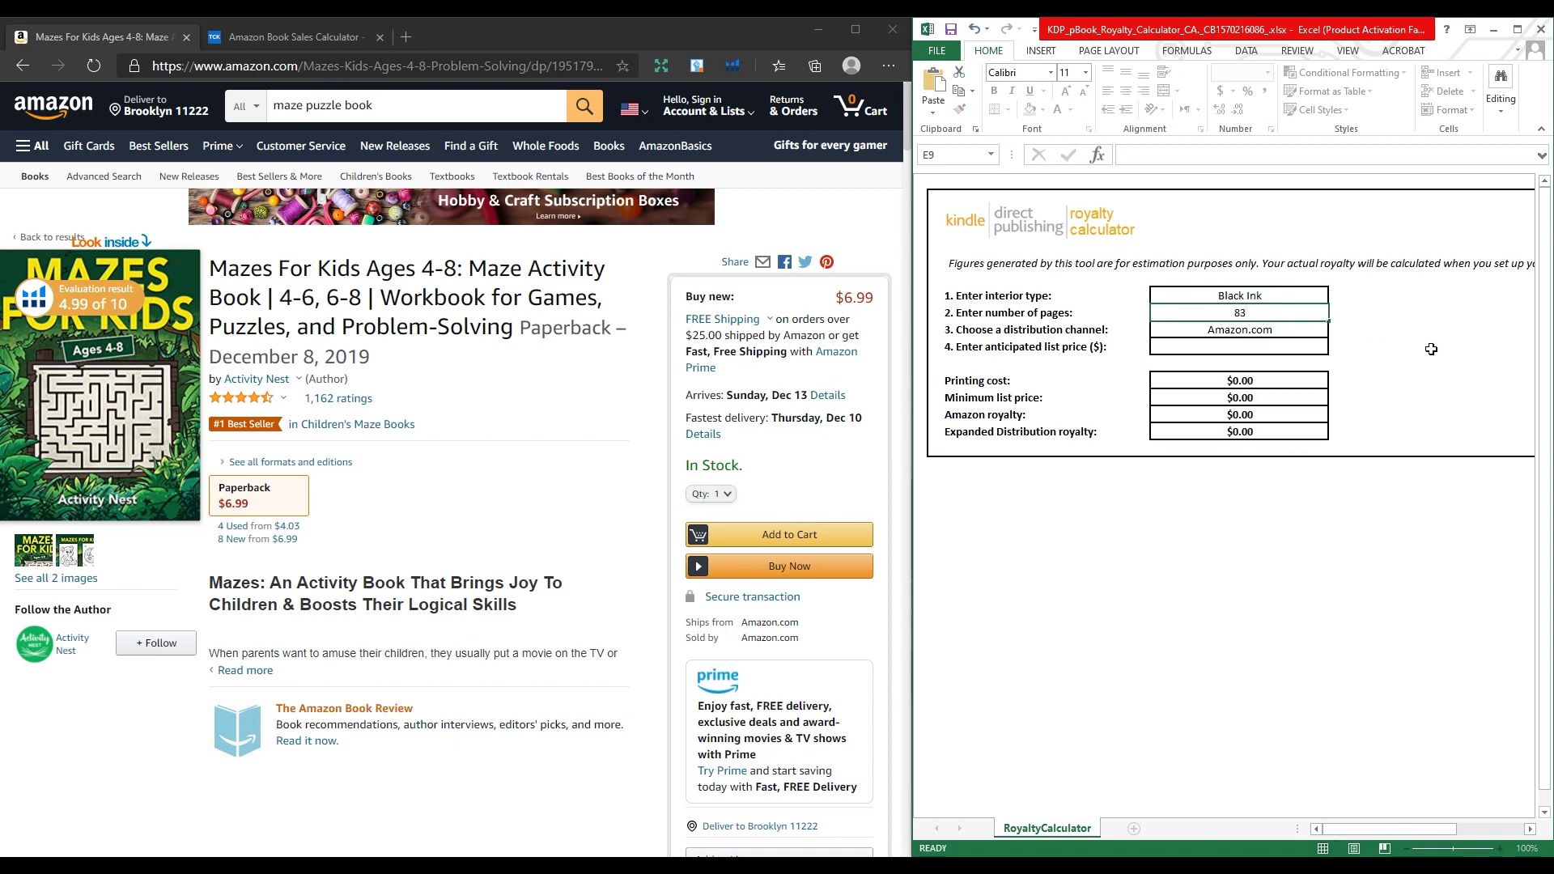
left_click(1193, 347)
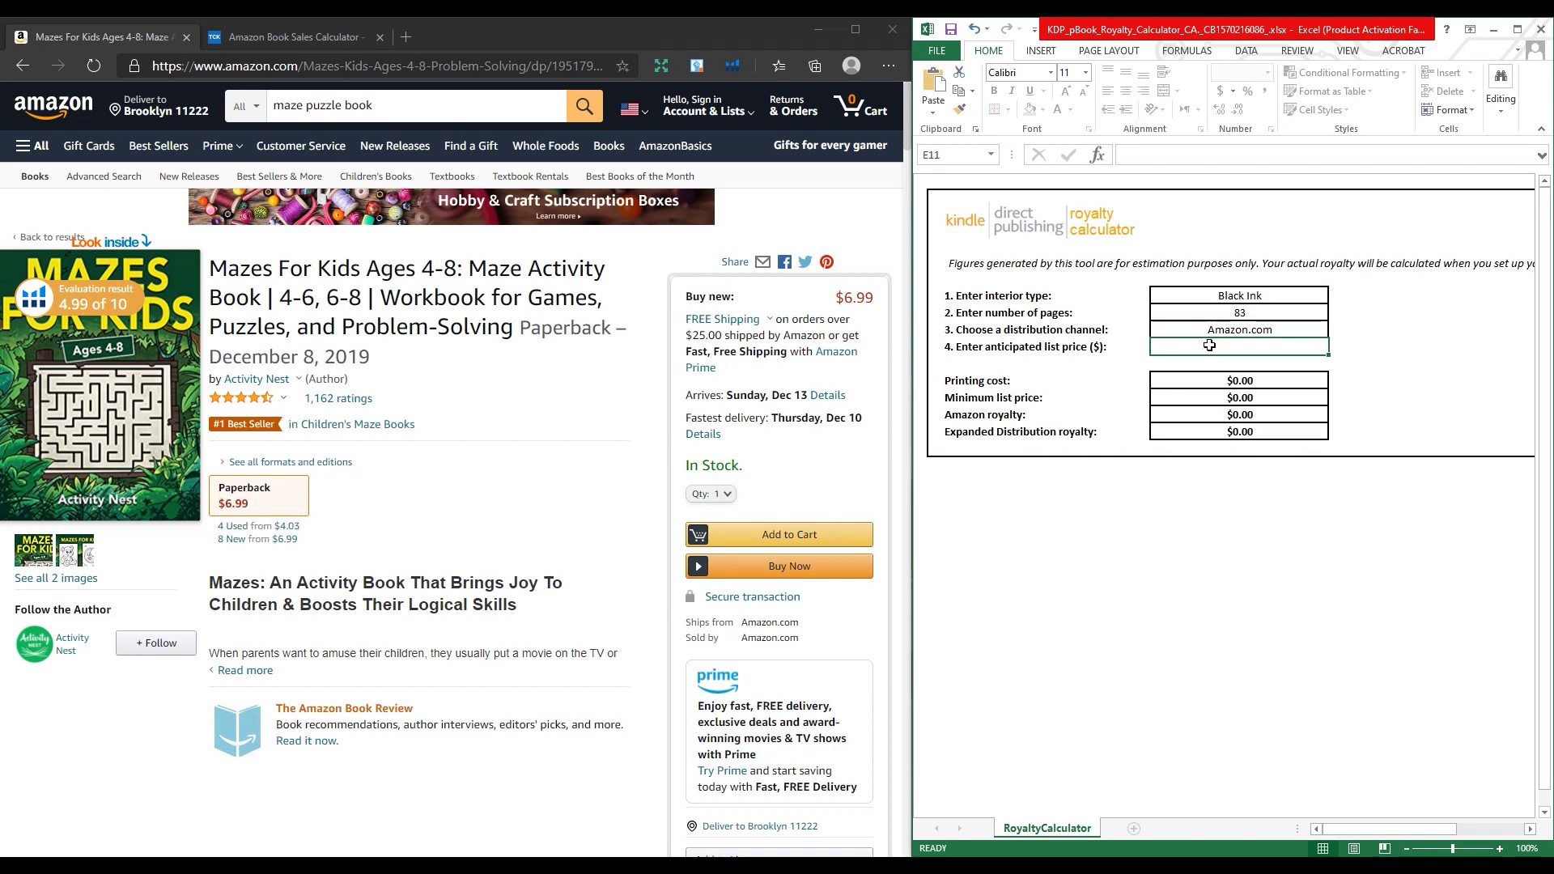
type("6.99")
key("Return")
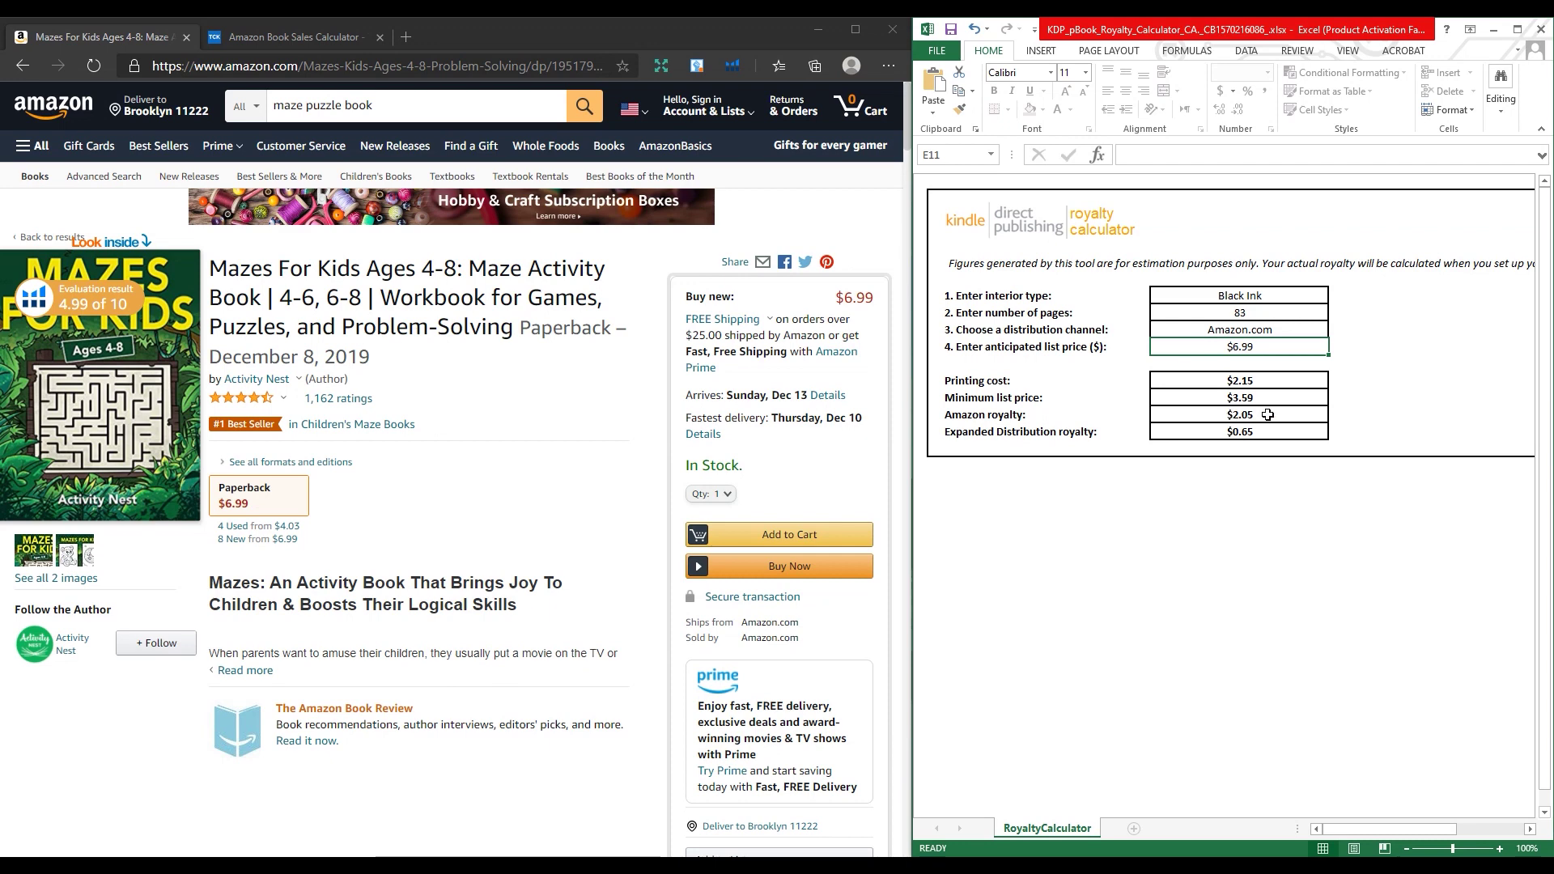
Open Calculator, multiply the 2.05 royalty by the 2879 monthly sales beside the sales estimate page, and close it
key("XF86Calculator")
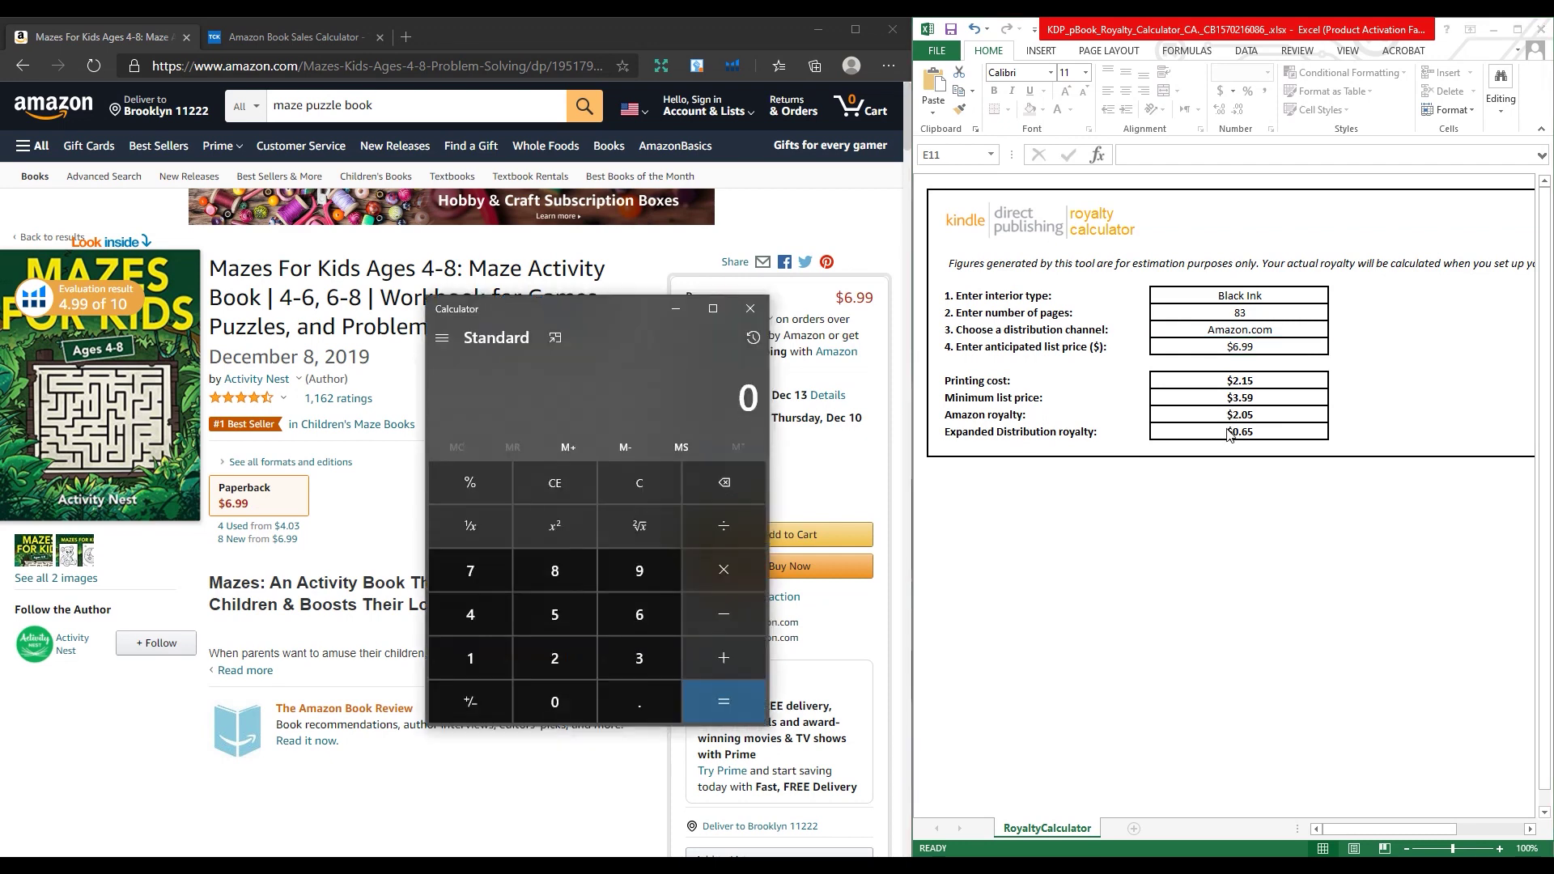
left_click(274, 37)
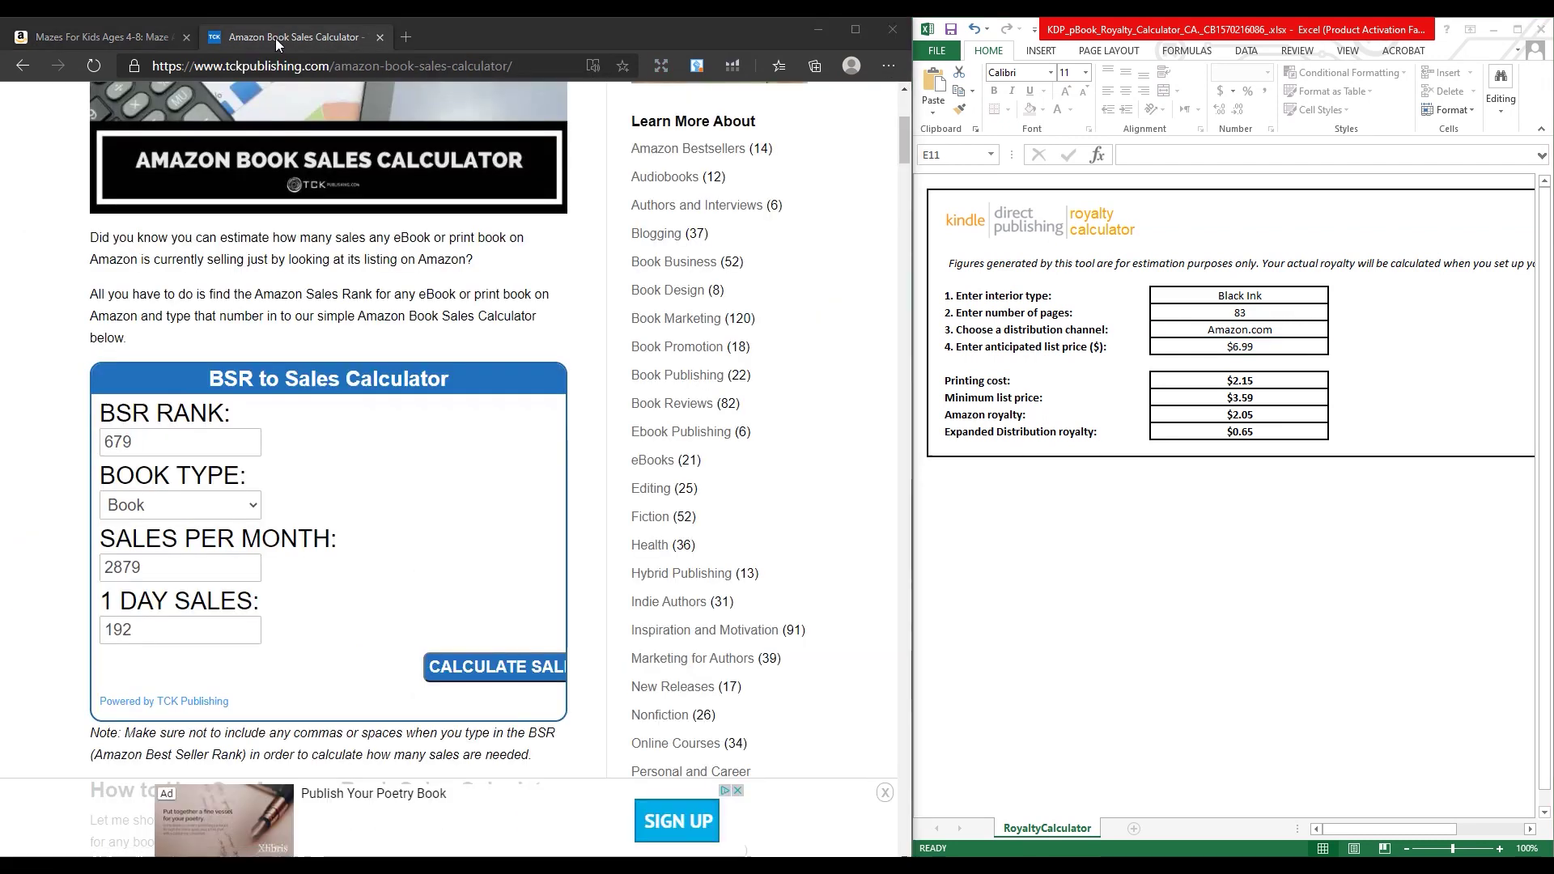
key("alt+Tab")
left_click_drag(620, 308, 1132, 254)
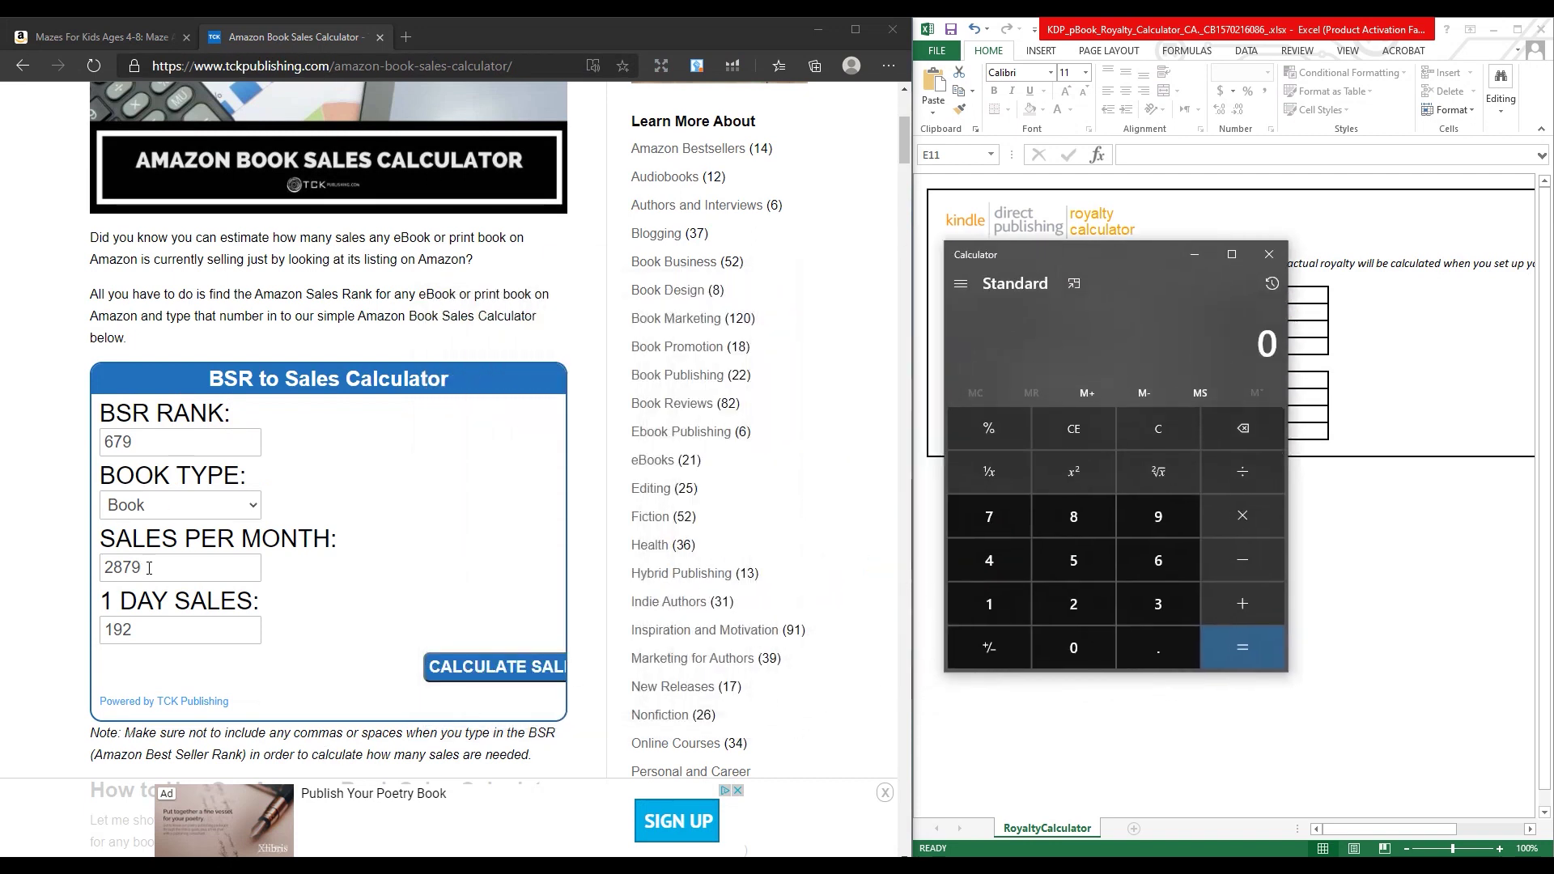
left_click_drag(1044, 264, 700, 275)
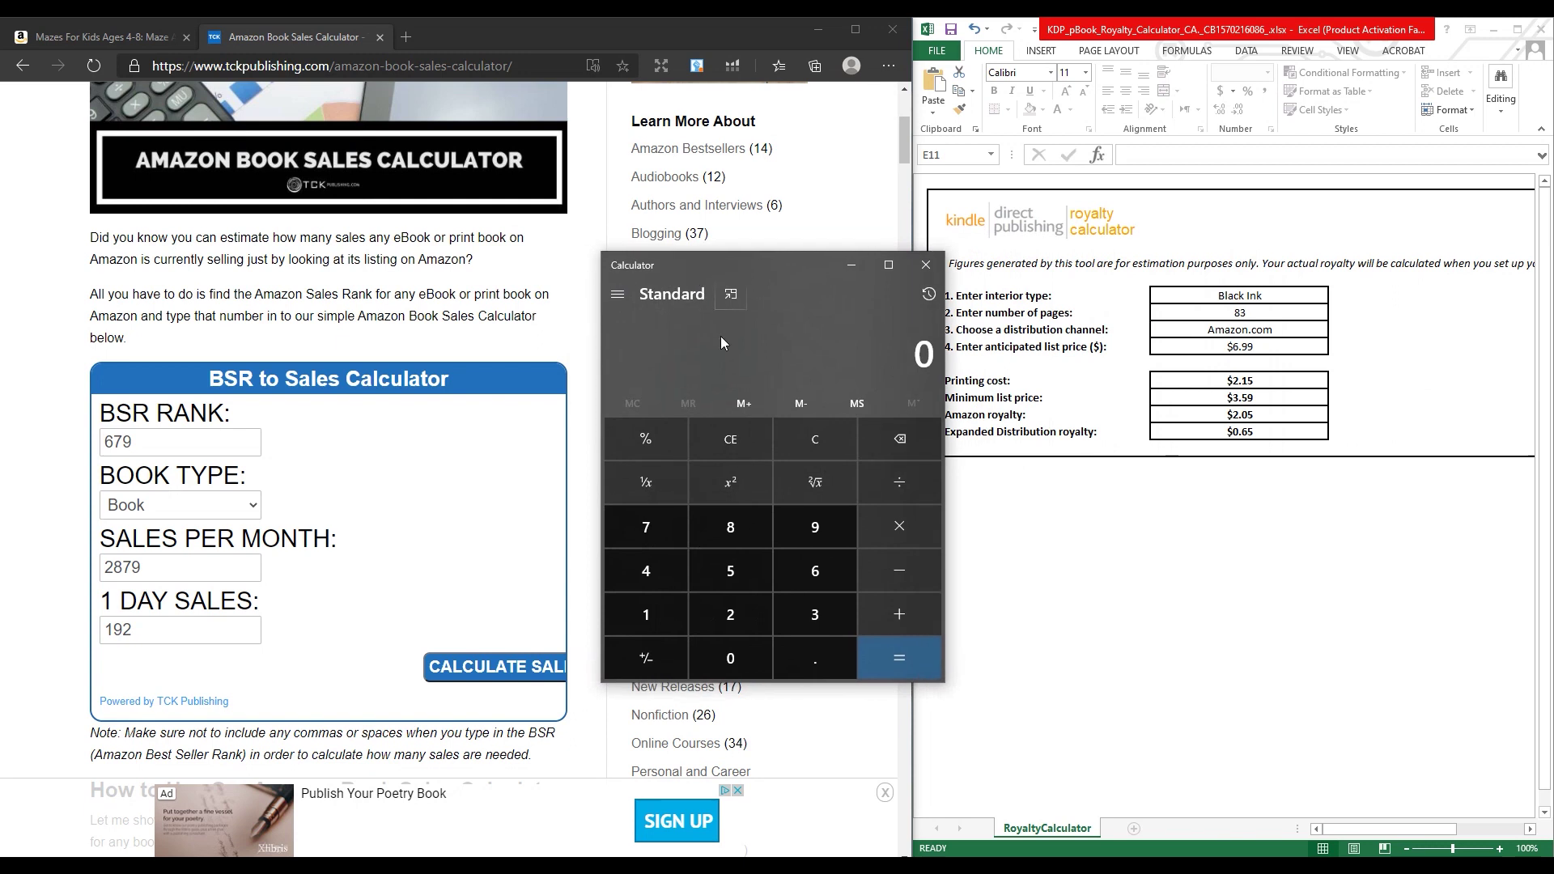
type("2.05*")
type("2879")
key("Return")
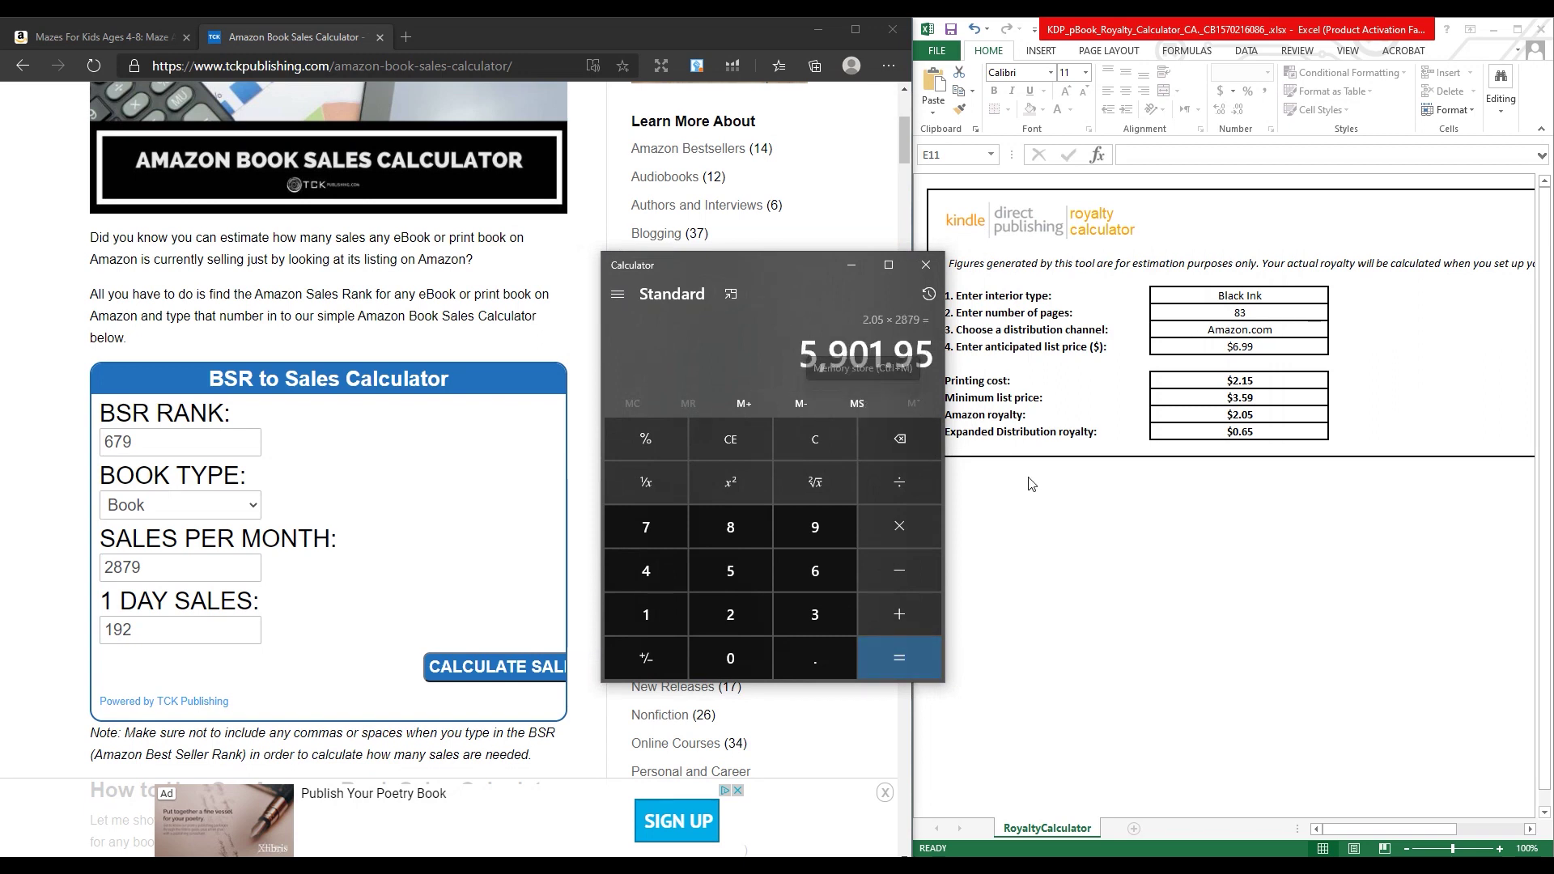
left_click(926, 264)
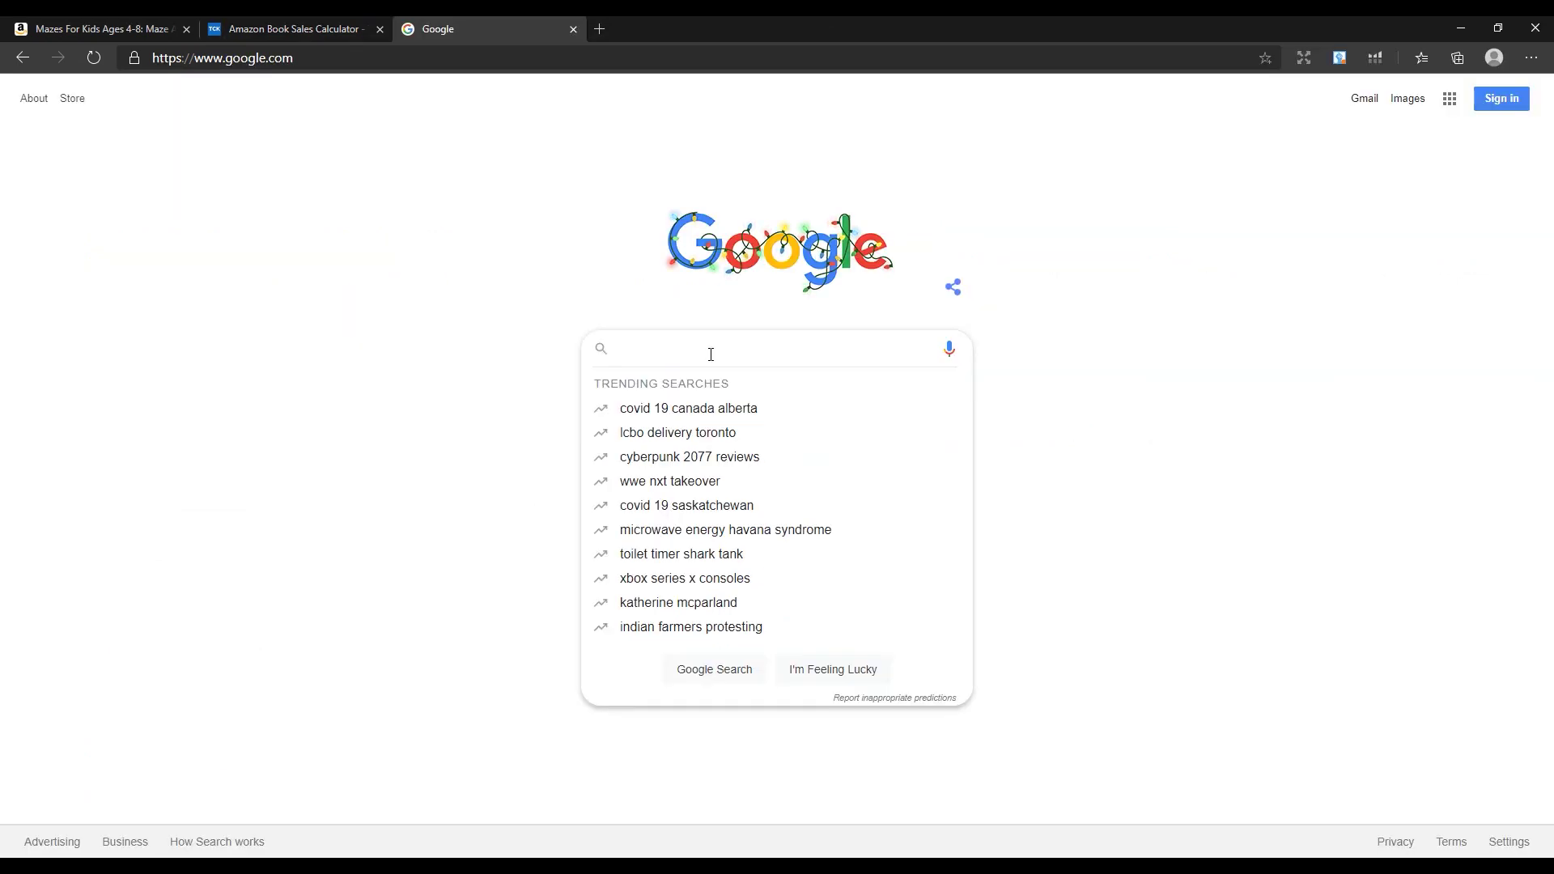
Search Google for "free maze generator" and open the mazegenerator.net result
type("maz")
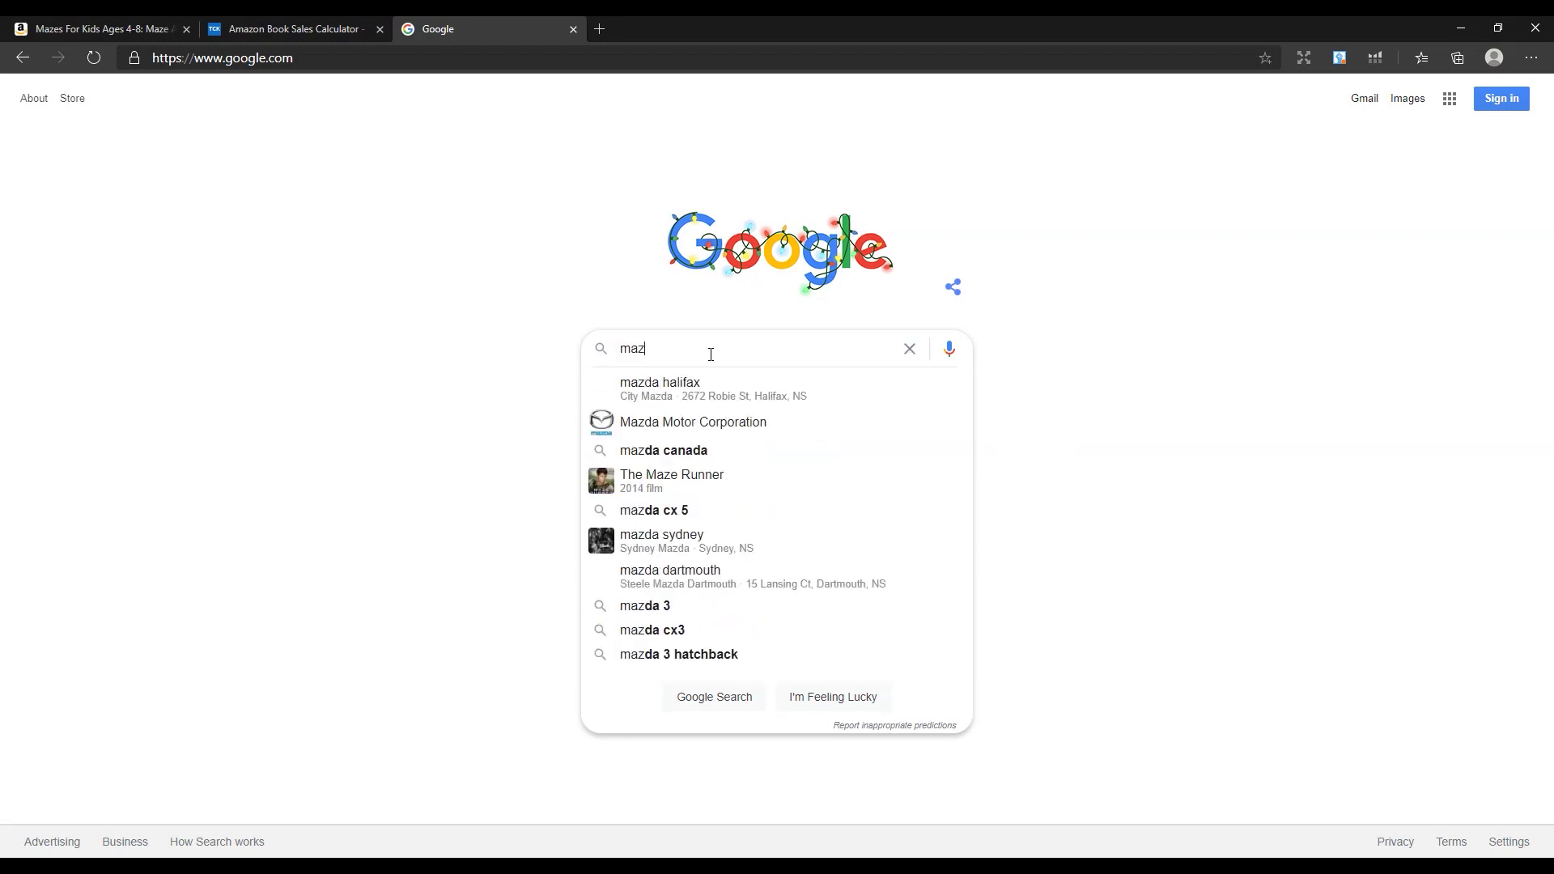
type("e gener")
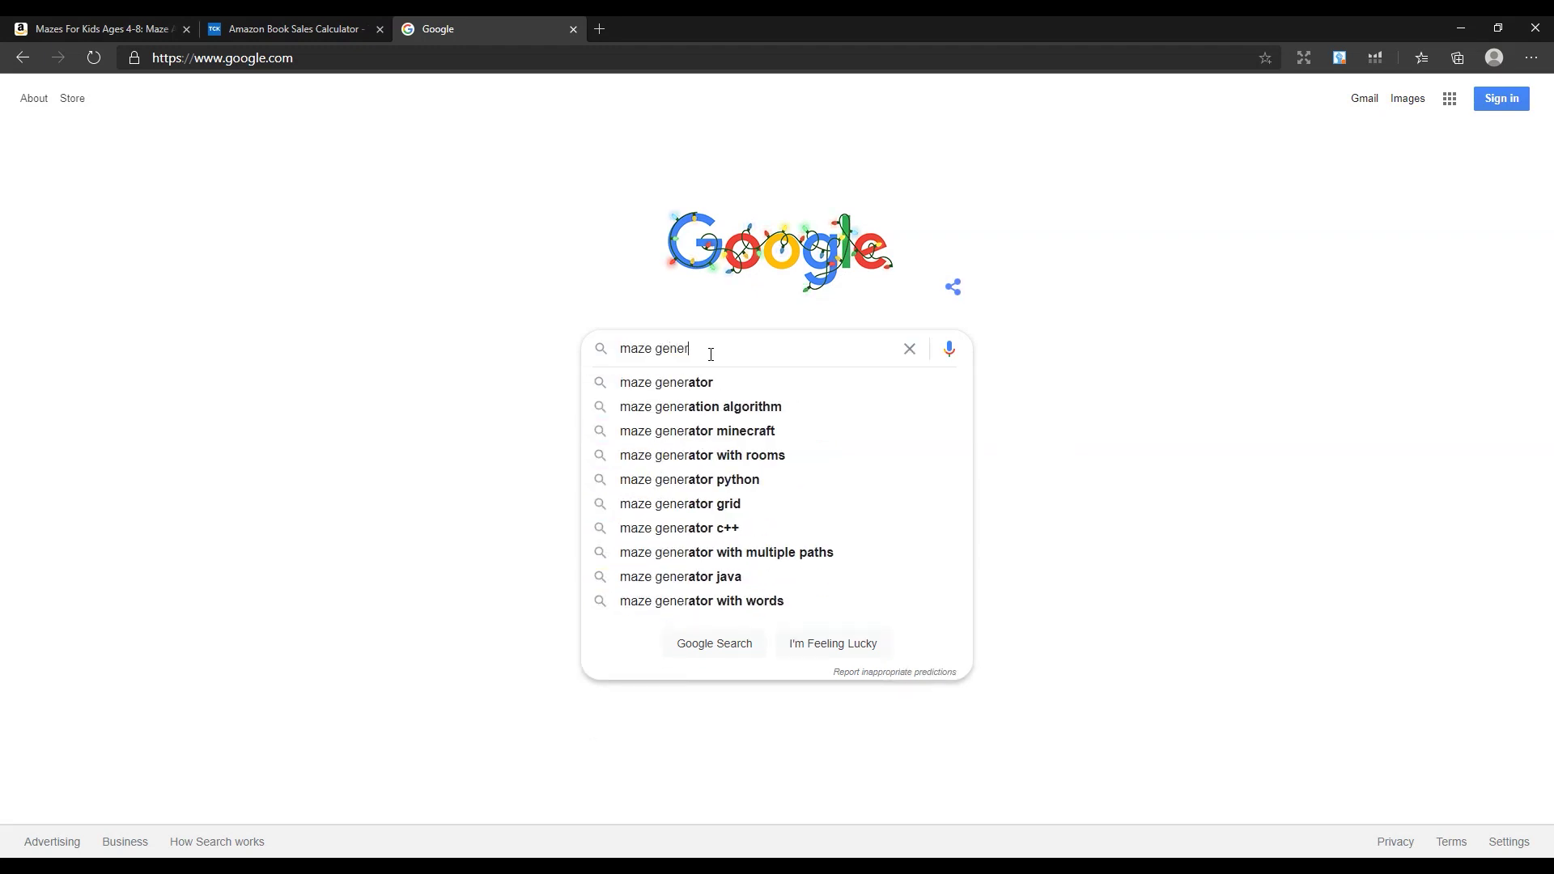
key("Down")
key("Home")
type("free")
key("Return")
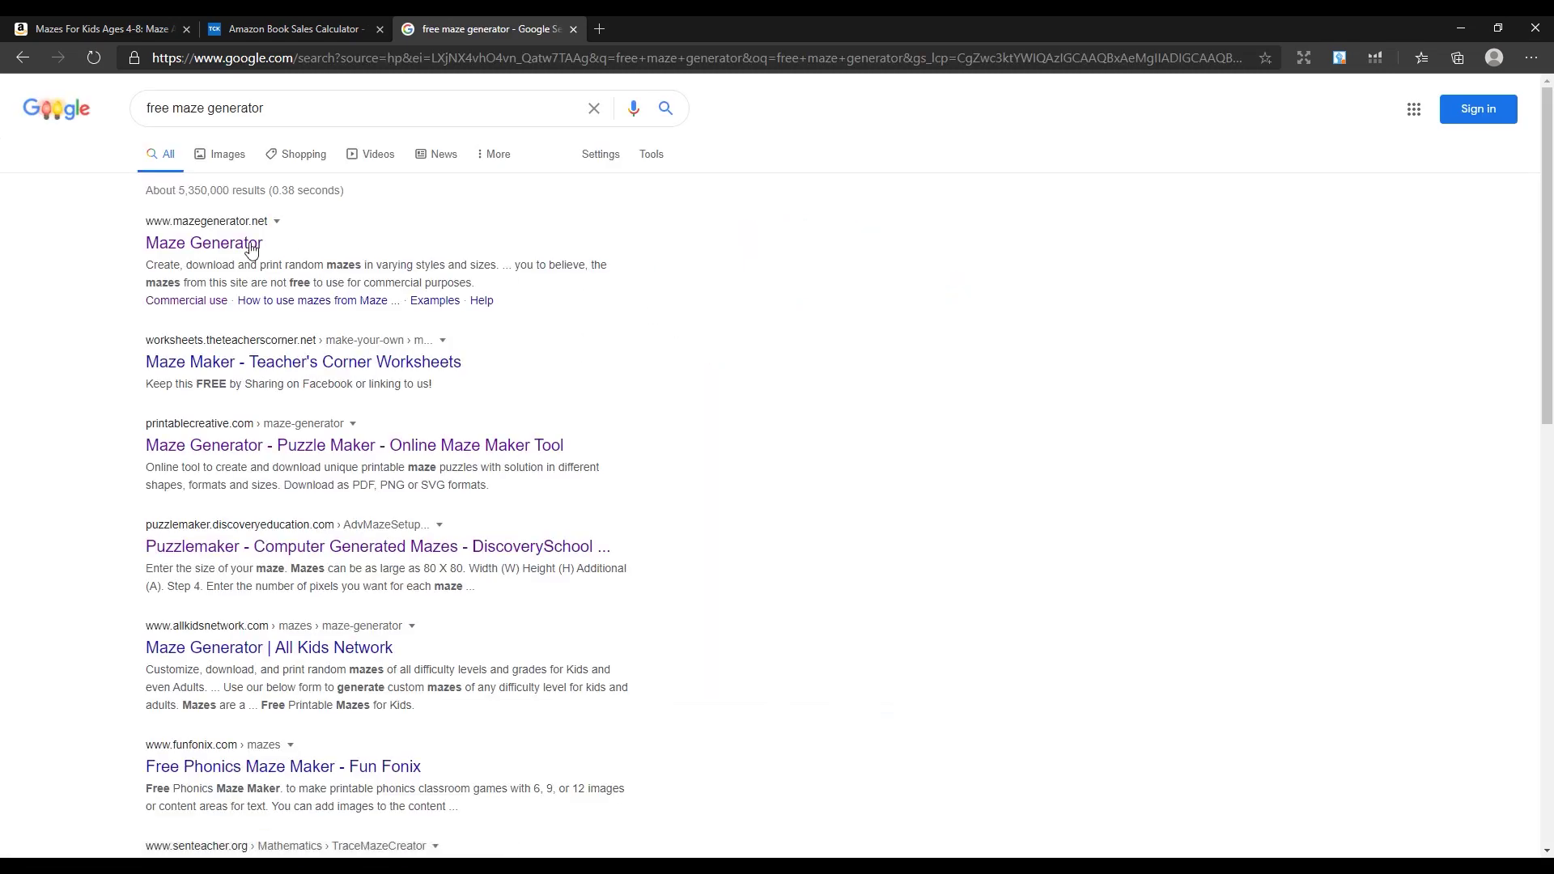
scroll(239, 380, "down", 2)
scroll(253, 404, "up", 2)
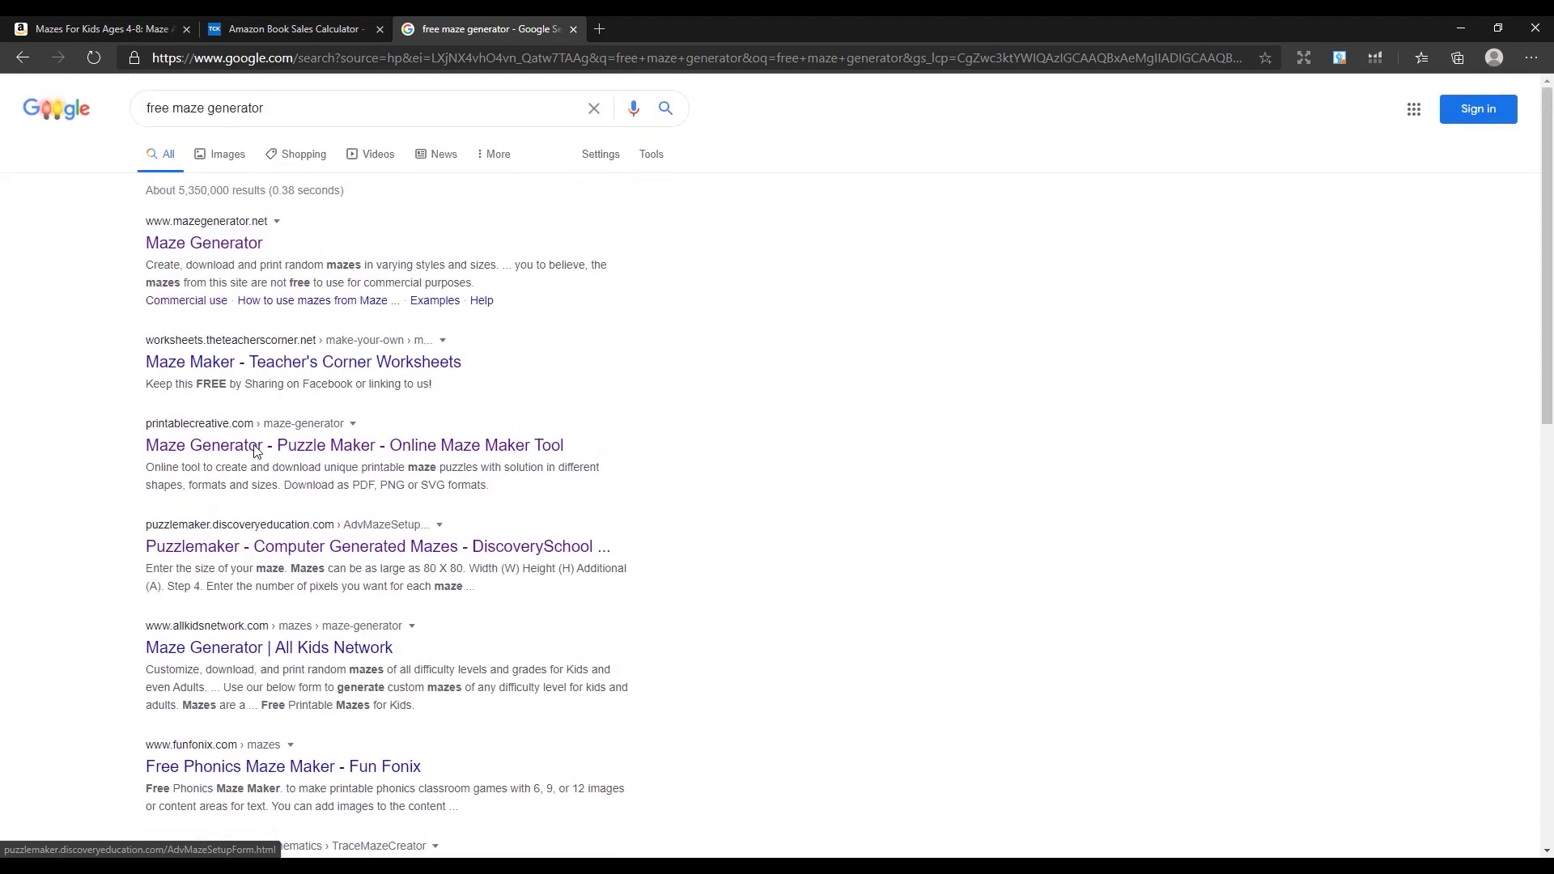
left_click(204, 250)
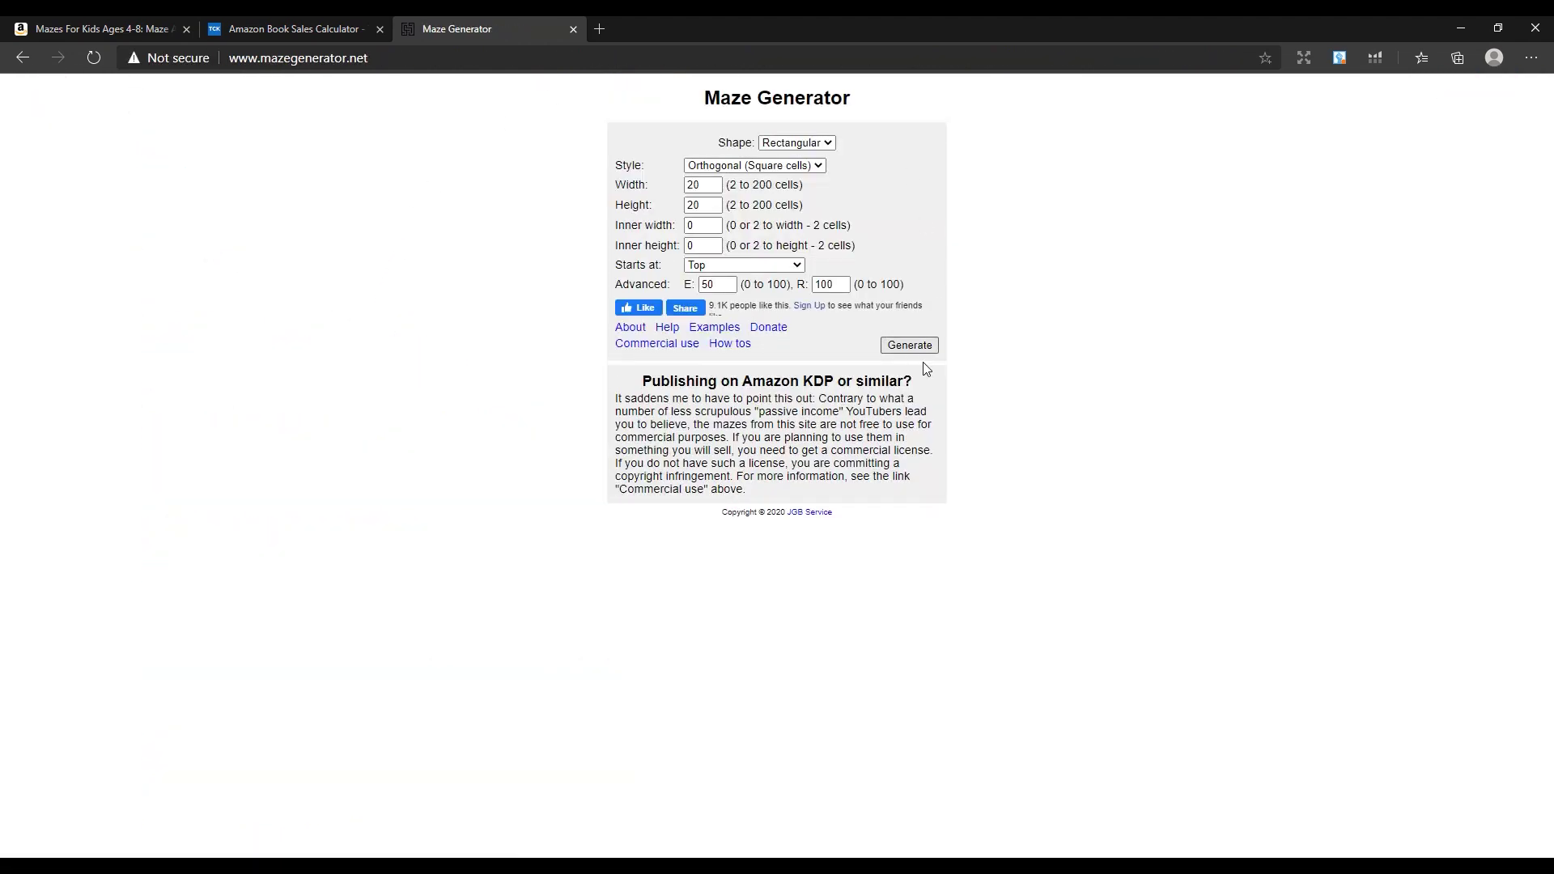
Generate a rectangular orthogonal maze 20 cells wide and 20 cells high
left_click(806, 144)
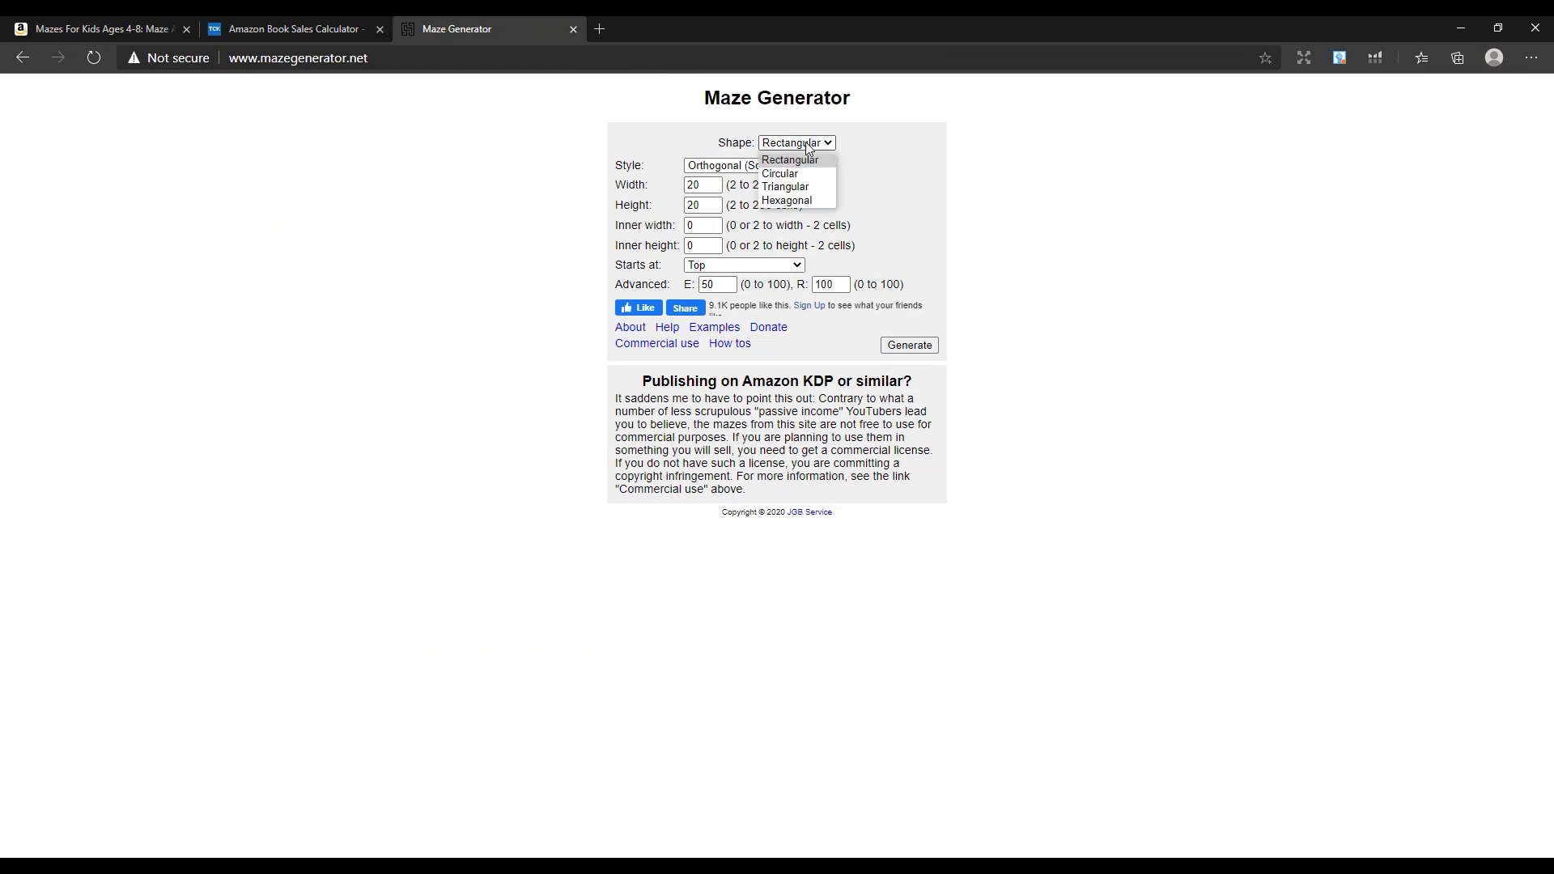
left_click(793, 159)
double_click(700, 185)
left_click(710, 206)
left_click(776, 240)
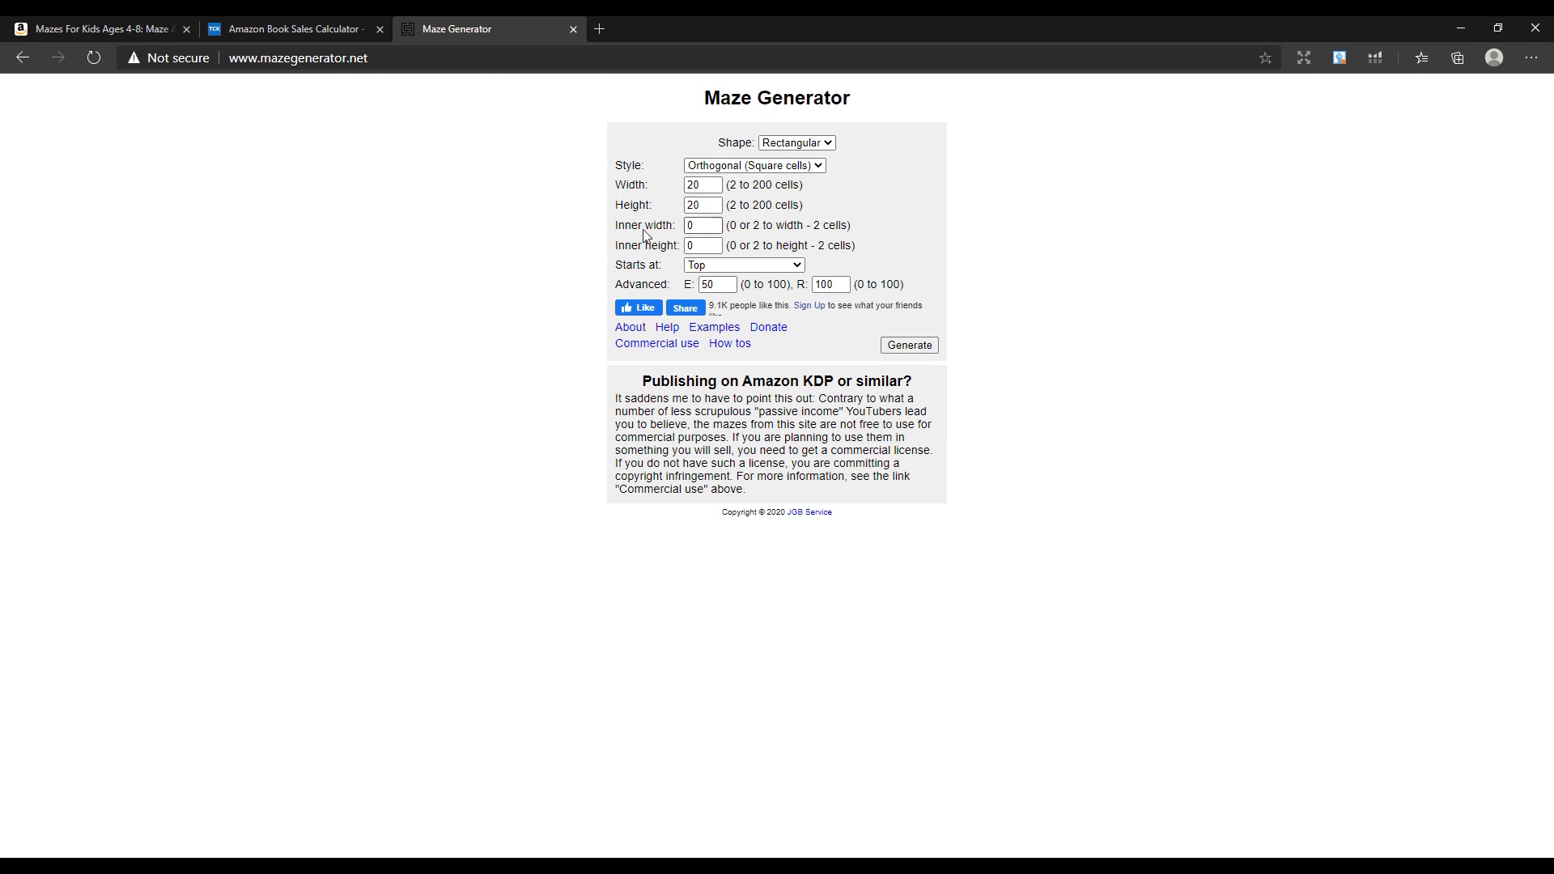
left_click(906, 348)
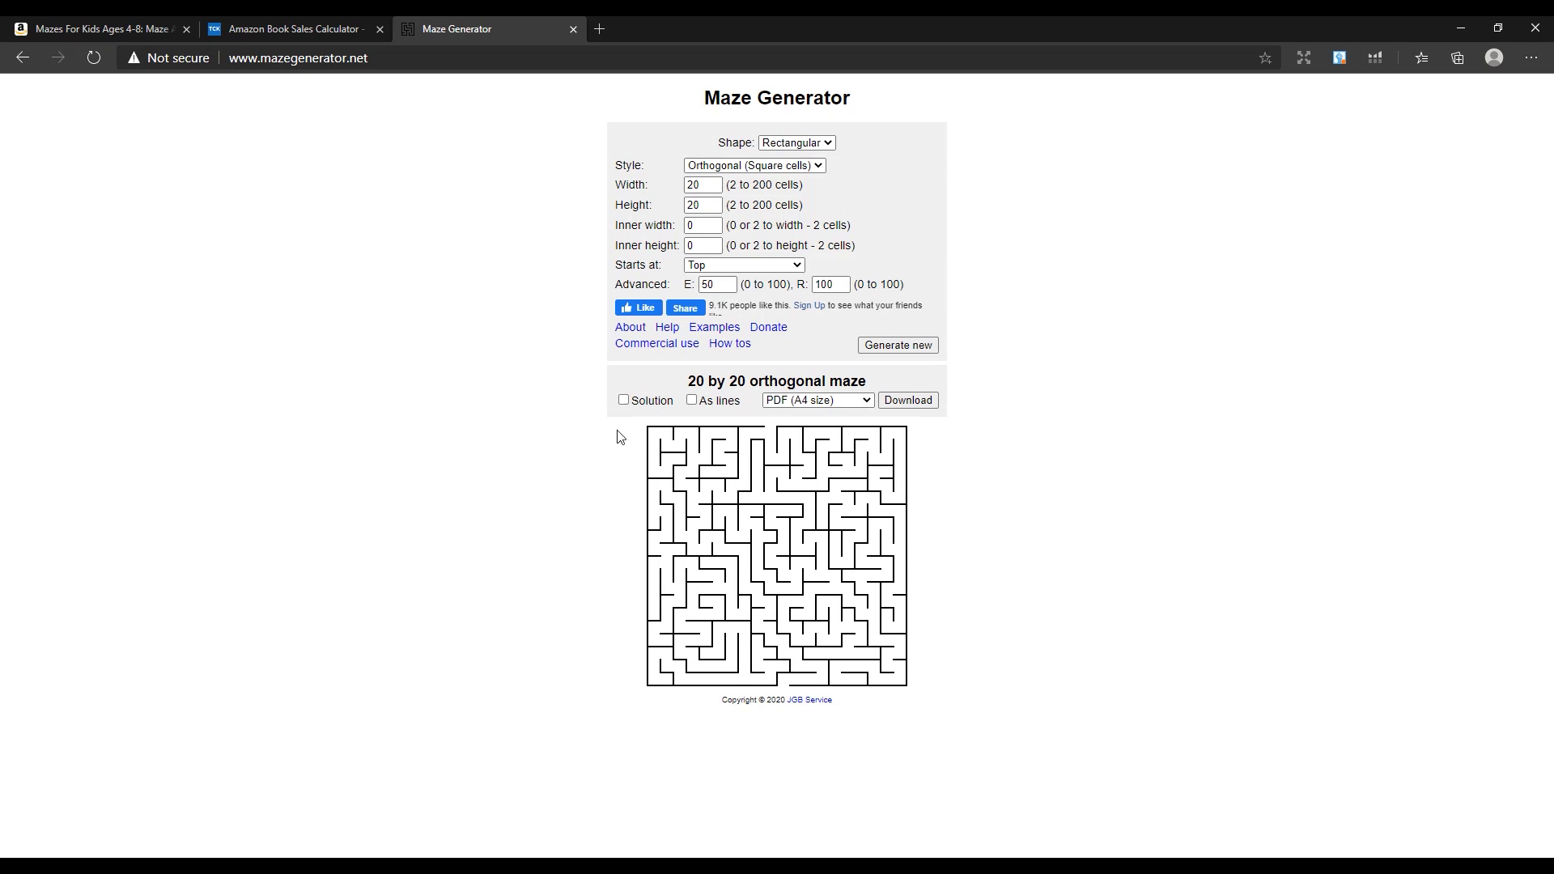
Download the 20 by 20 maze as an A4 PDF and open the file to look it over
left_click(906, 407)
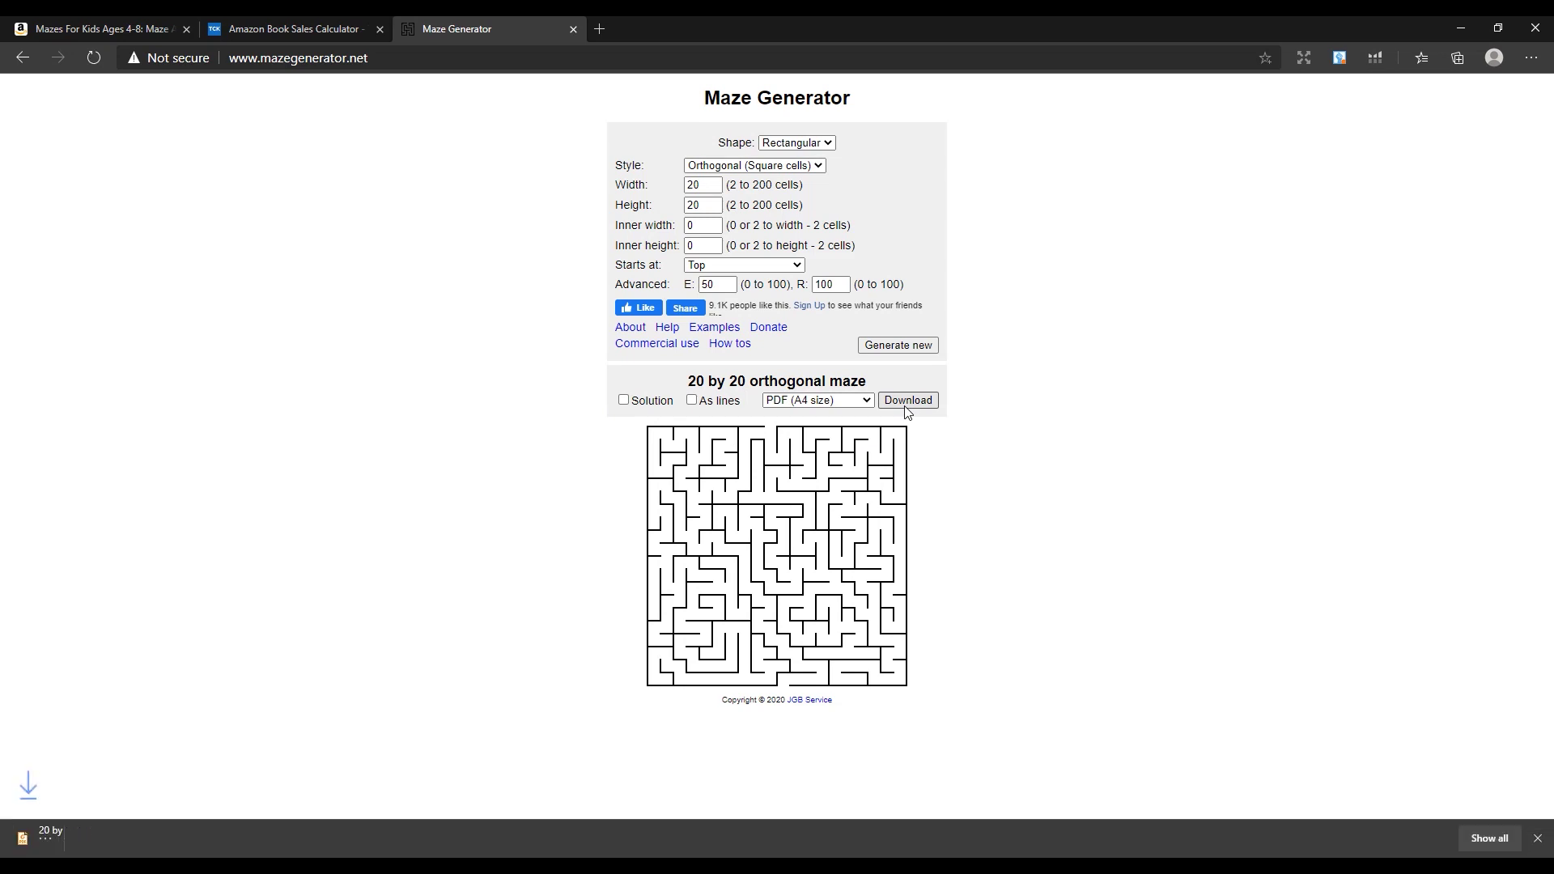
left_click(92, 829)
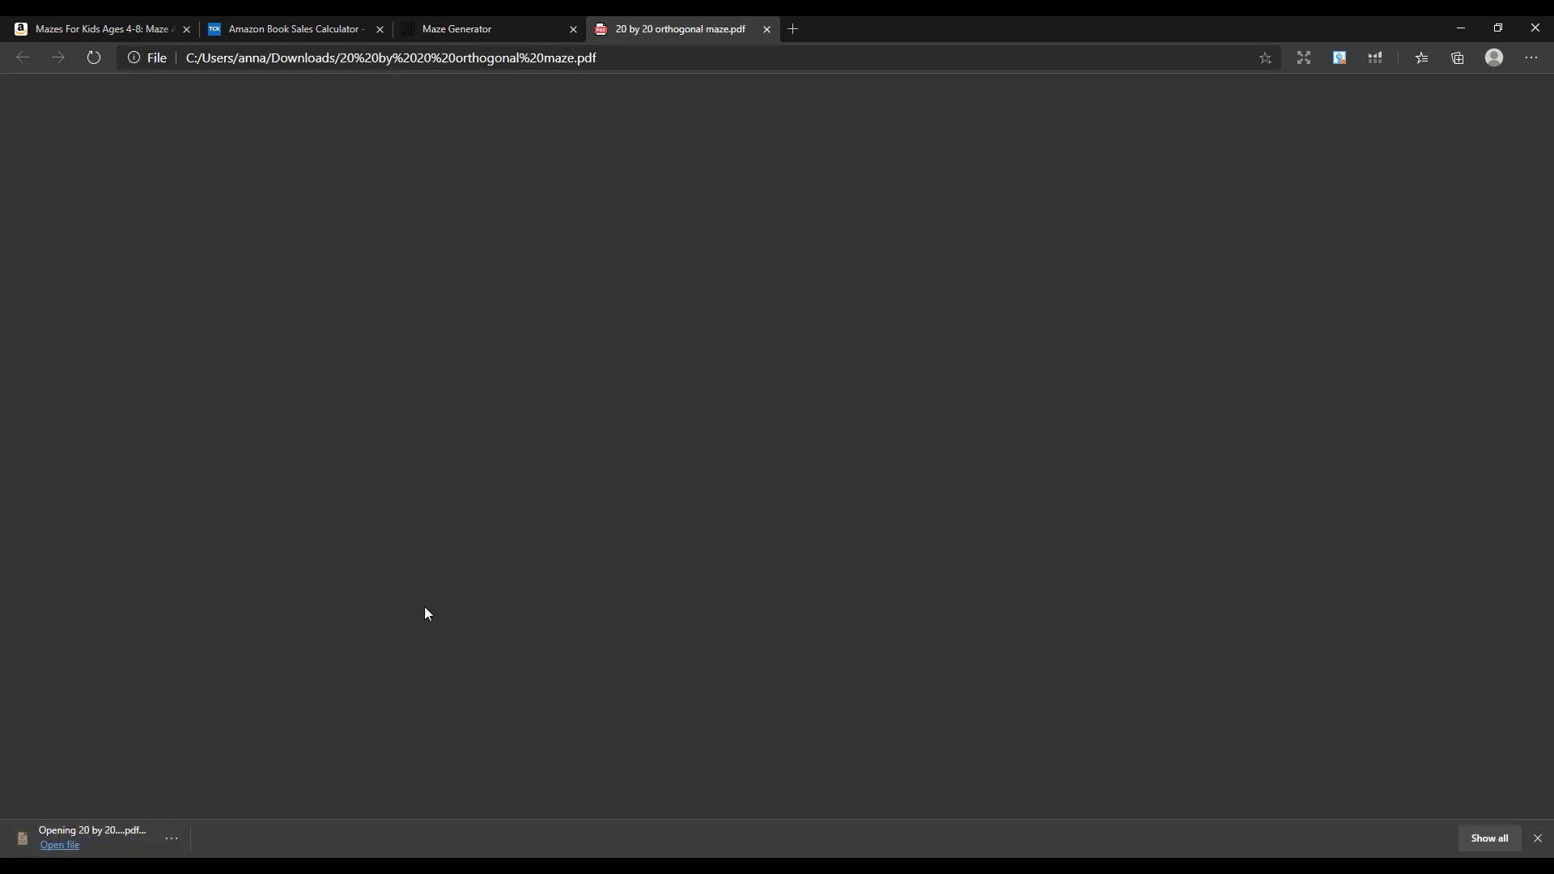
scroll(829, 393, "down", 5)
scroll(829, 393, "up", 4)
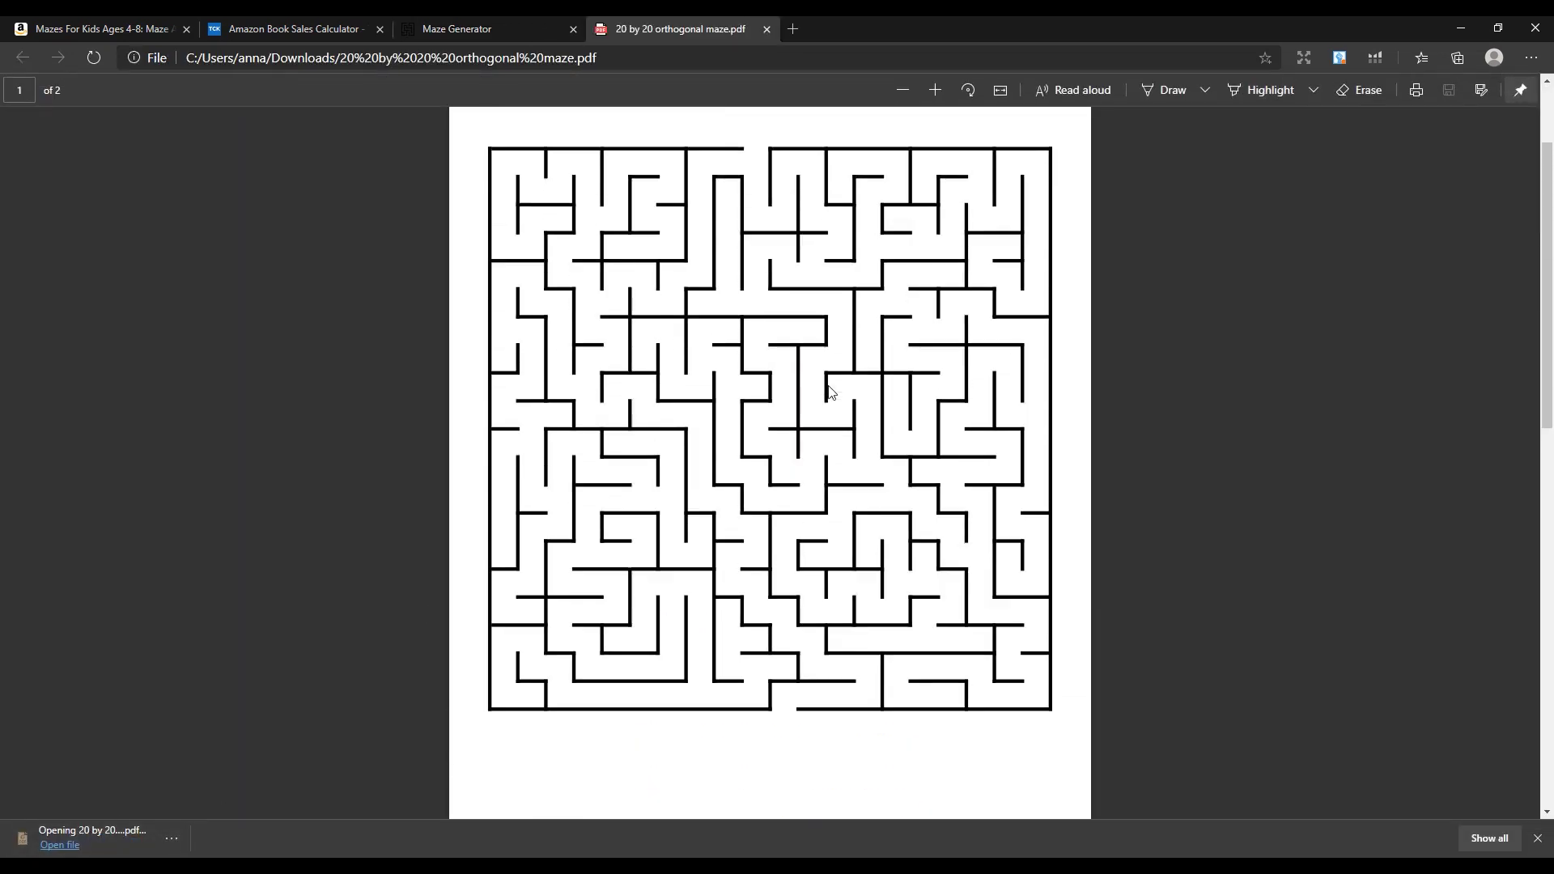
scroll(829, 392, "up", 1)
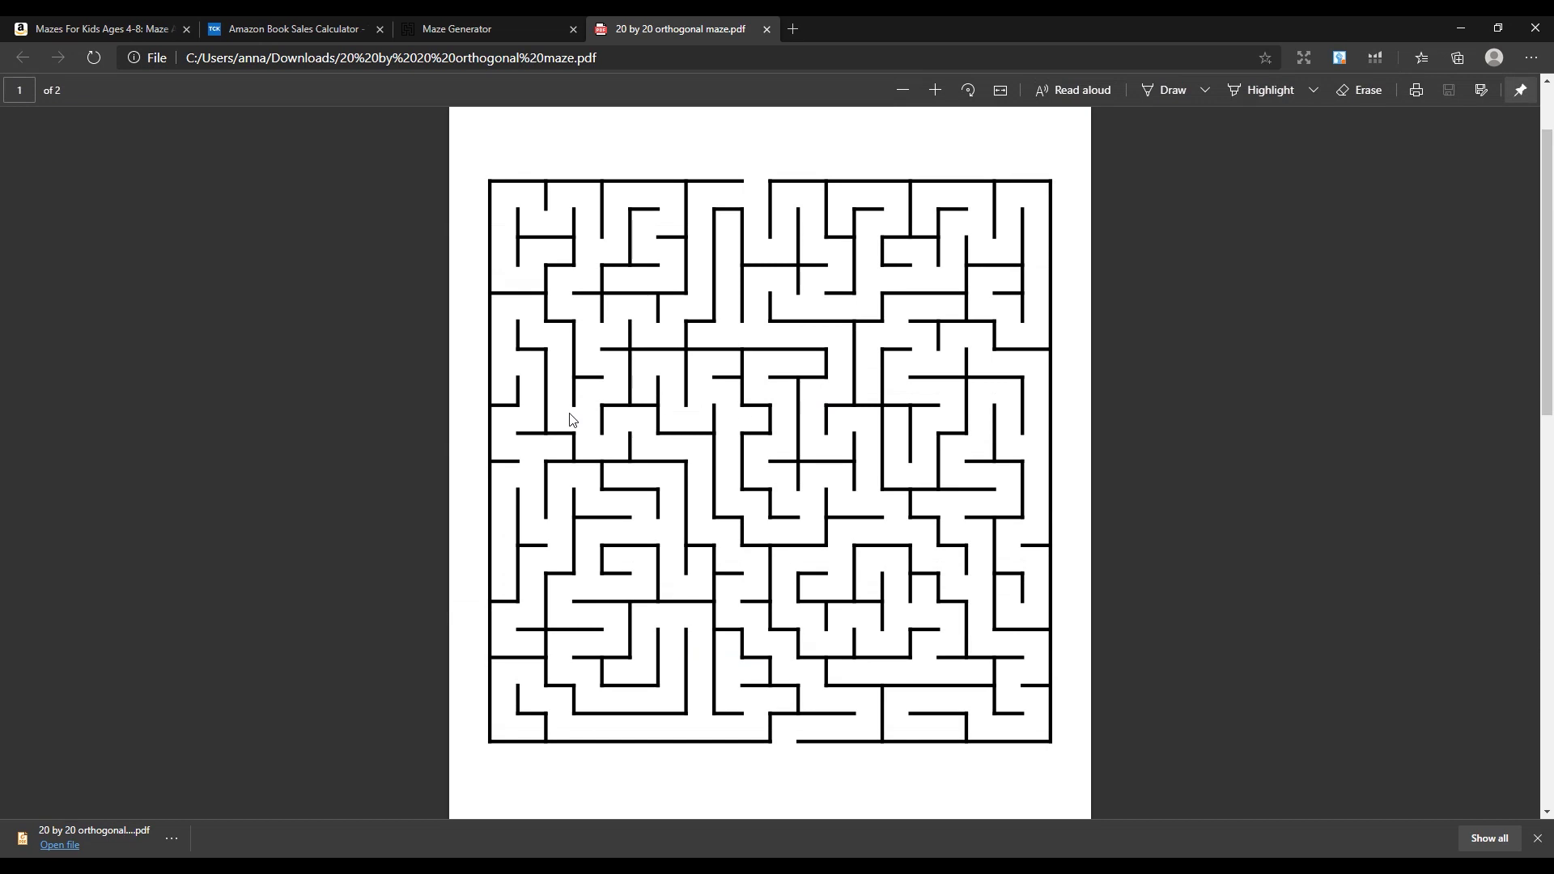
Return to the mazegenerator.net page and read the license types and prices in its commercial use information
left_click(475, 31)
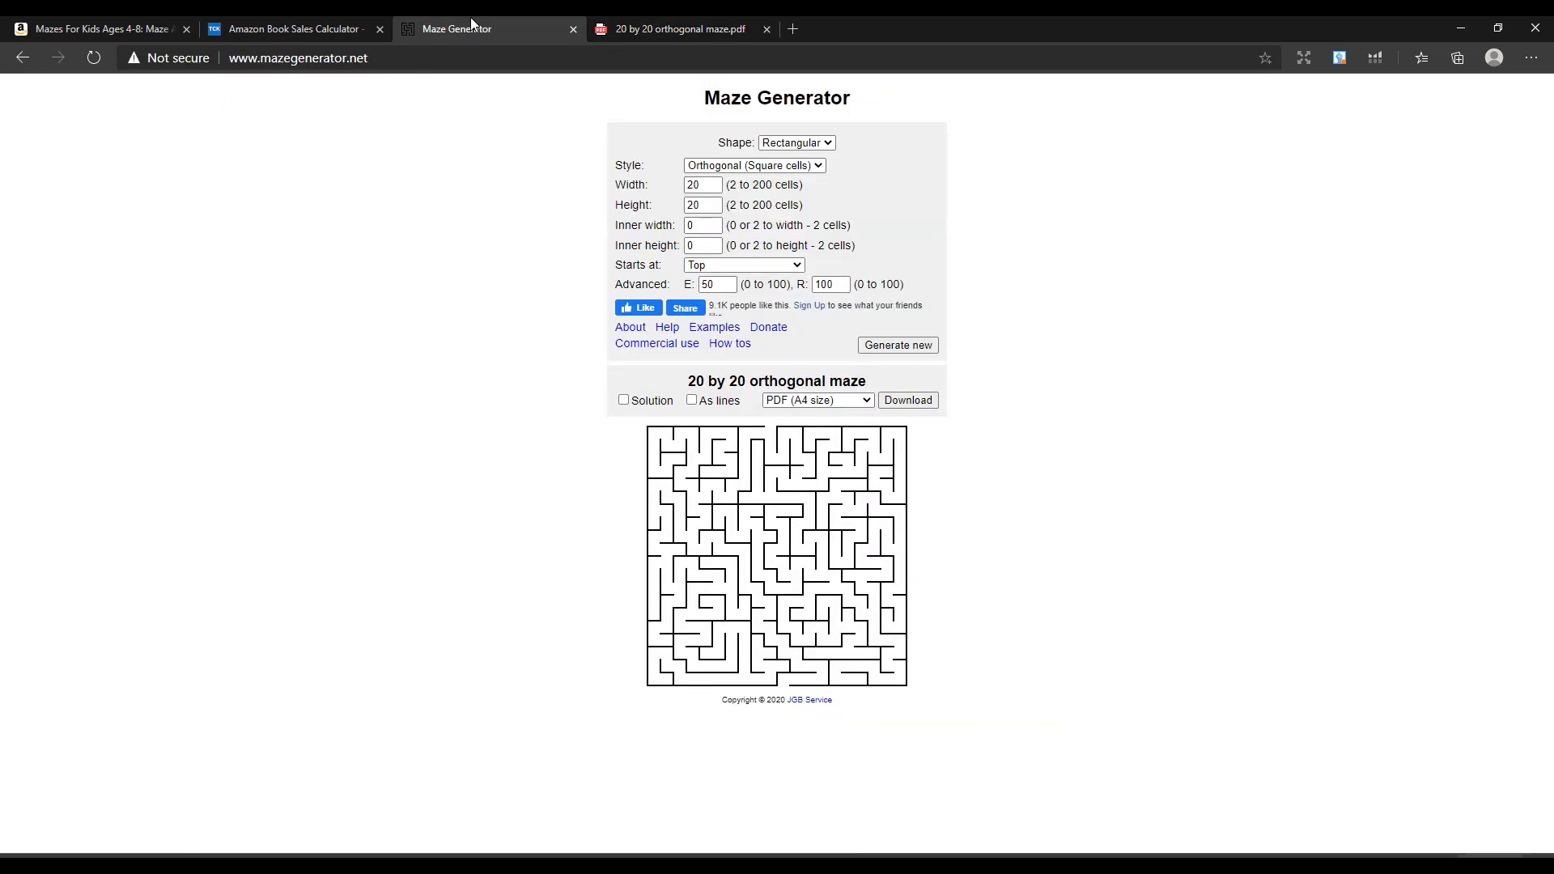
left_click(669, 352)
scroll(667, 352, "down", 2)
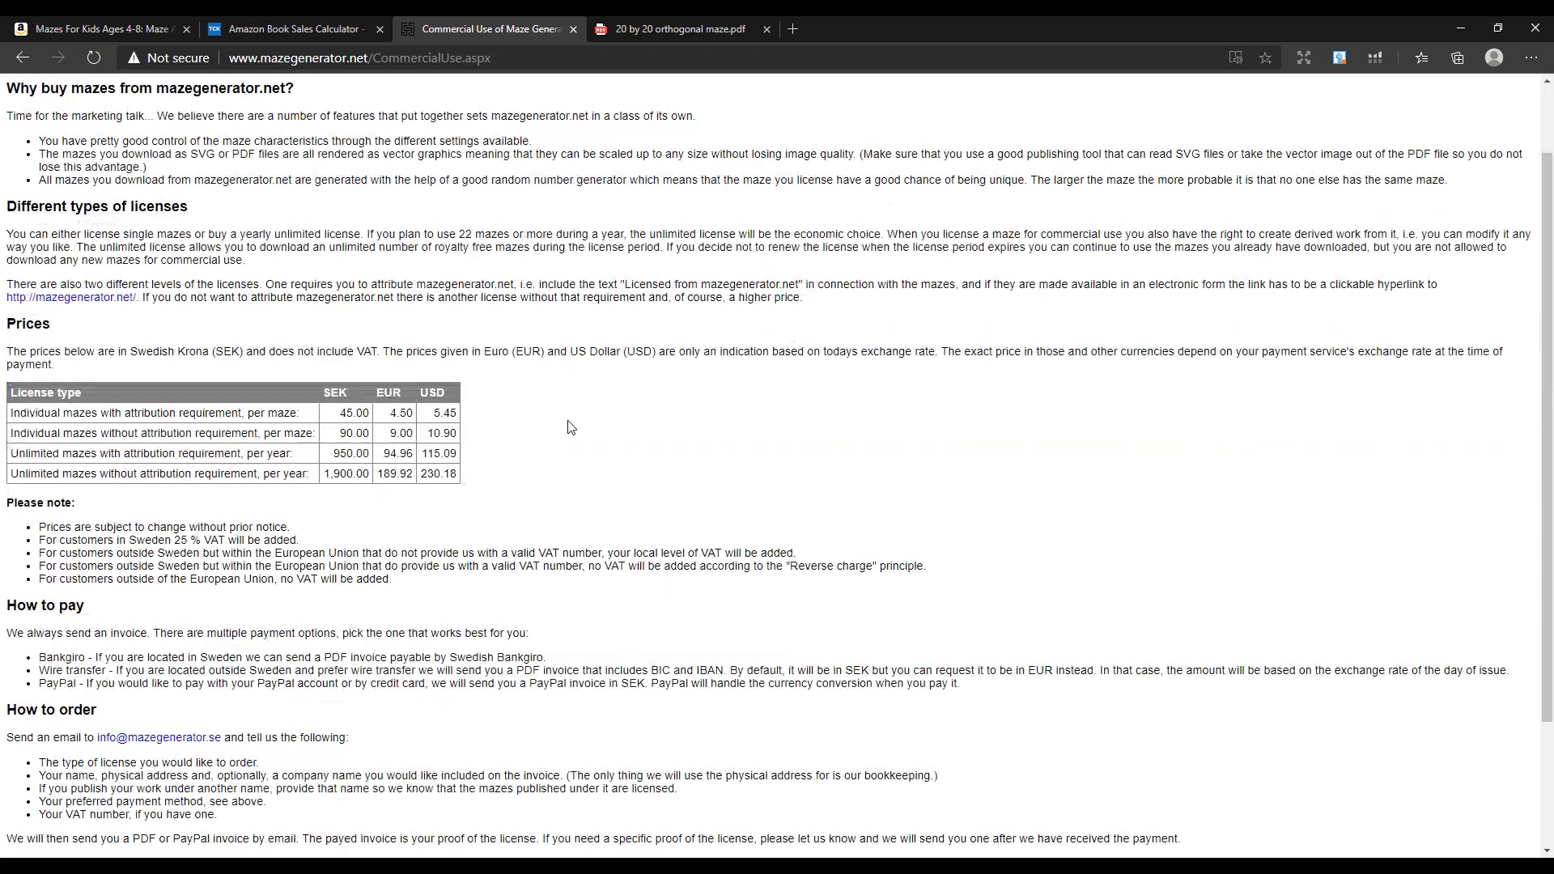
left_click_drag(66, 387, 299, 399)
left_click(299, 399)
left_click_drag(32, 402, 306, 406)
left_click(306, 406)
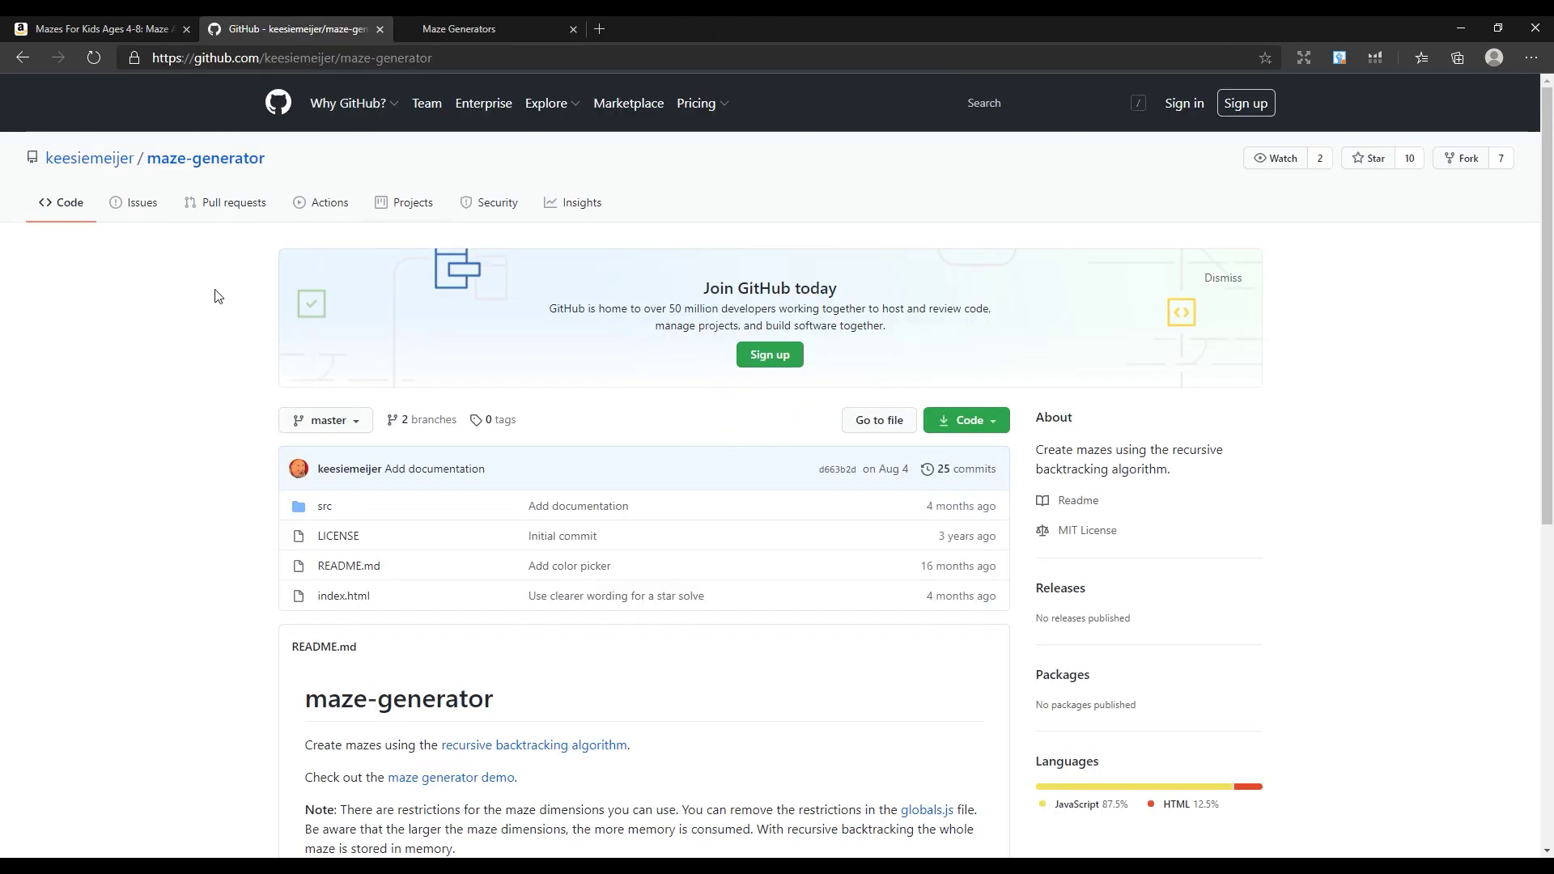
Look through the README of the maze-generator repository on GitHub
scroll(419, 328, "down", 2)
scroll(366, 257, "up", 2)
scroll(330, 270, "down", 3)
left_click_drag(528, 472, 274, 478)
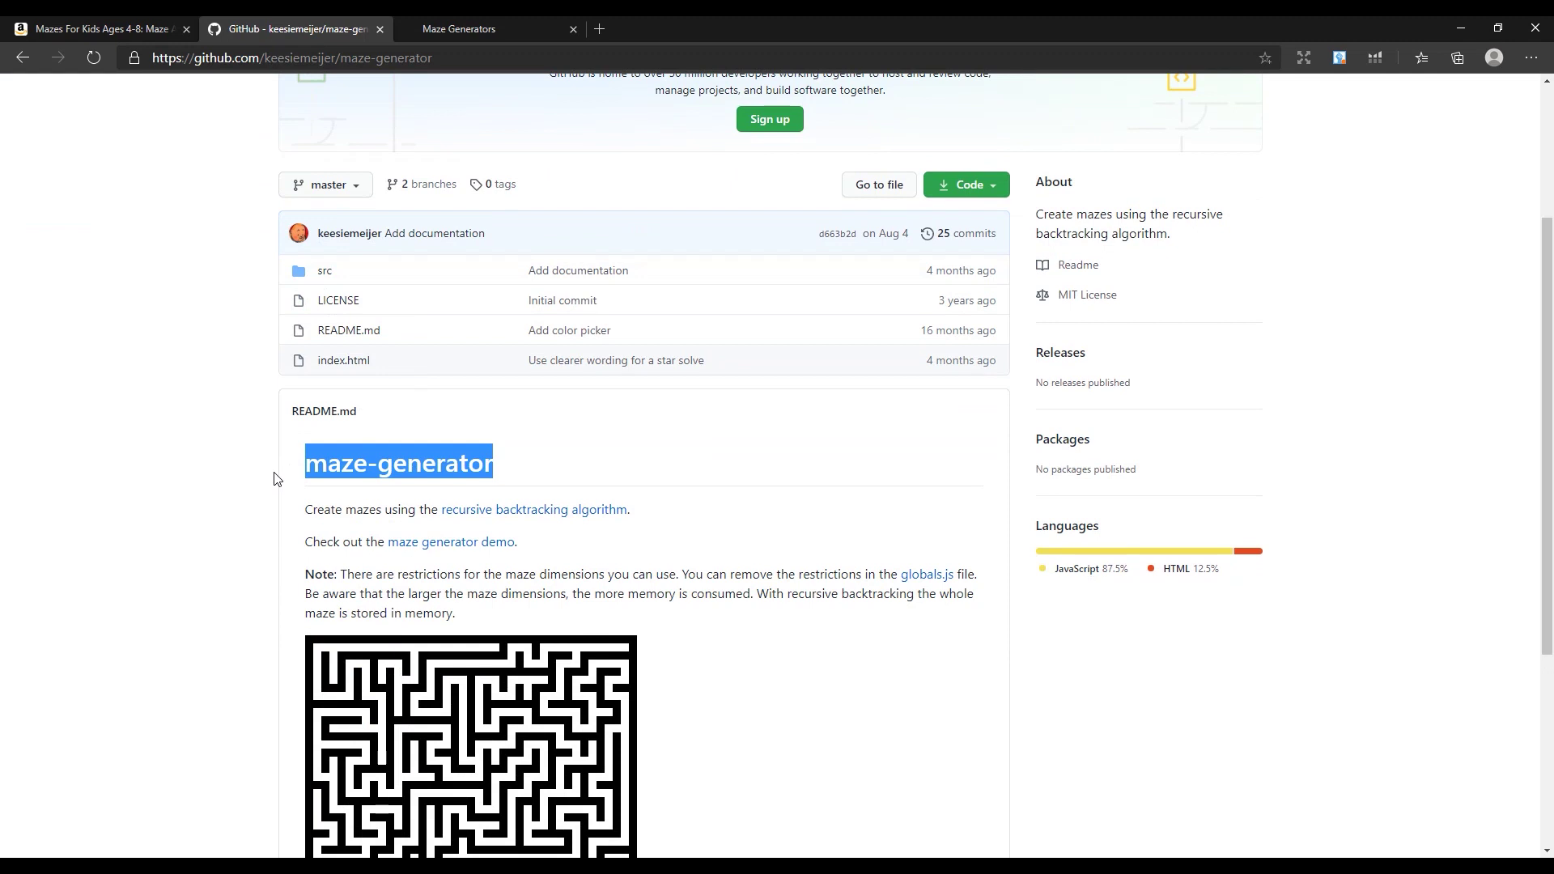
Open the repository's MIT License in a new tab, check its commercial use permission, and close that tab
right_click(1086, 294)
left_click(1133, 306)
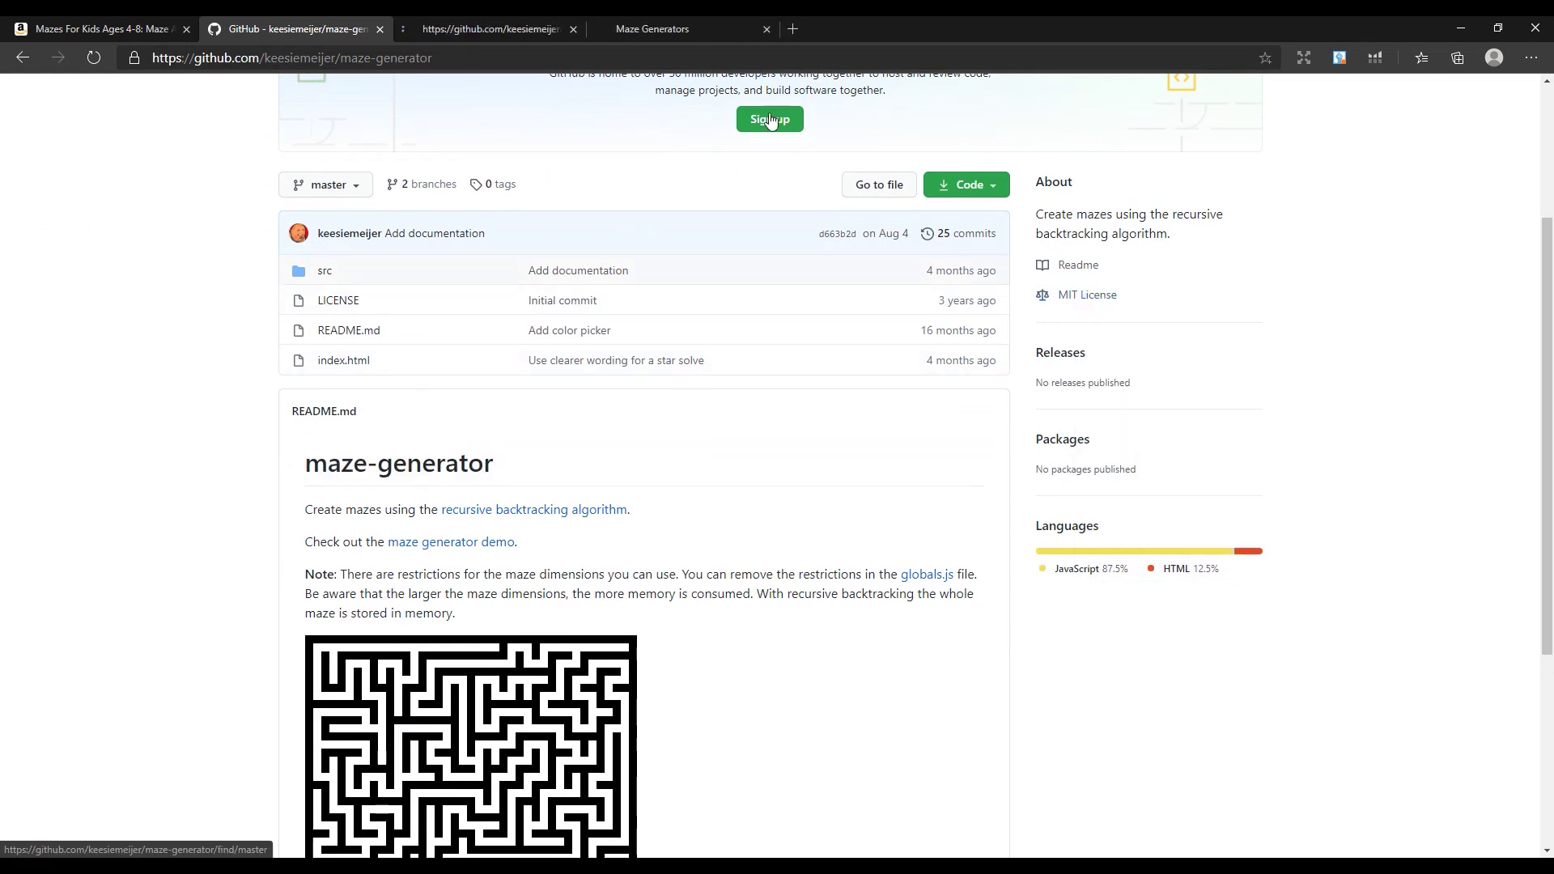
left_click(485, 28)
left_click_drag(790, 489, 882, 488)
left_click(888, 528)
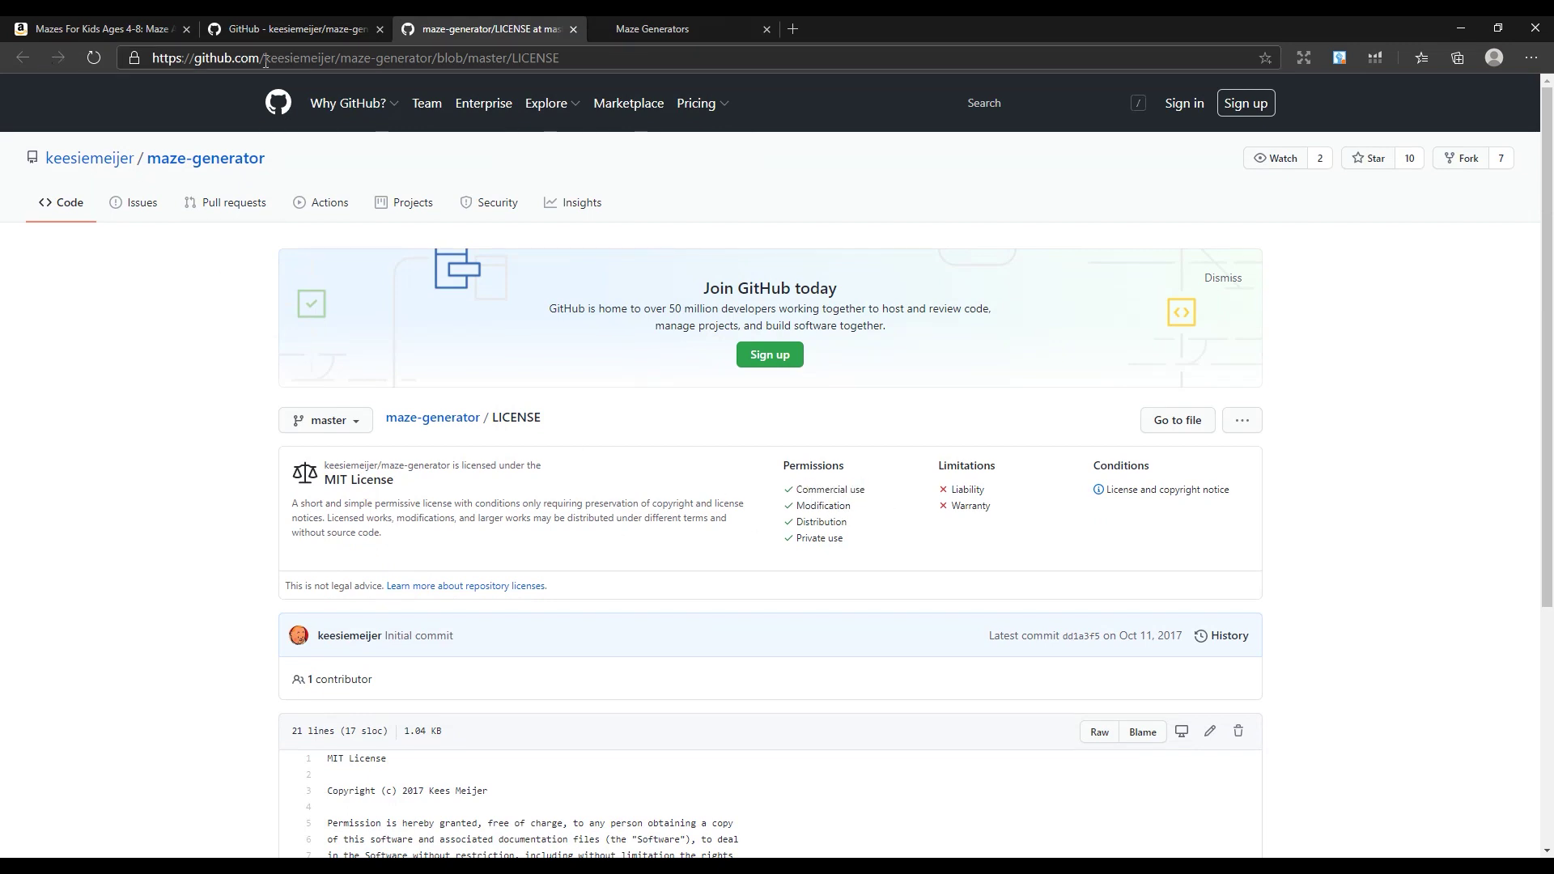
left_click(573, 28)
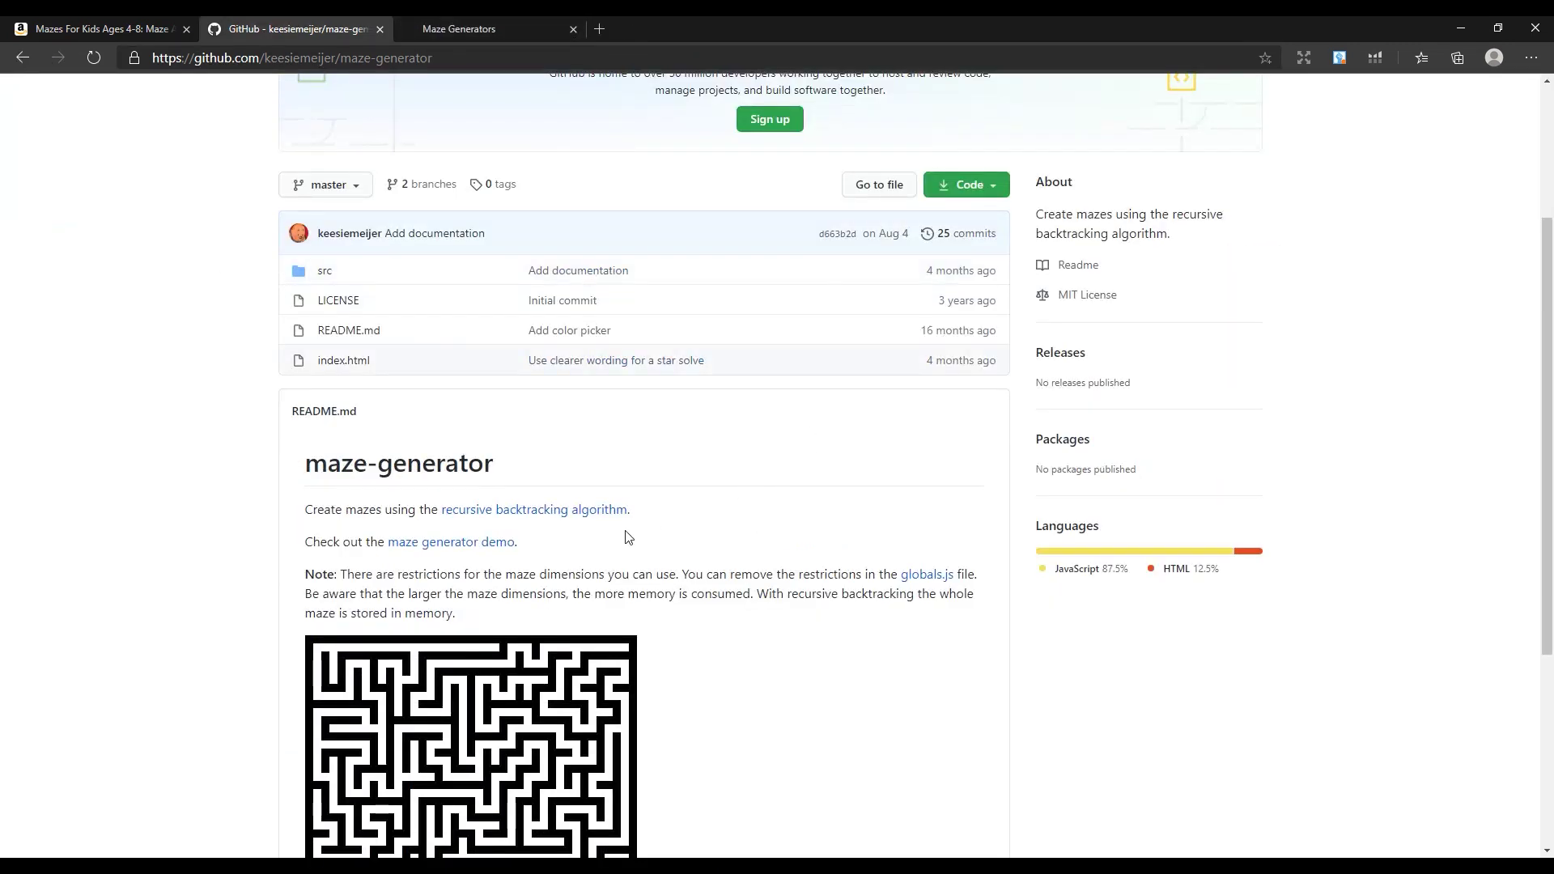
Open the maze generator demo linked in the README and set both columns and rows to 40
left_click(455, 542)
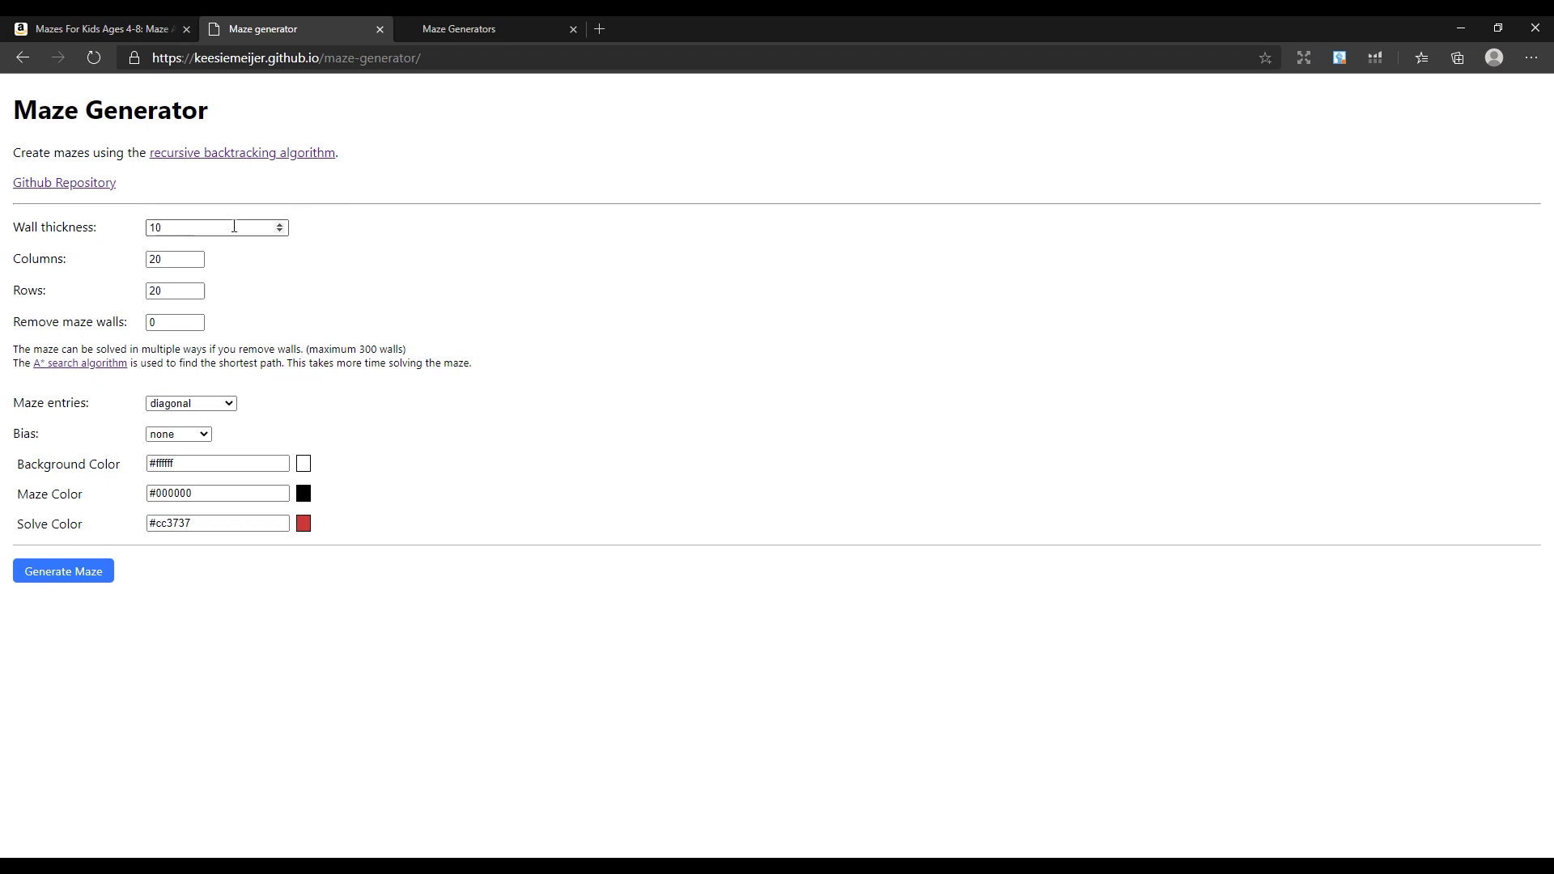
left_click(171, 254)
double_click(170, 252)
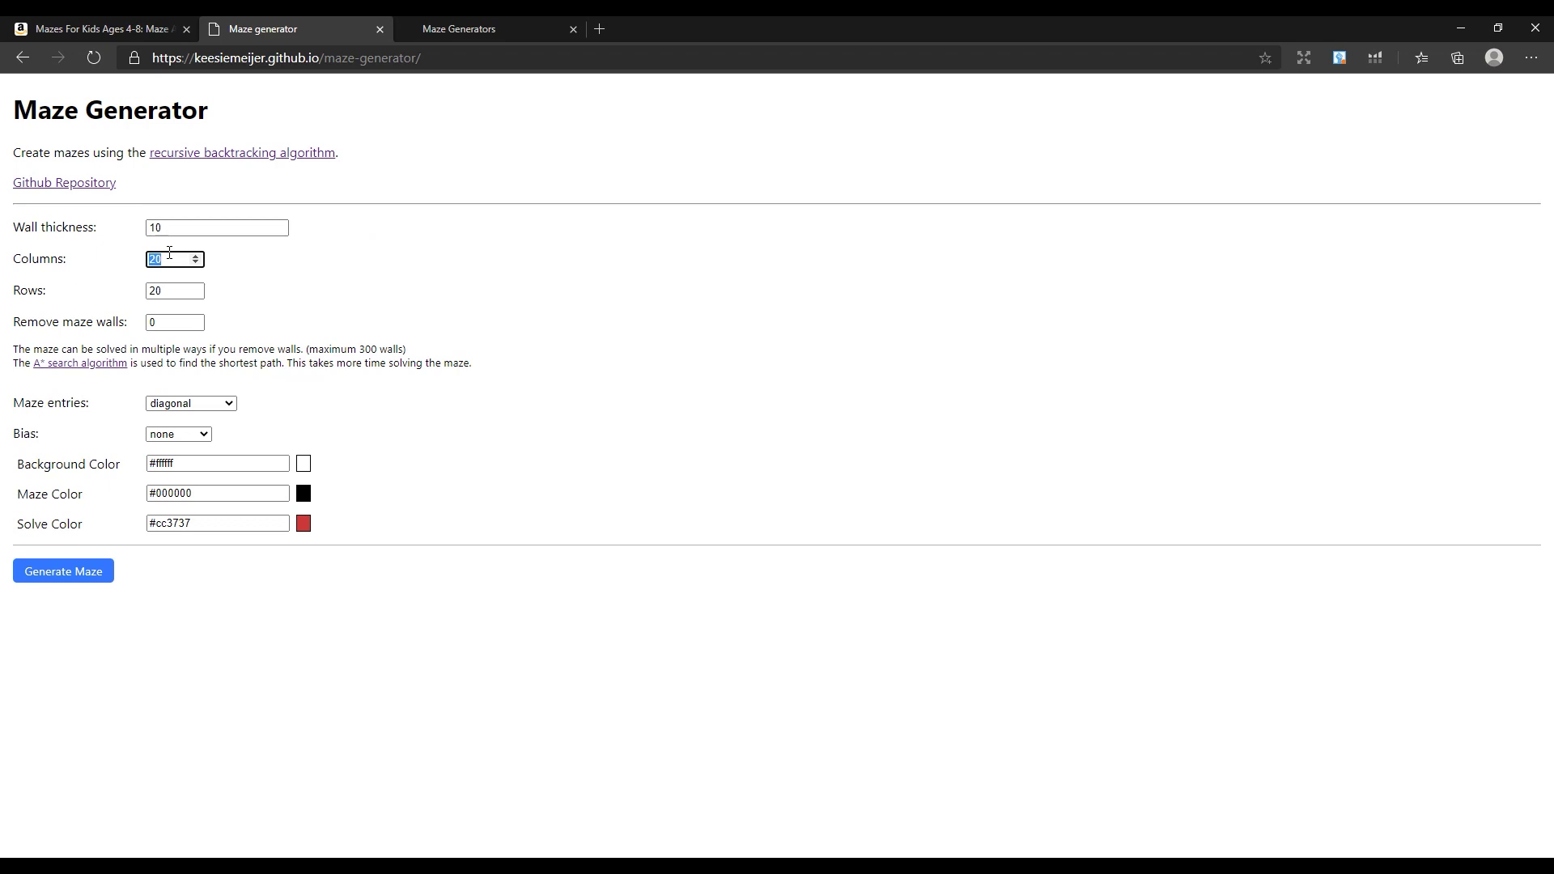
type("40")
key("Tab")
left_click(376, 305)
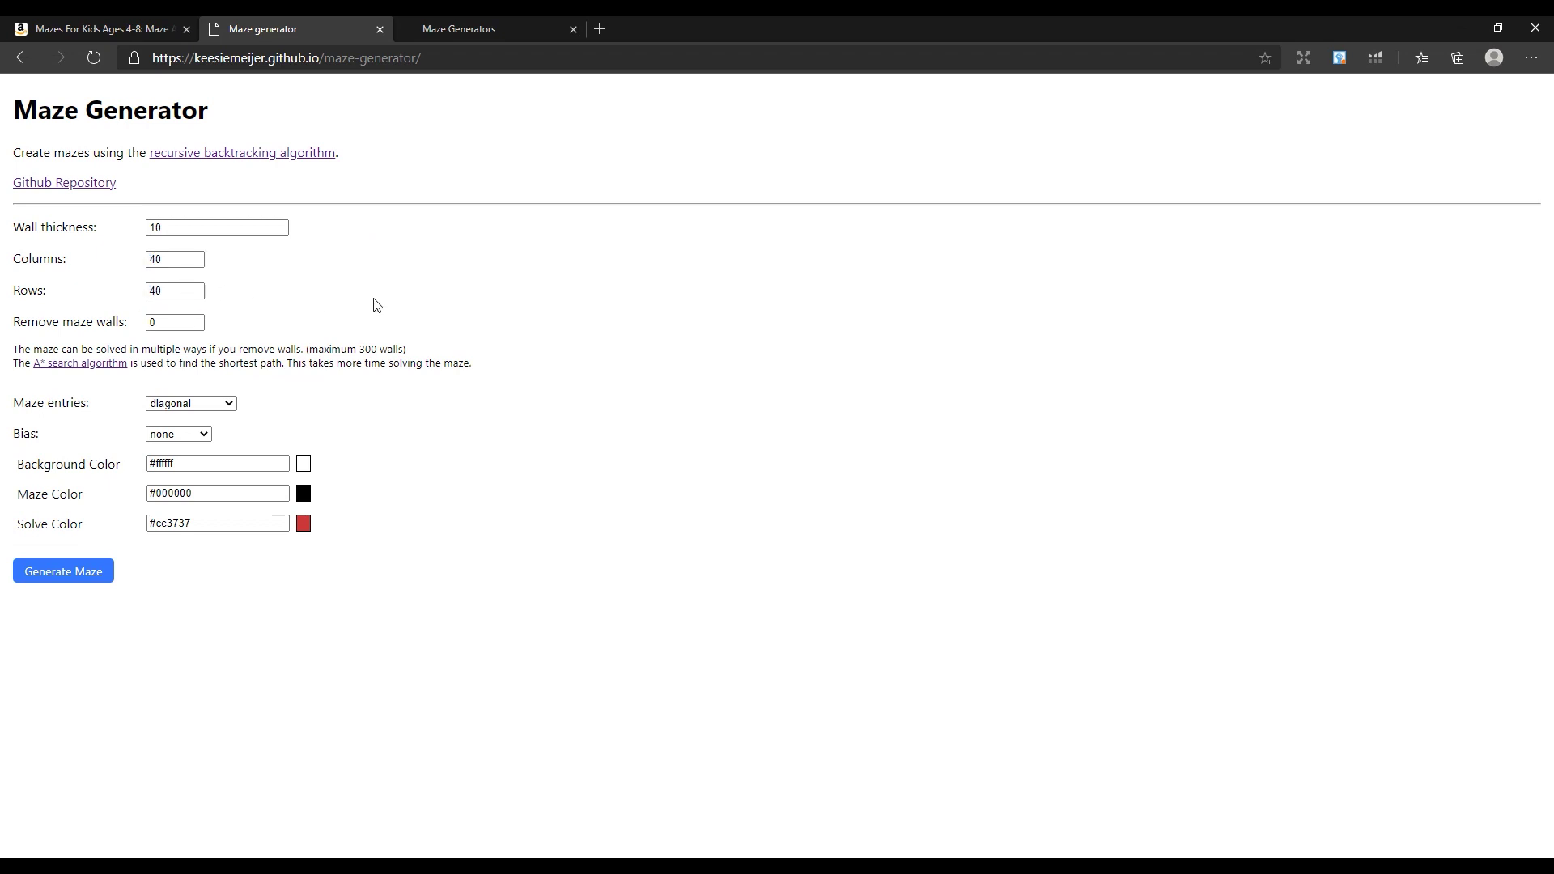
Generate the 40 by 40 maze, look it over, and regenerate it several times for different layouts
left_click(88, 579)
scroll(380, 516, "up", 2)
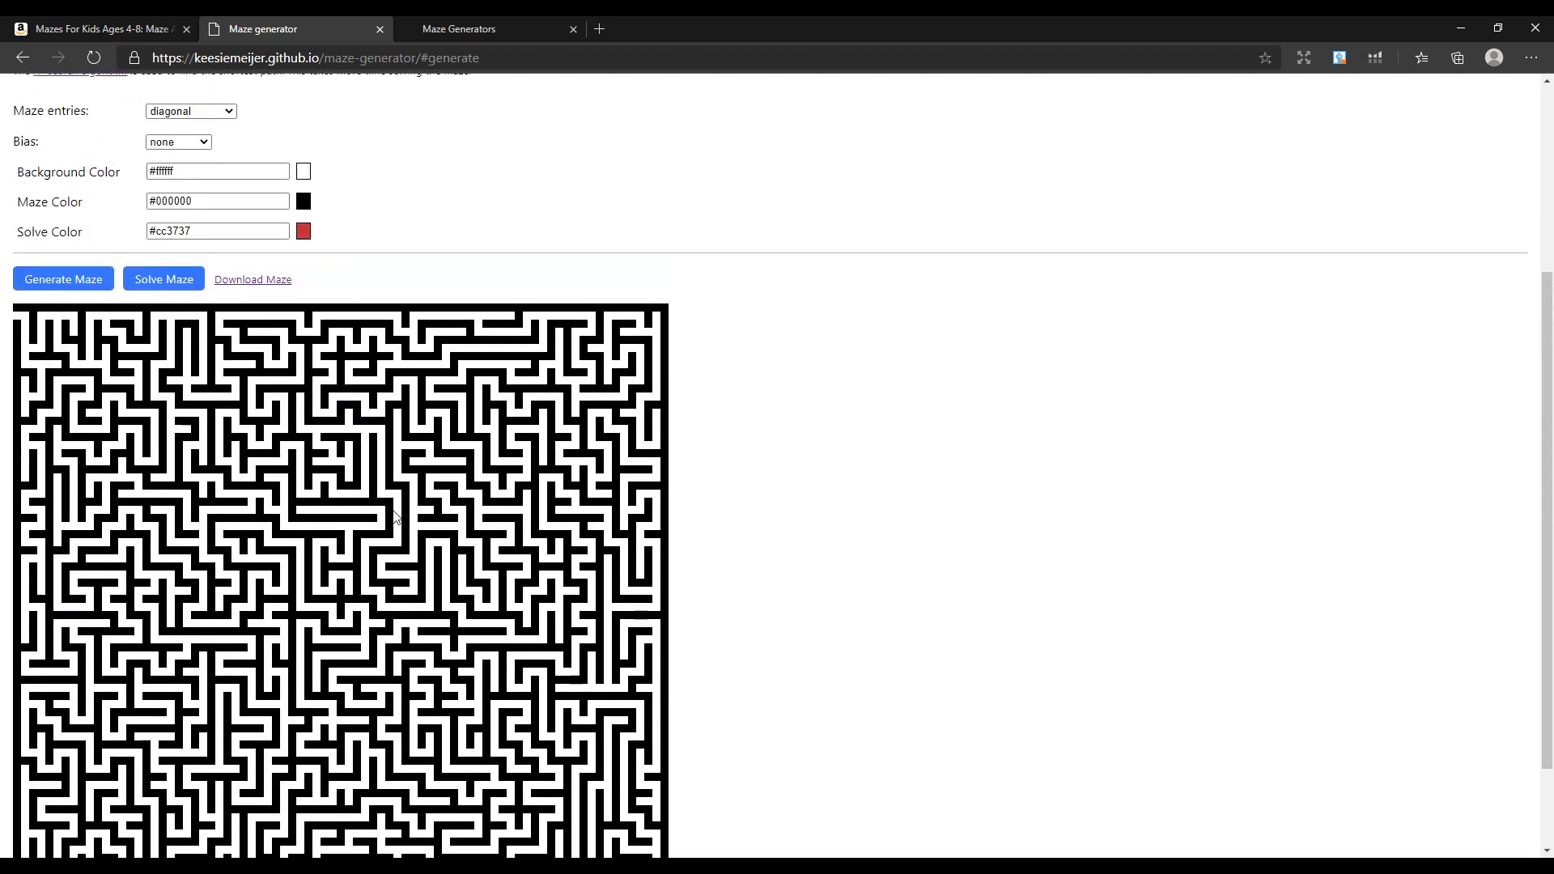
scroll(73, 397, "down", 2)
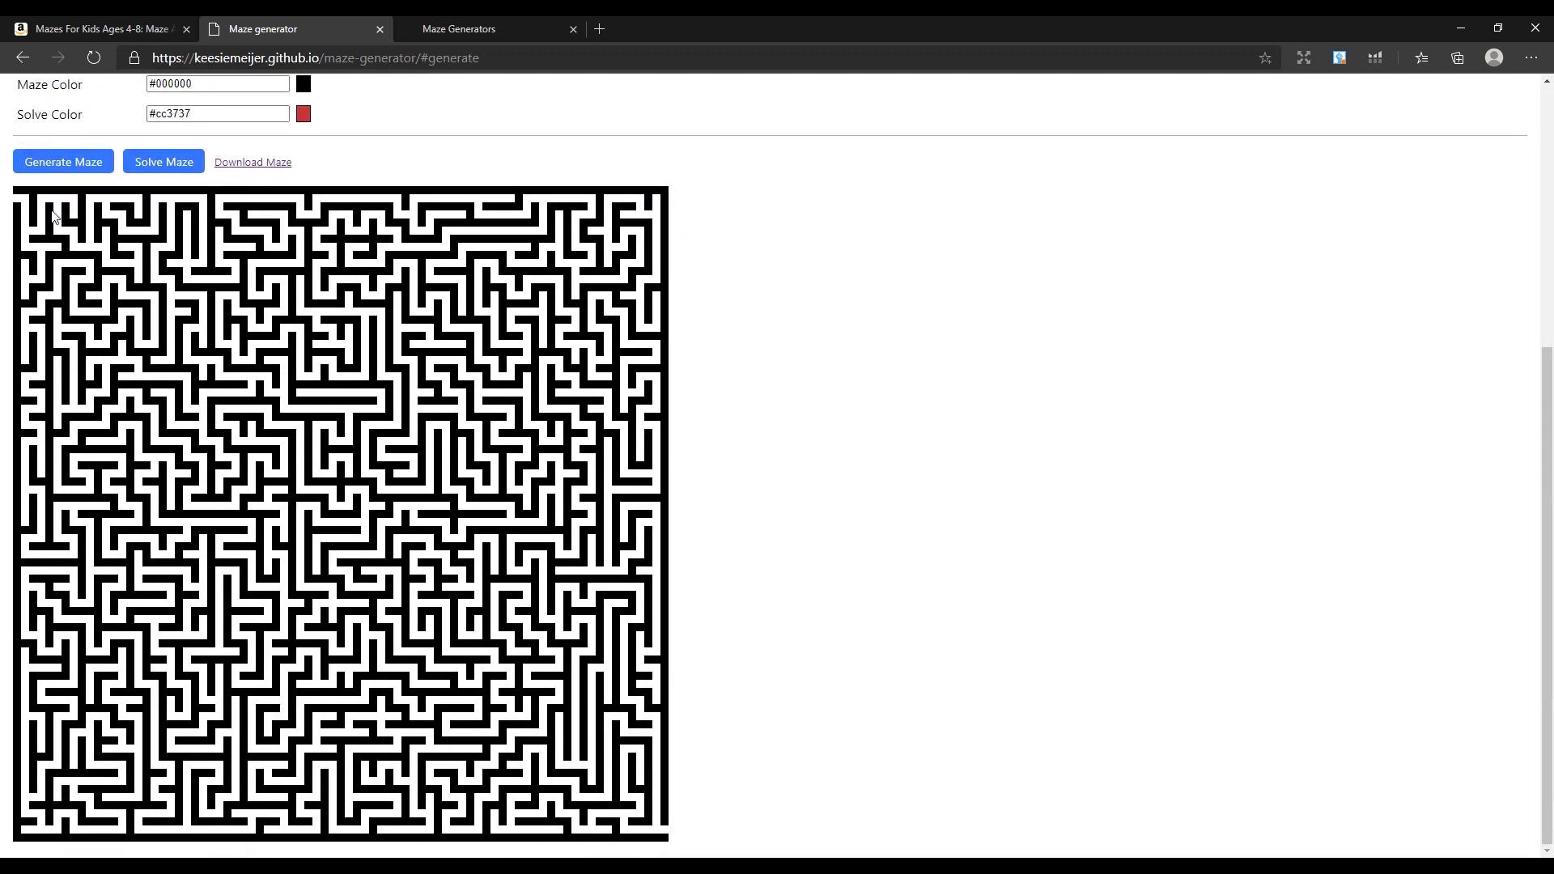
scroll(162, 463, "up", 2)
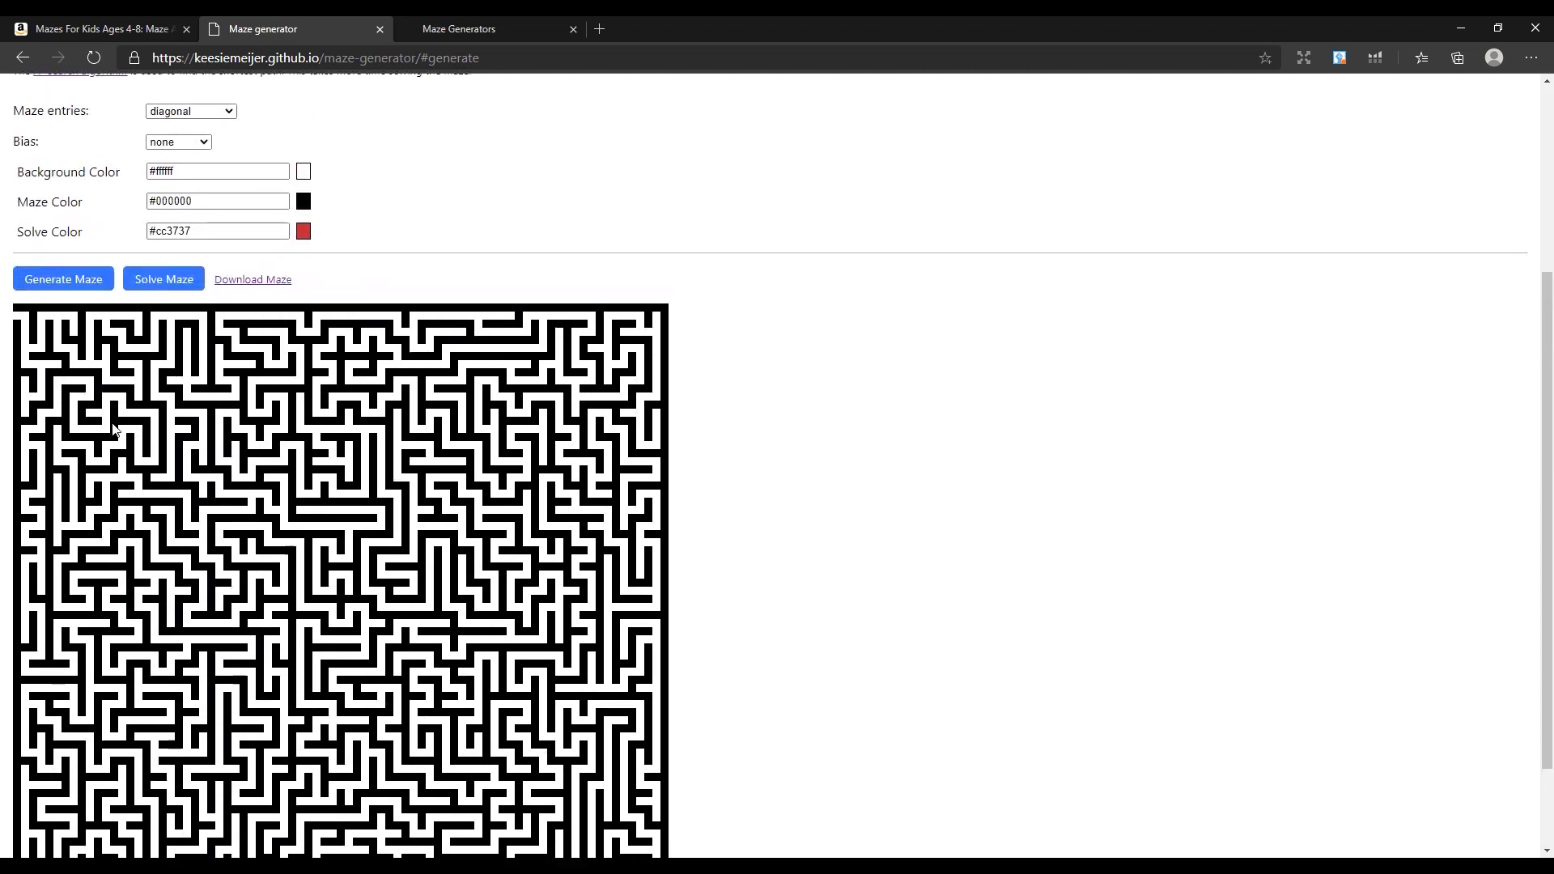
scroll(58, 298, "down", 2)
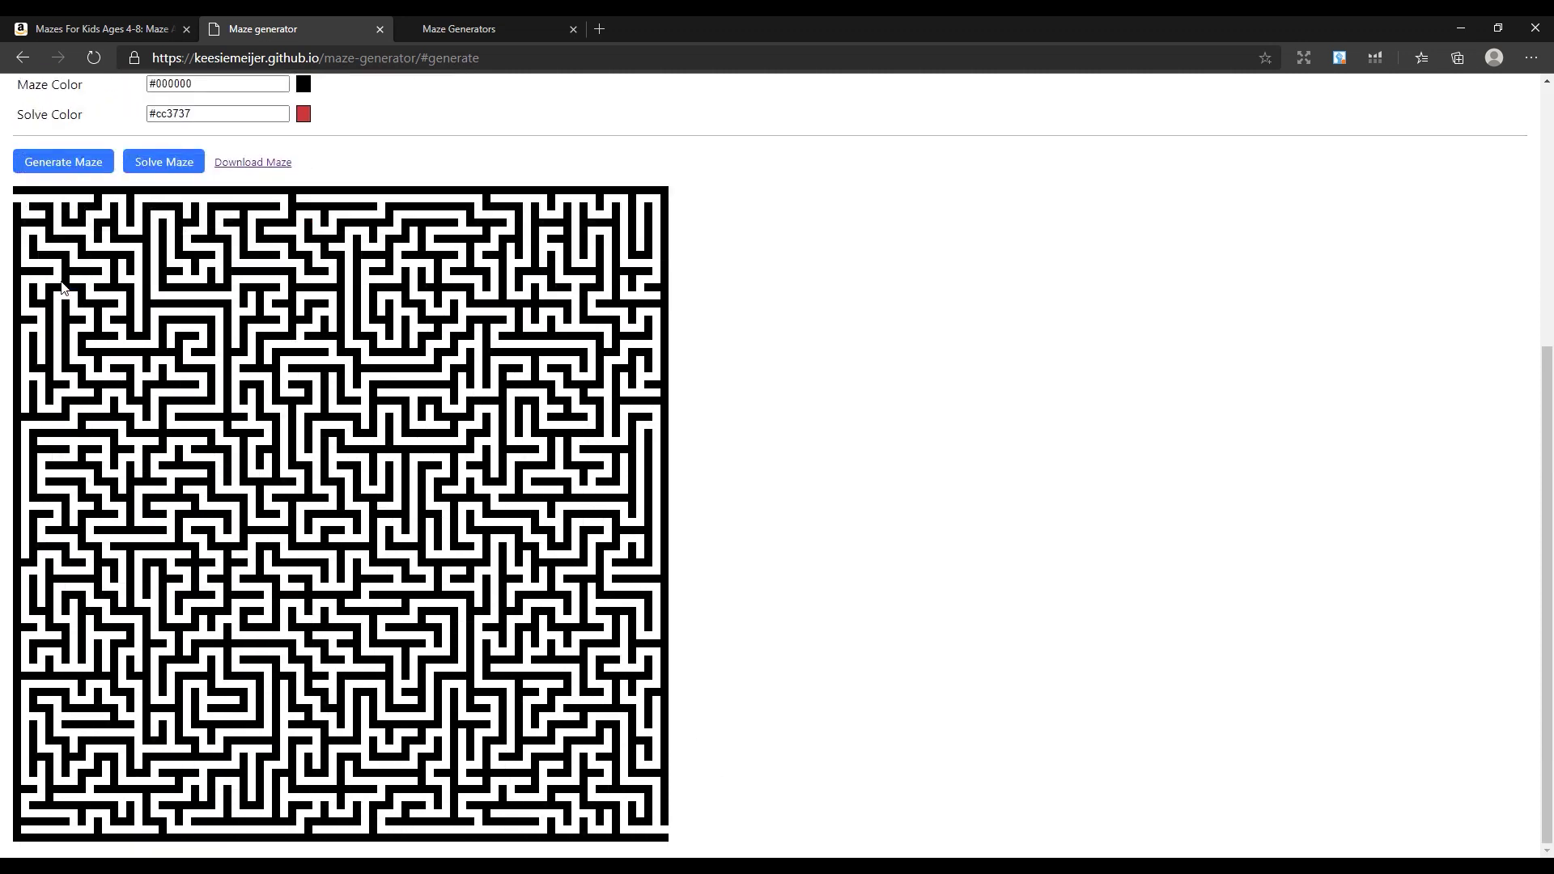
left_click(64, 165)
left_click(64, 165)
left_click(64, 165)
scroll(330, 544, "up", 4)
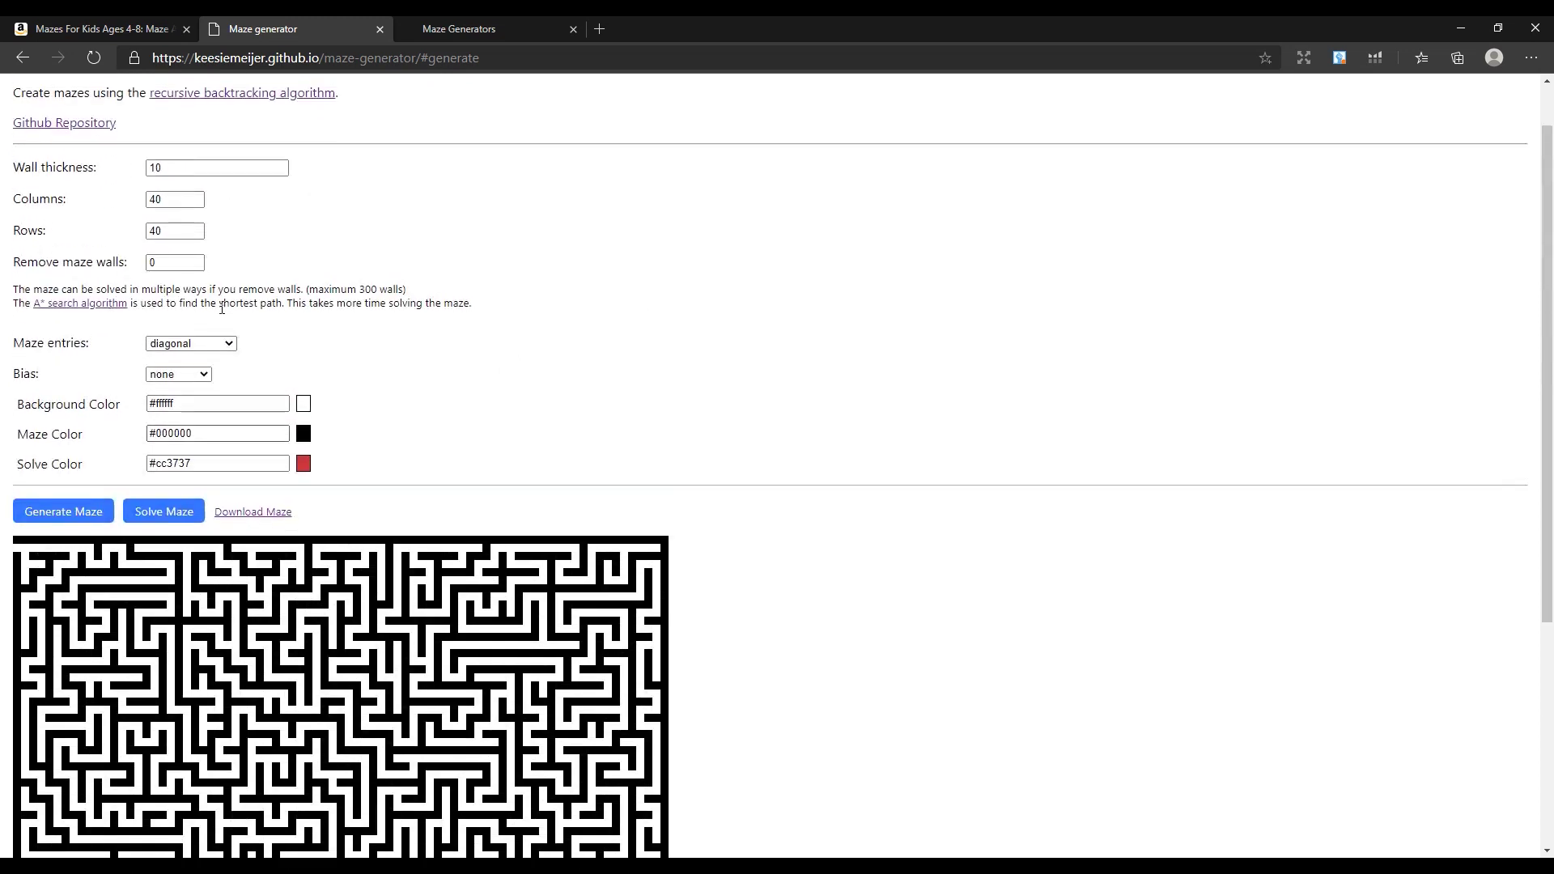
Download the unsolved maze as maze.png, open the image to check it, and close the viewer
left_click(257, 521)
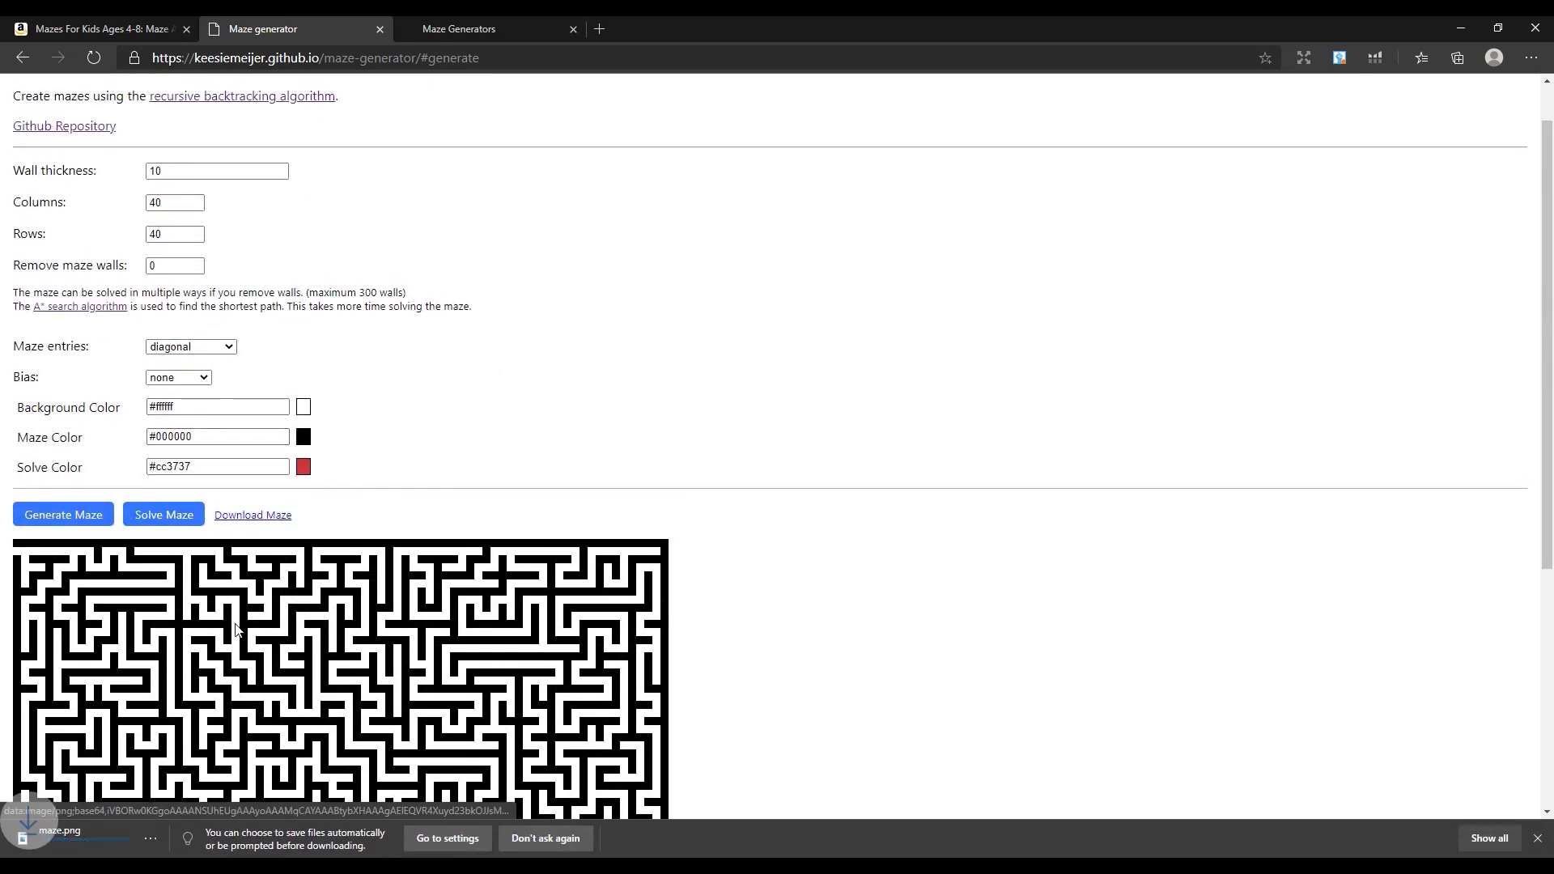
left_click(559, 838)
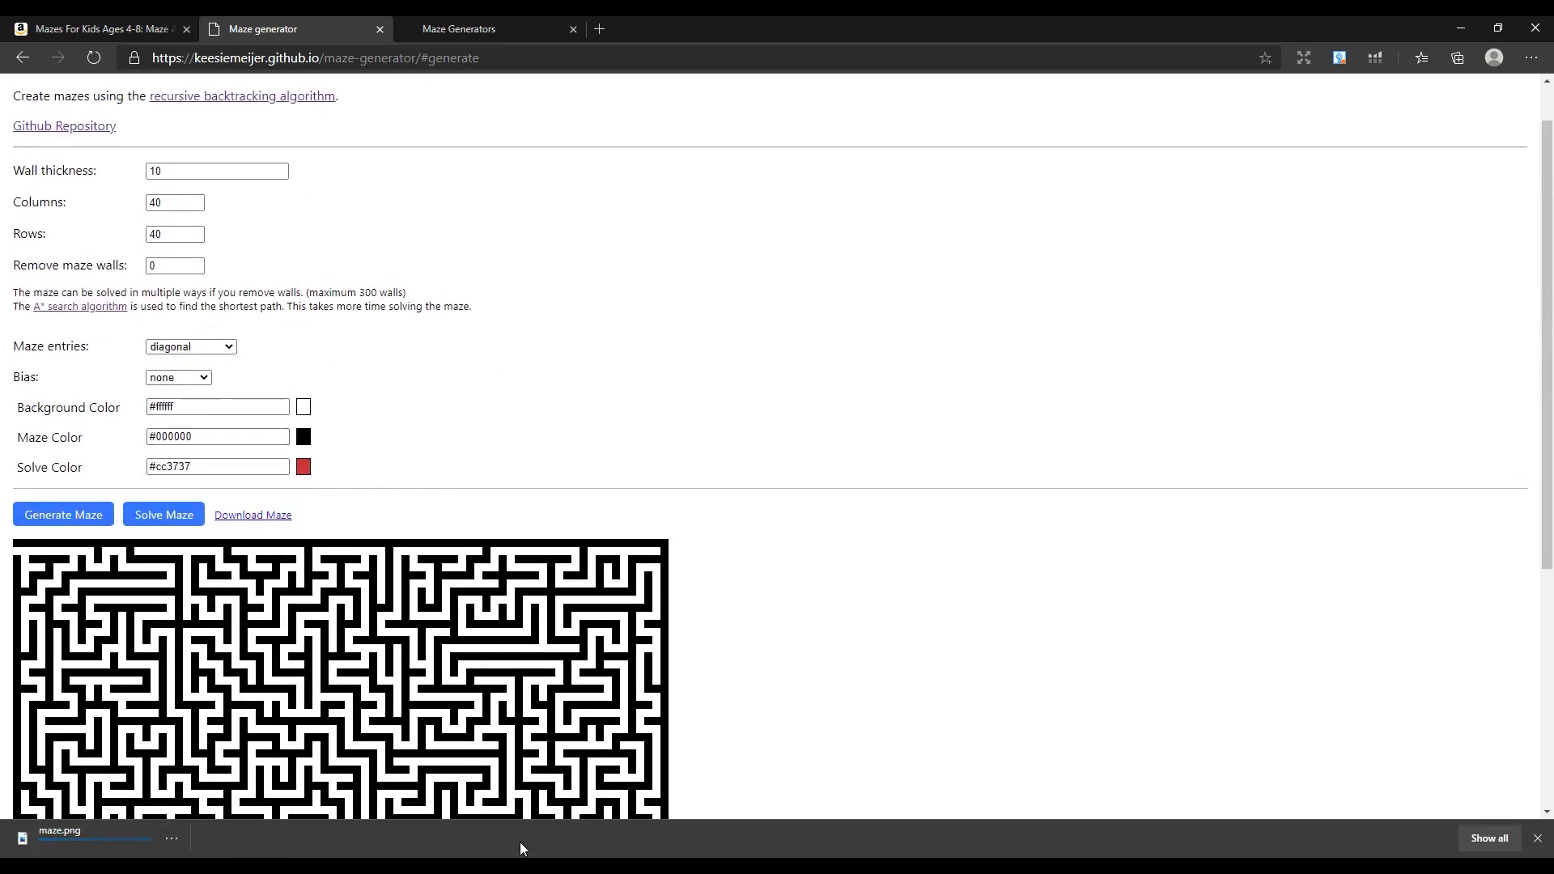
left_click(108, 835)
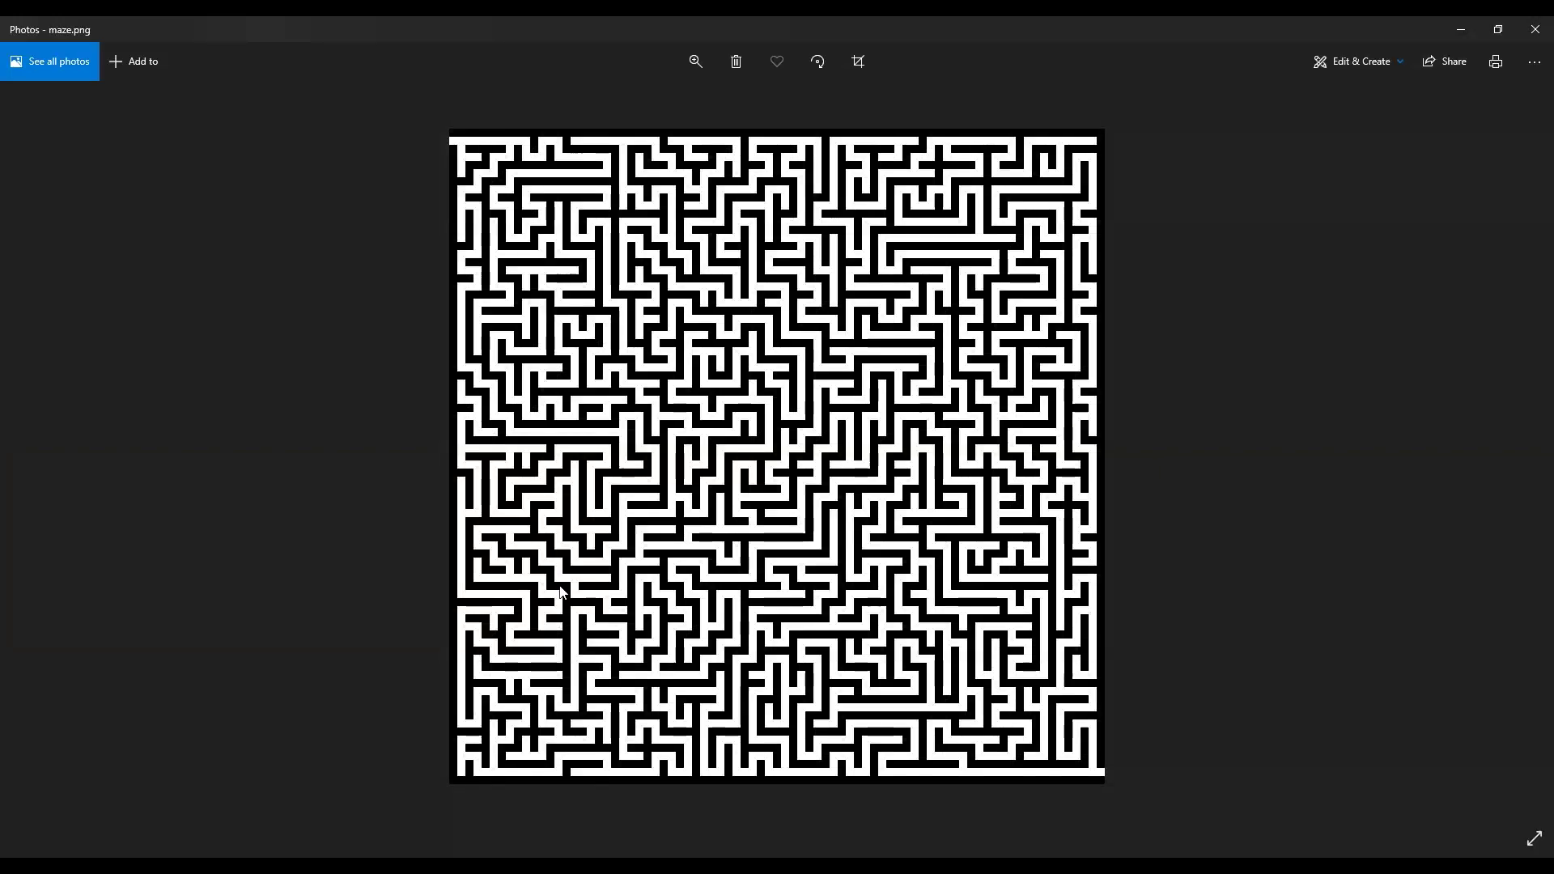
left_click(1535, 29)
Solve the maze, download the solution image, and open it for a check before closing the viewer
left_click(163, 514)
scroll(322, 477, "down", 5)
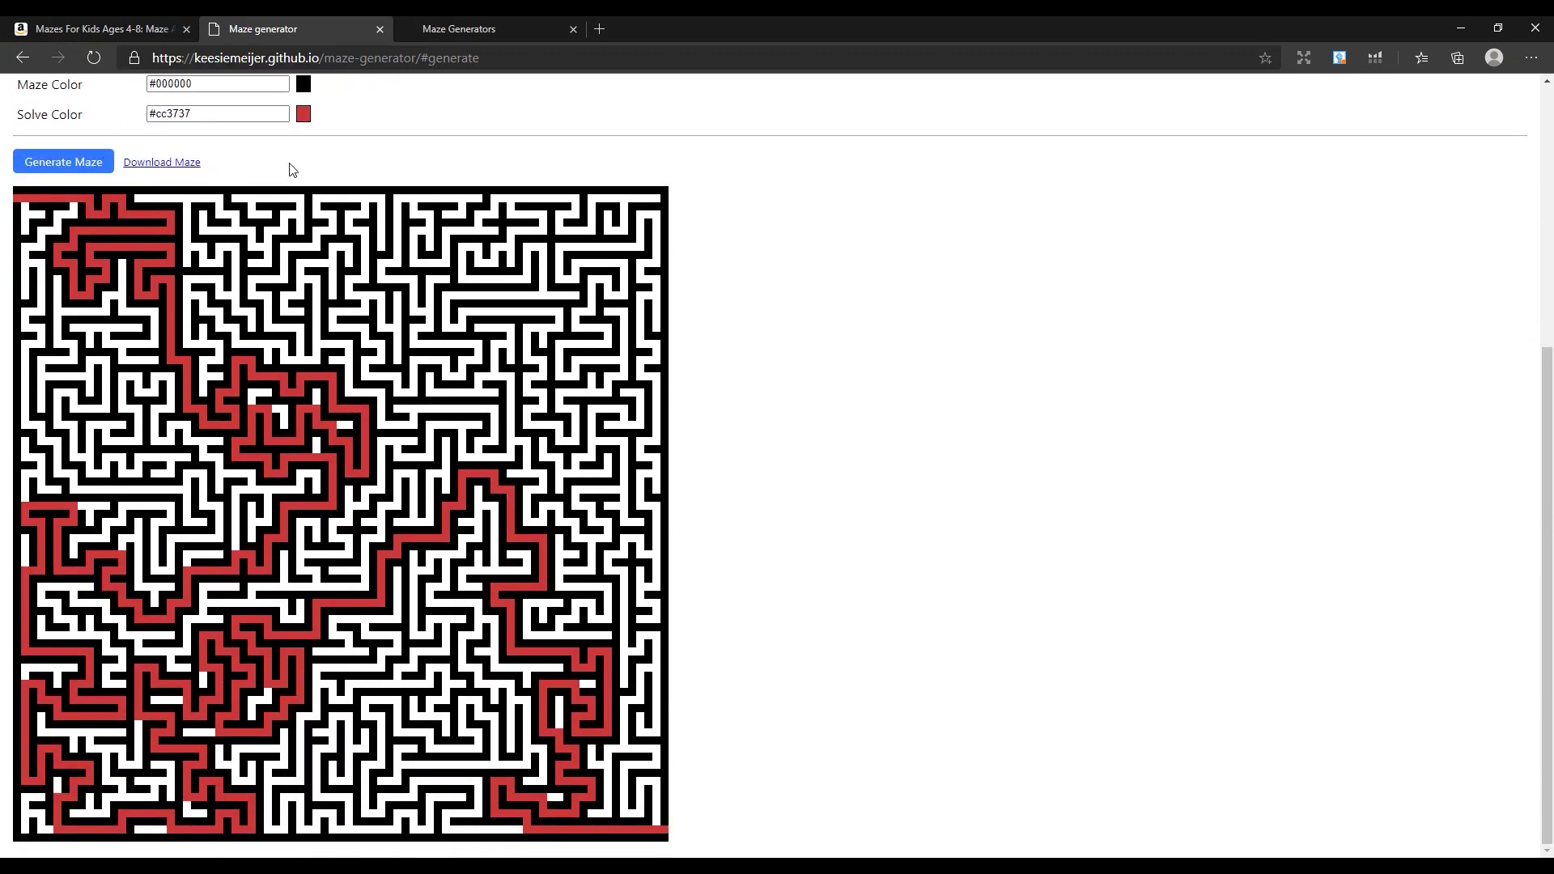
left_click(162, 163)
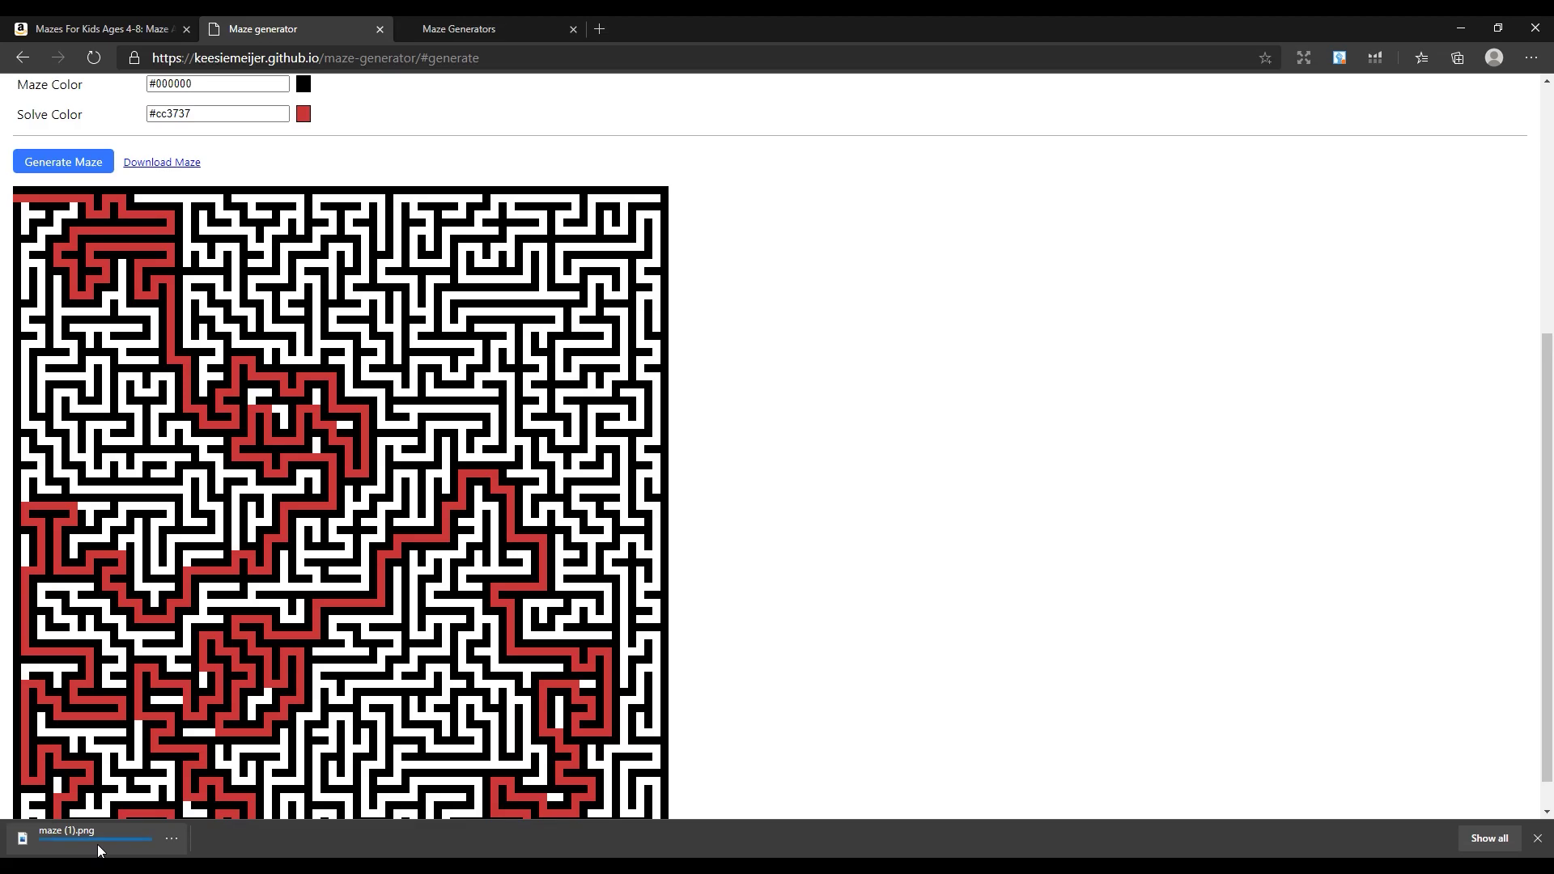
left_click(97, 844)
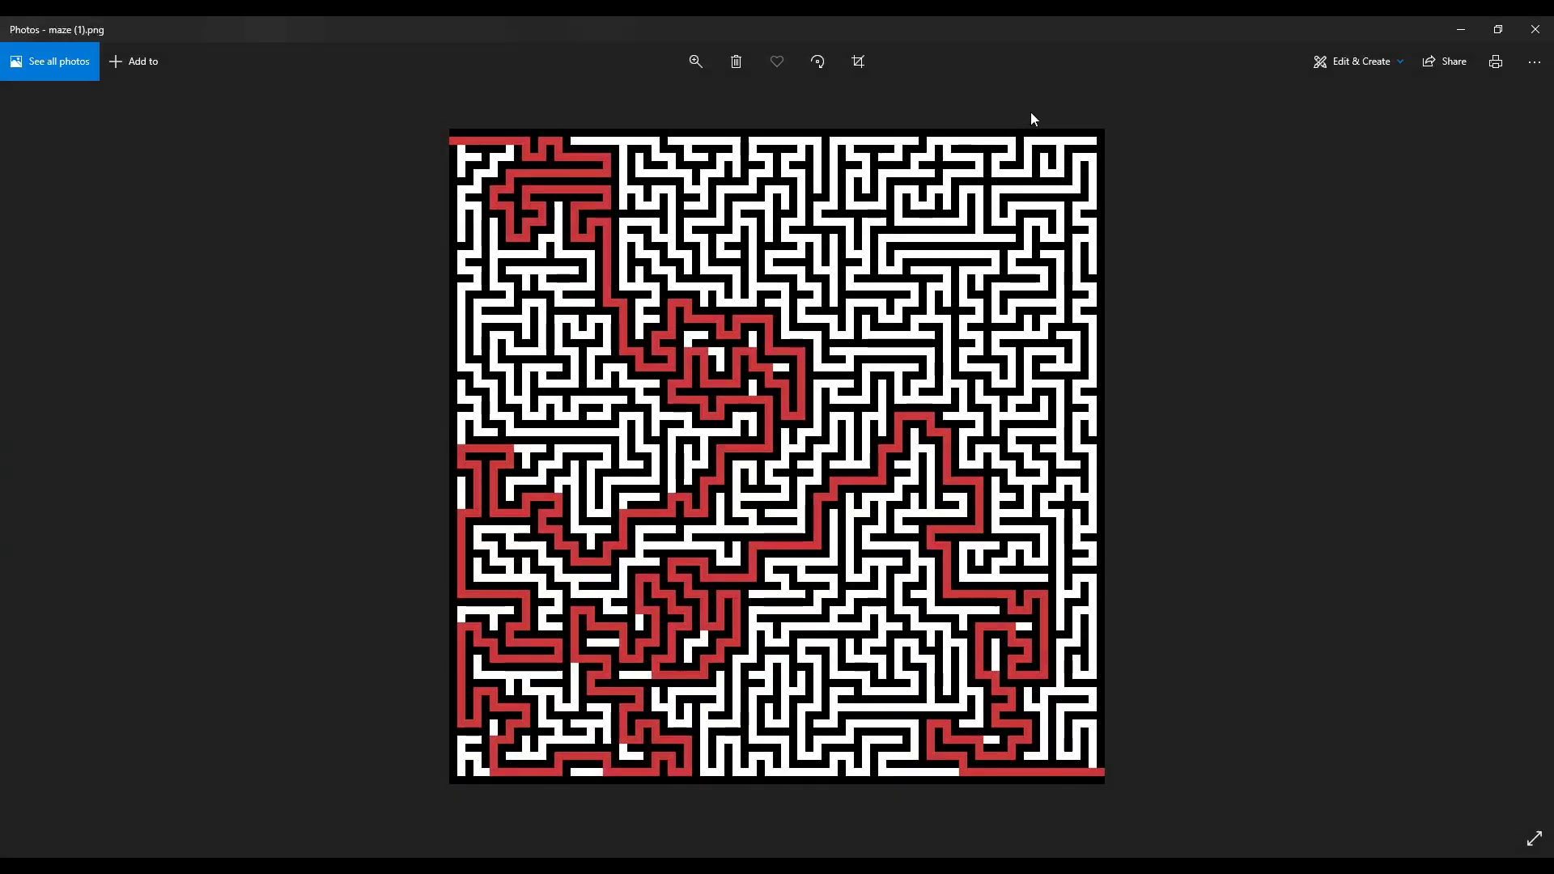
left_click(1535, 30)
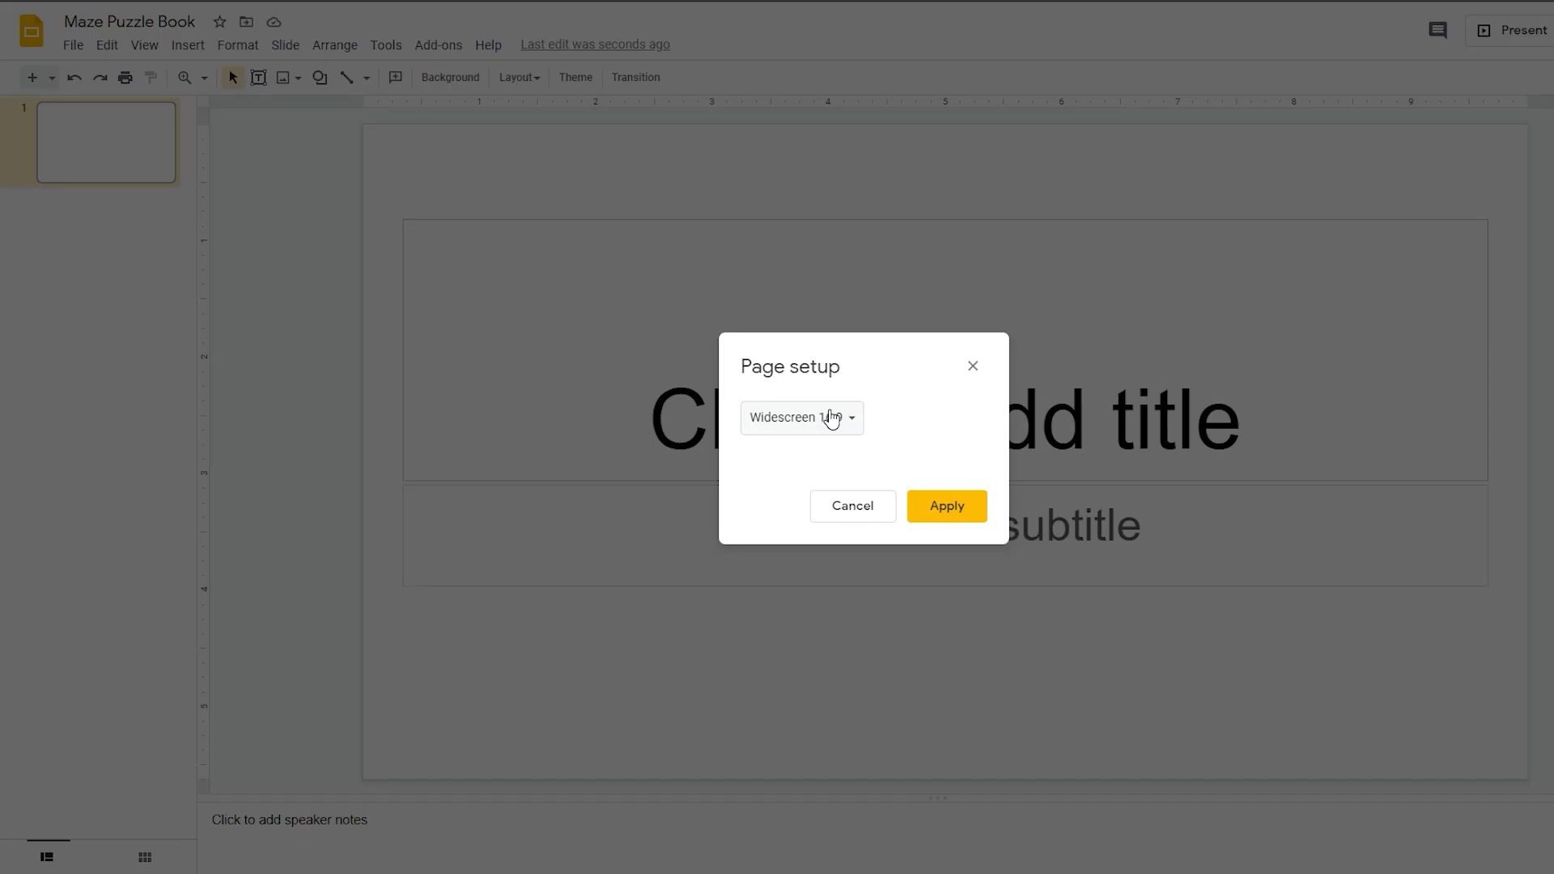
Set the slide page size to a custom 8.5 × 11 inches and delete the title and subtitle placeholders
left_click(825, 420)
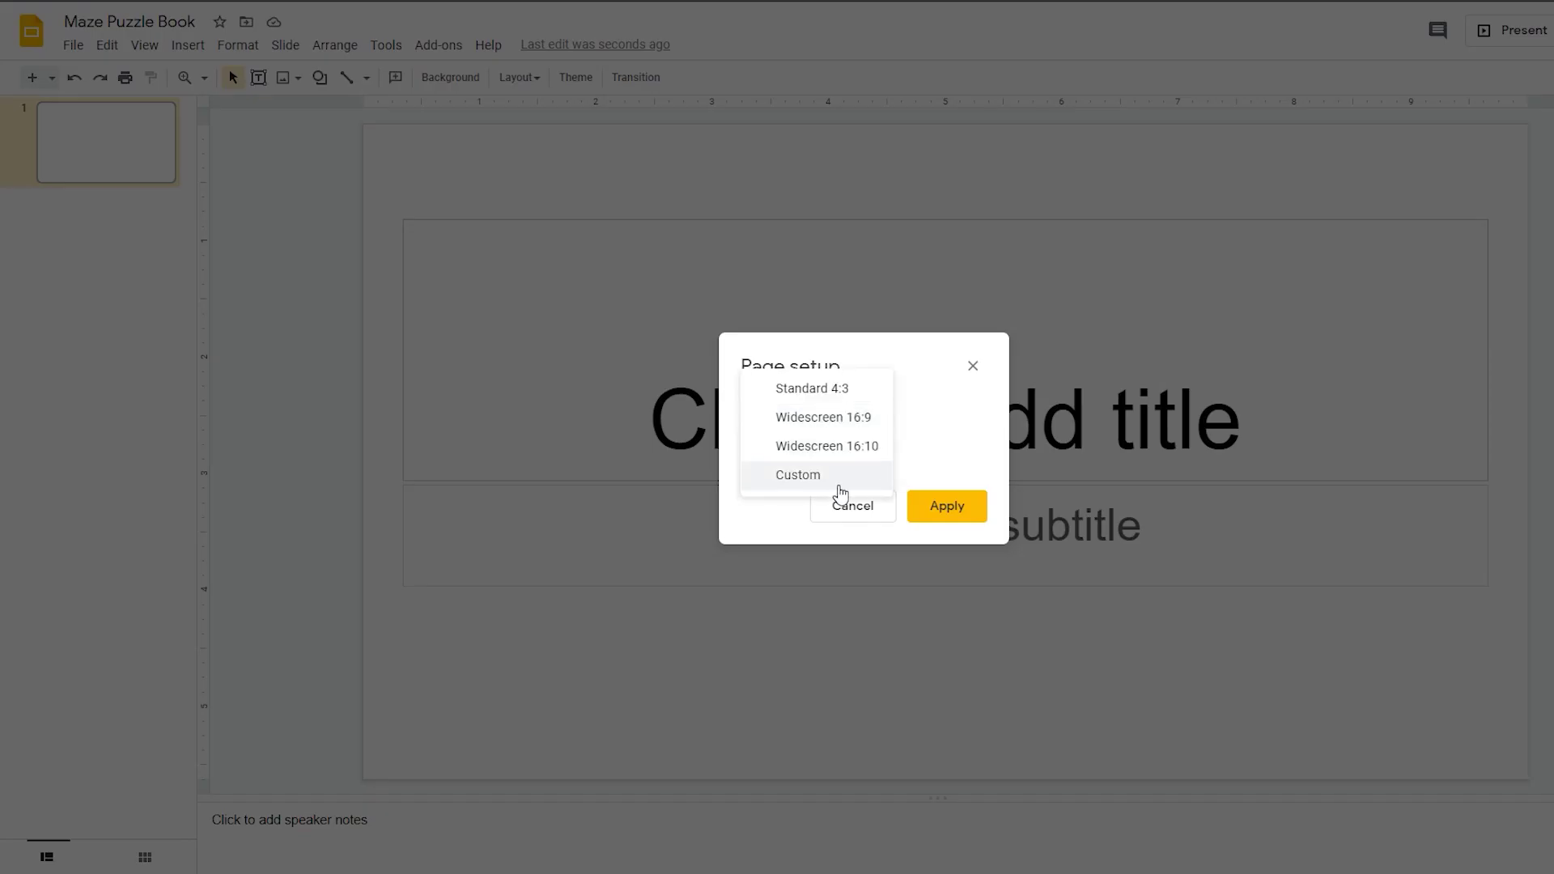
left_click(835, 476)
left_click(777, 465)
double_click(777, 464)
type("8.5")
key("Tab")
type("11")
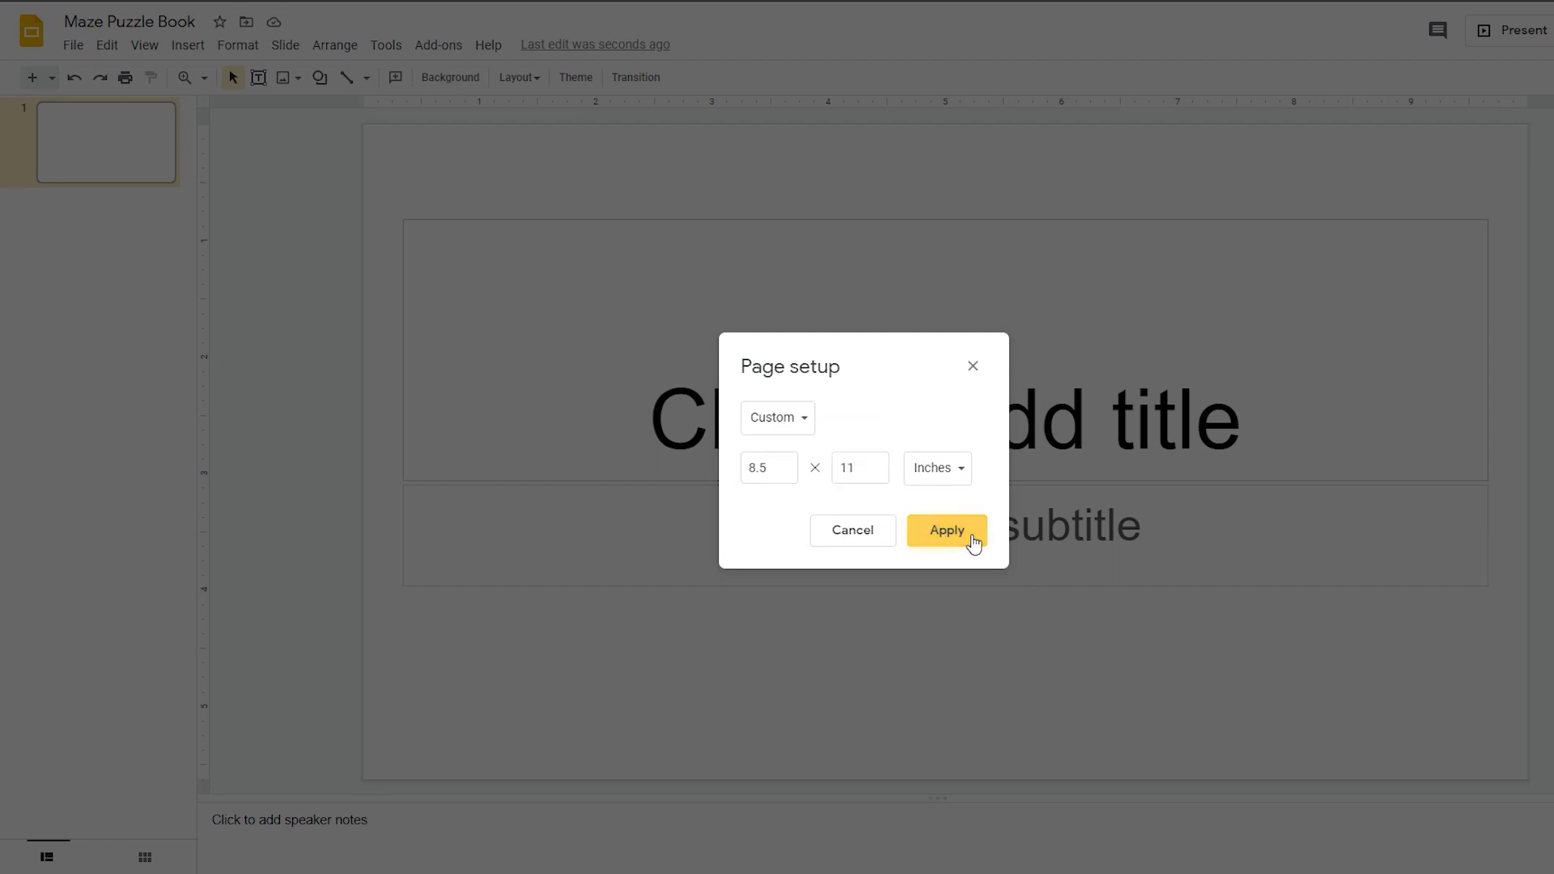
left_click(971, 537)
left_click_drag(1246, 185, 624, 631)
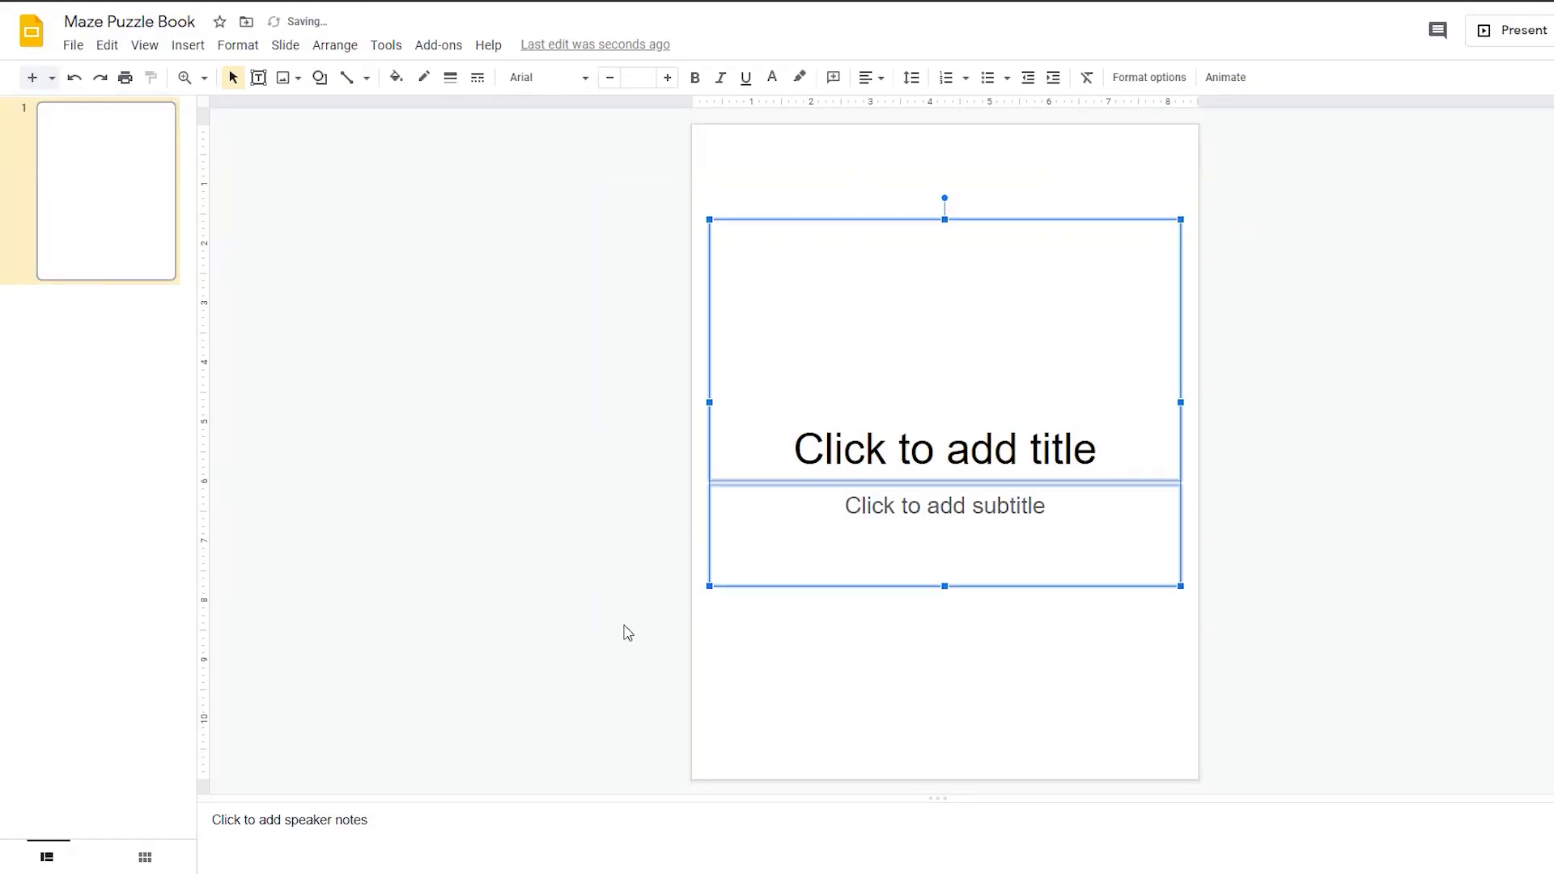
key("Delete")
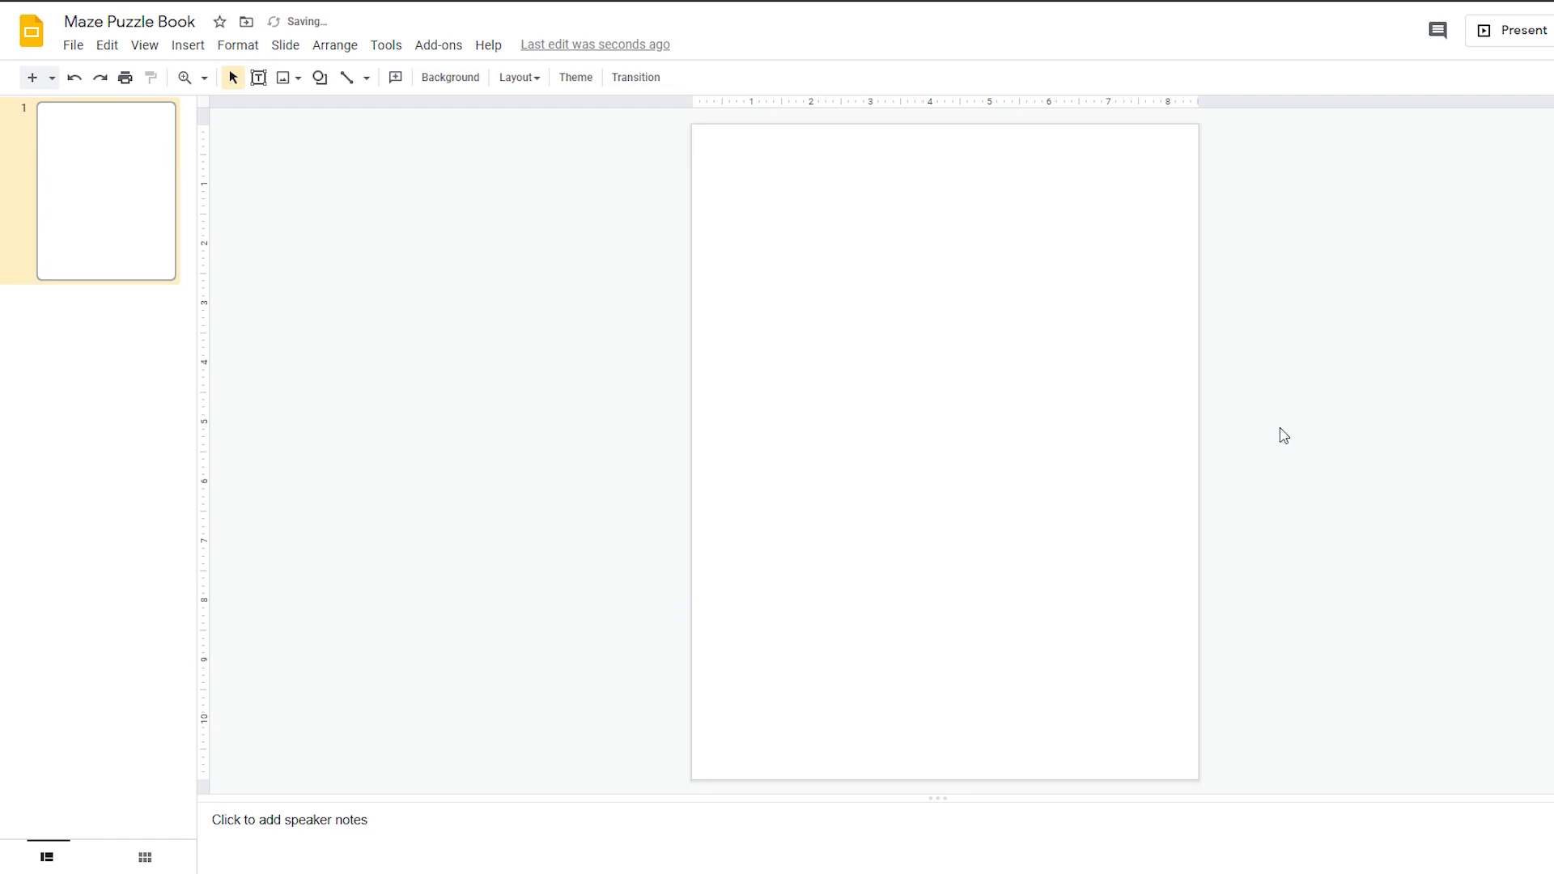
Insert the downloaded maze image on the page, scale it down, and center it with space above for a title
left_click_drag(274, 836, 857, 469)
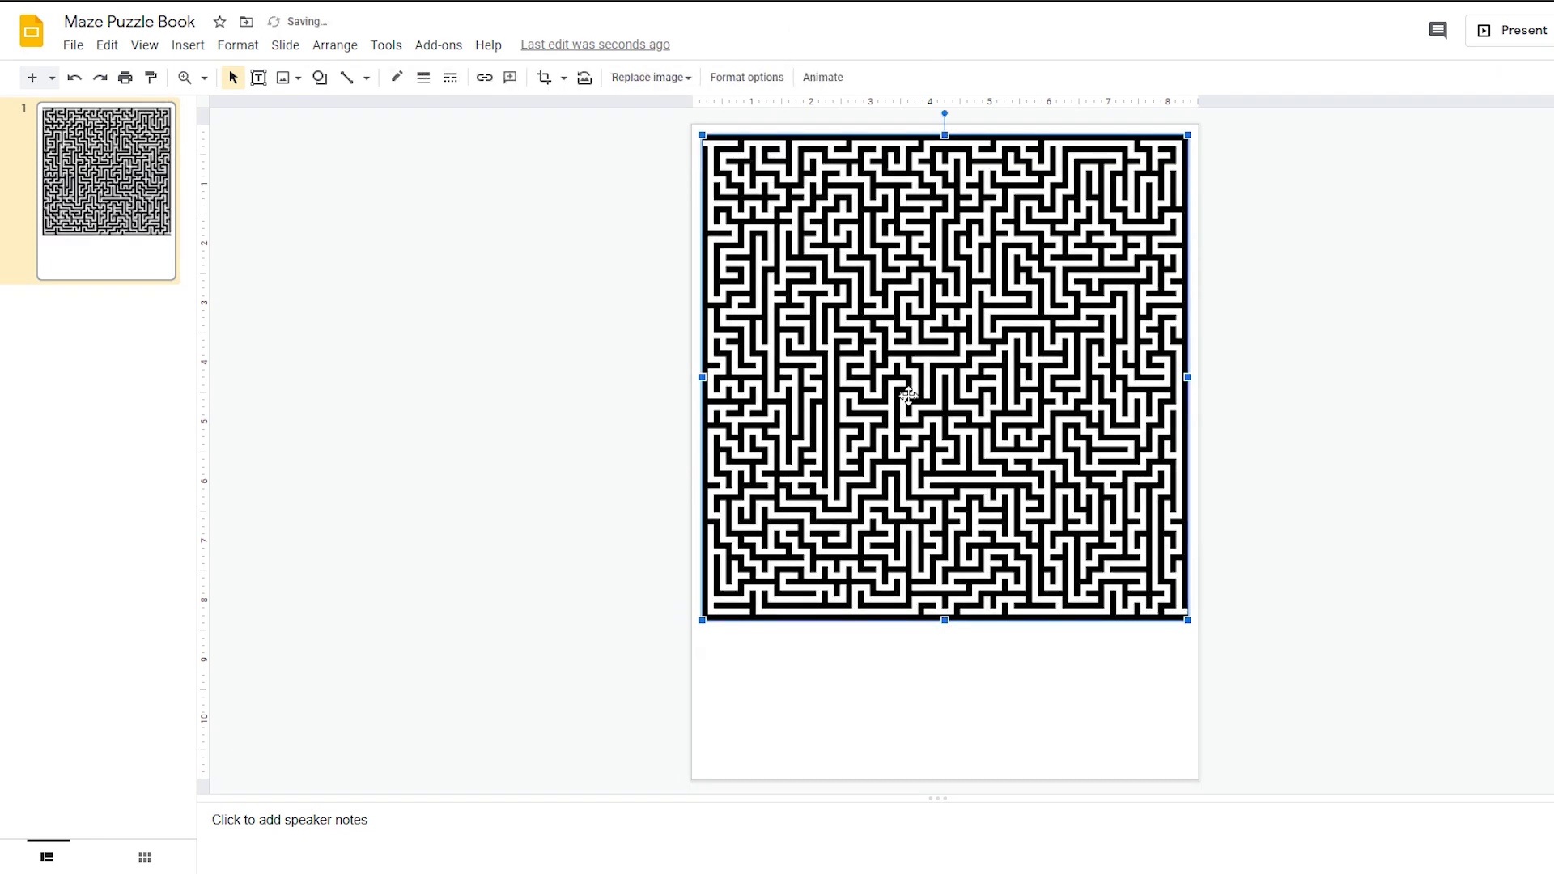
left_click_drag(917, 407, 917, 504)
left_click(1251, 419)
left_click(1183, 249)
left_click_drag(1187, 232, 1104, 313)
left_click_drag(955, 477, 994, 450)
left_click(1251, 406)
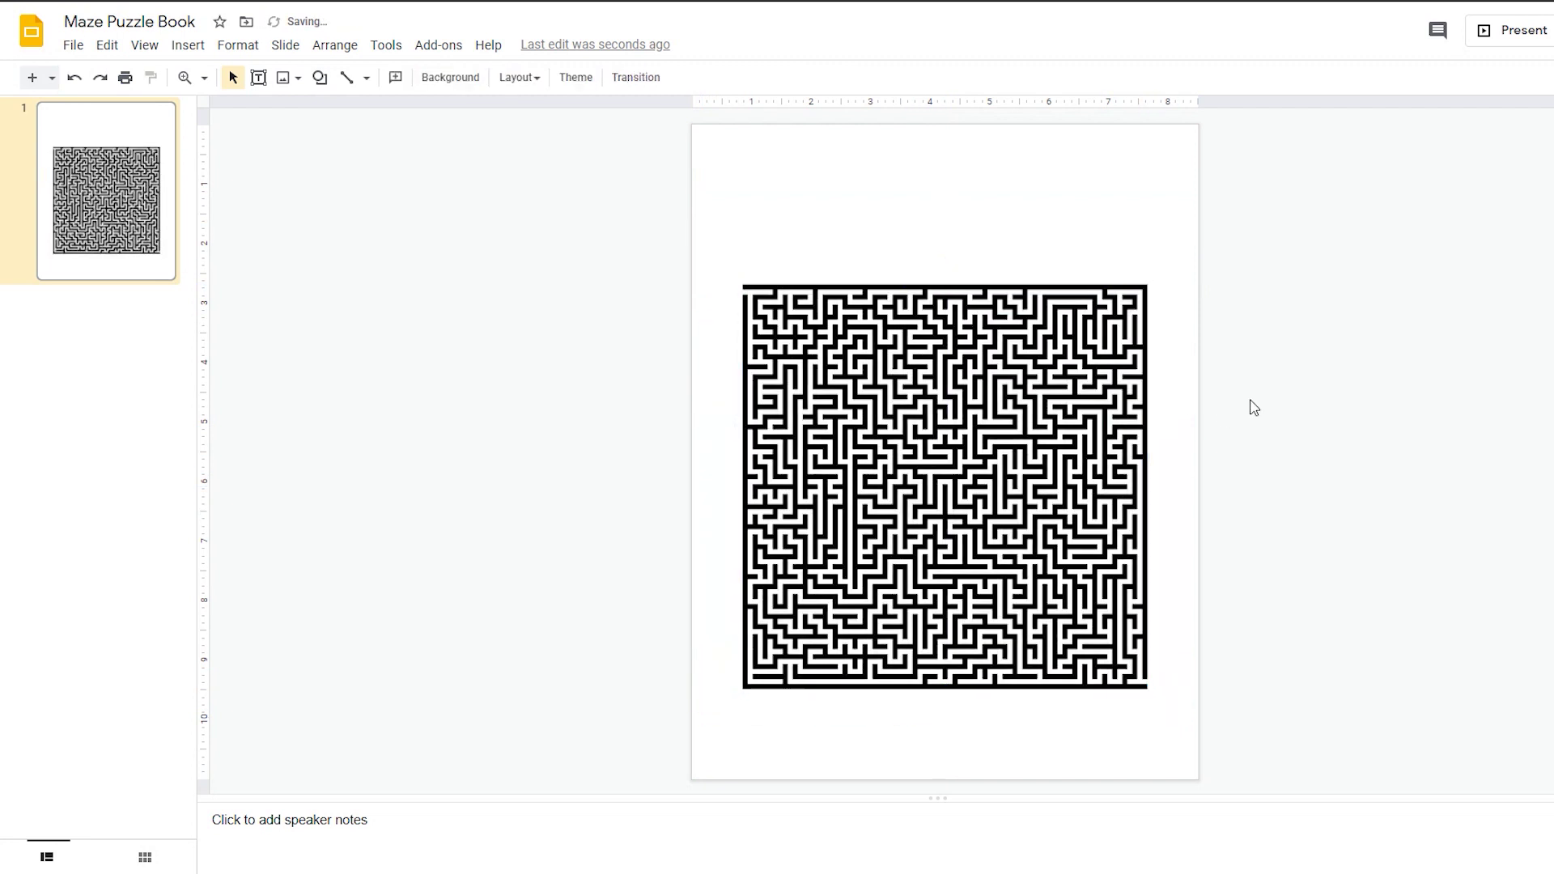
Add a text box above the maze containing the title "Maze #1"
left_click(258, 77)
left_click_drag(820, 191, 1063, 252)
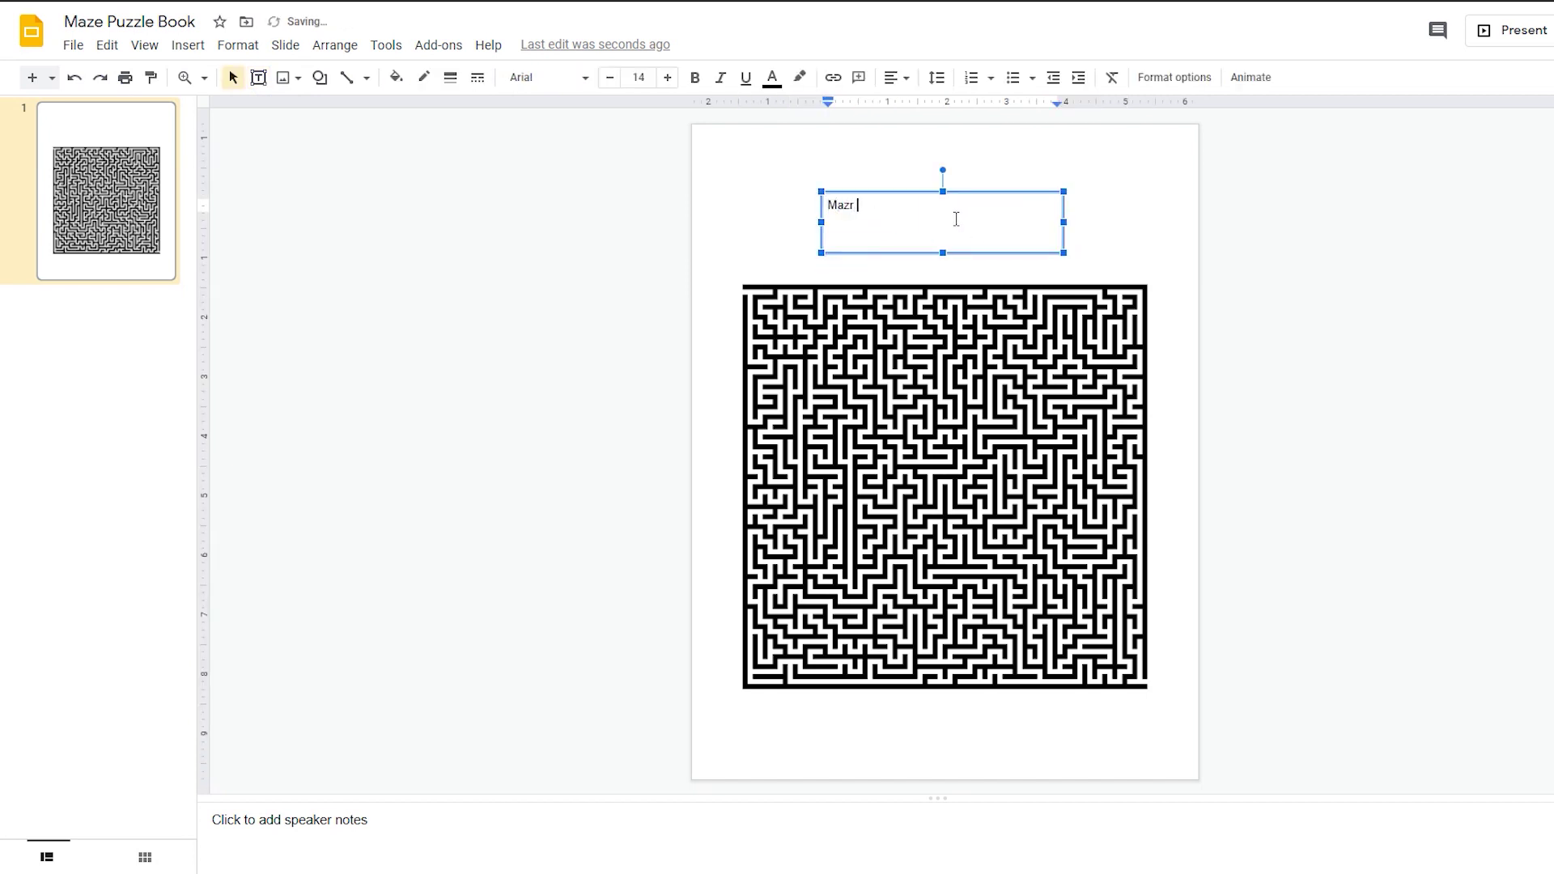
type("Maze #1")
Format the "Maze #1" title as bold, size 30, and center-aligned
key("ctrl+a")
left_click(694, 77)
left_click(638, 77)
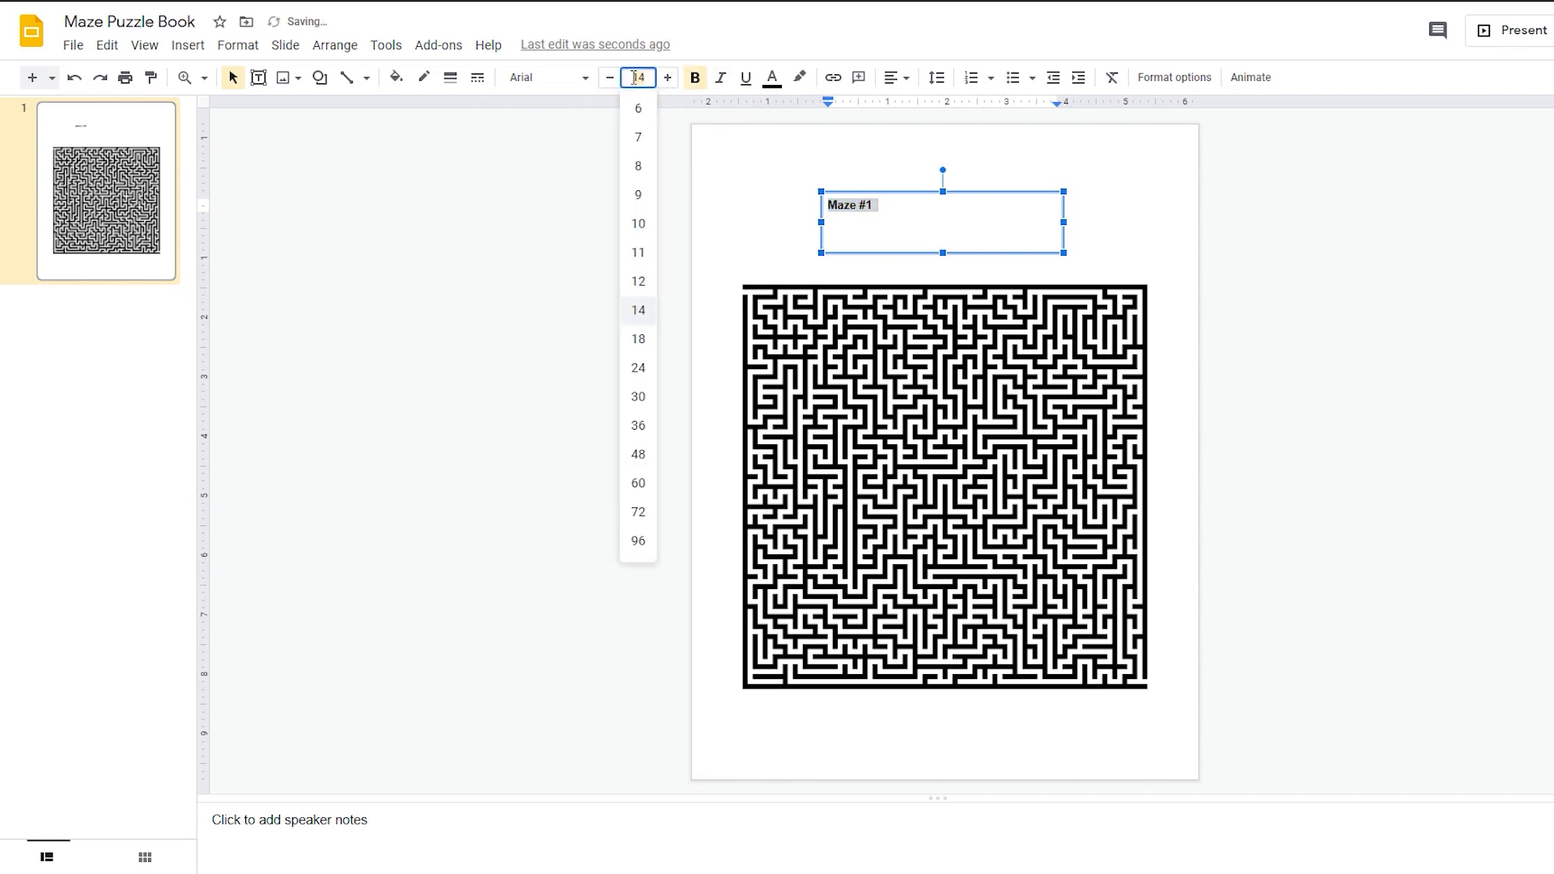
type("30")
key("Return")
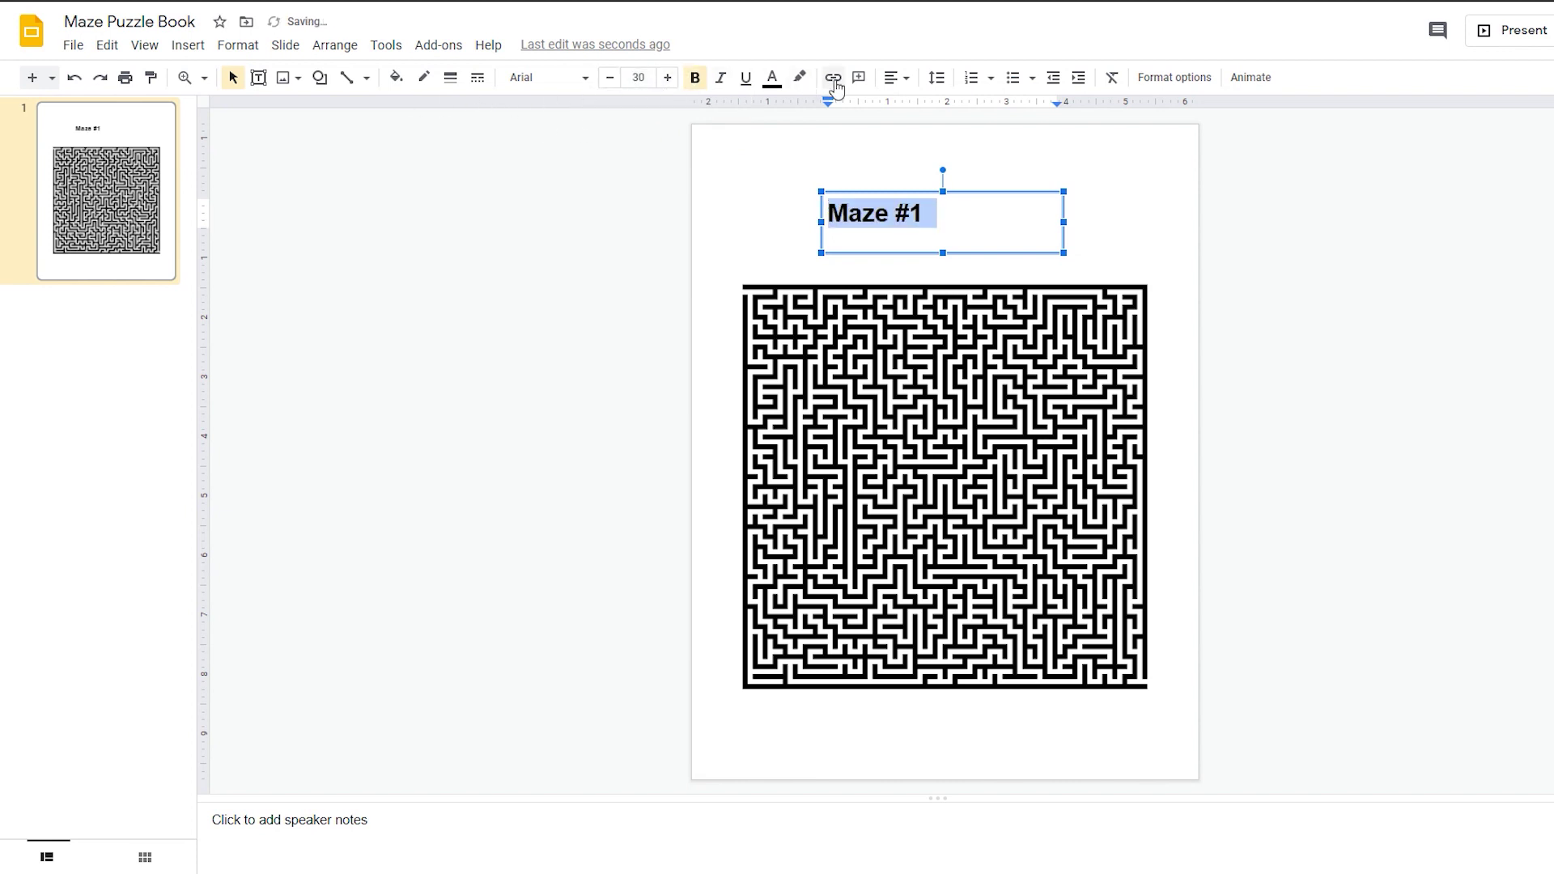
left_click(893, 77)
left_click(934, 113)
left_click(1228, 239)
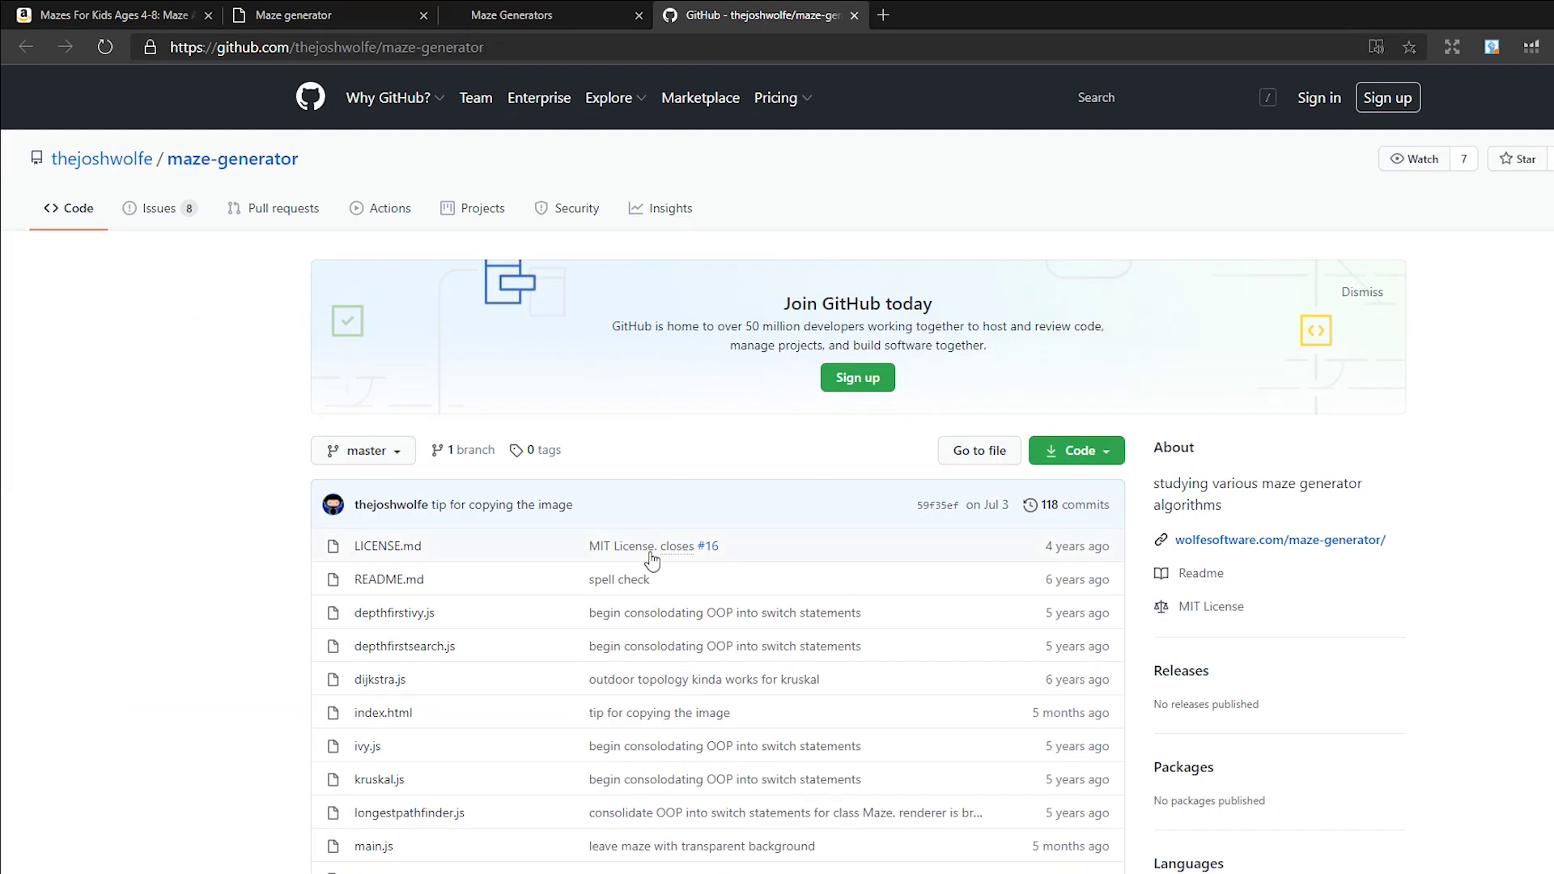
Check the MIT License and README of the maze-generator repository on GitHub, and open its live demo
left_click(639, 15)
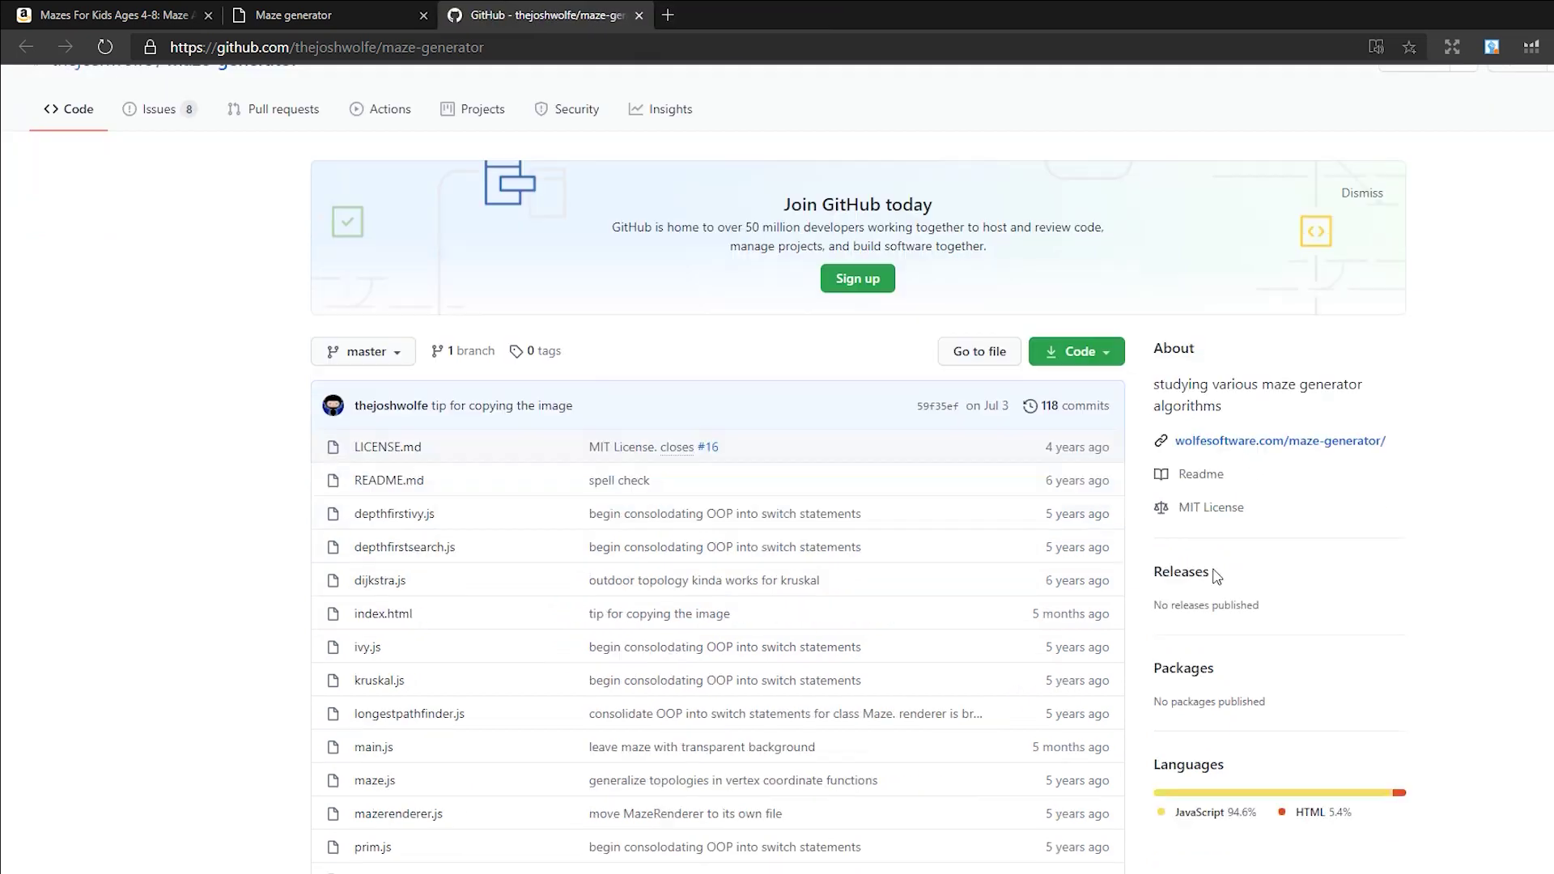
left_click_drag(1282, 612, 1174, 609)
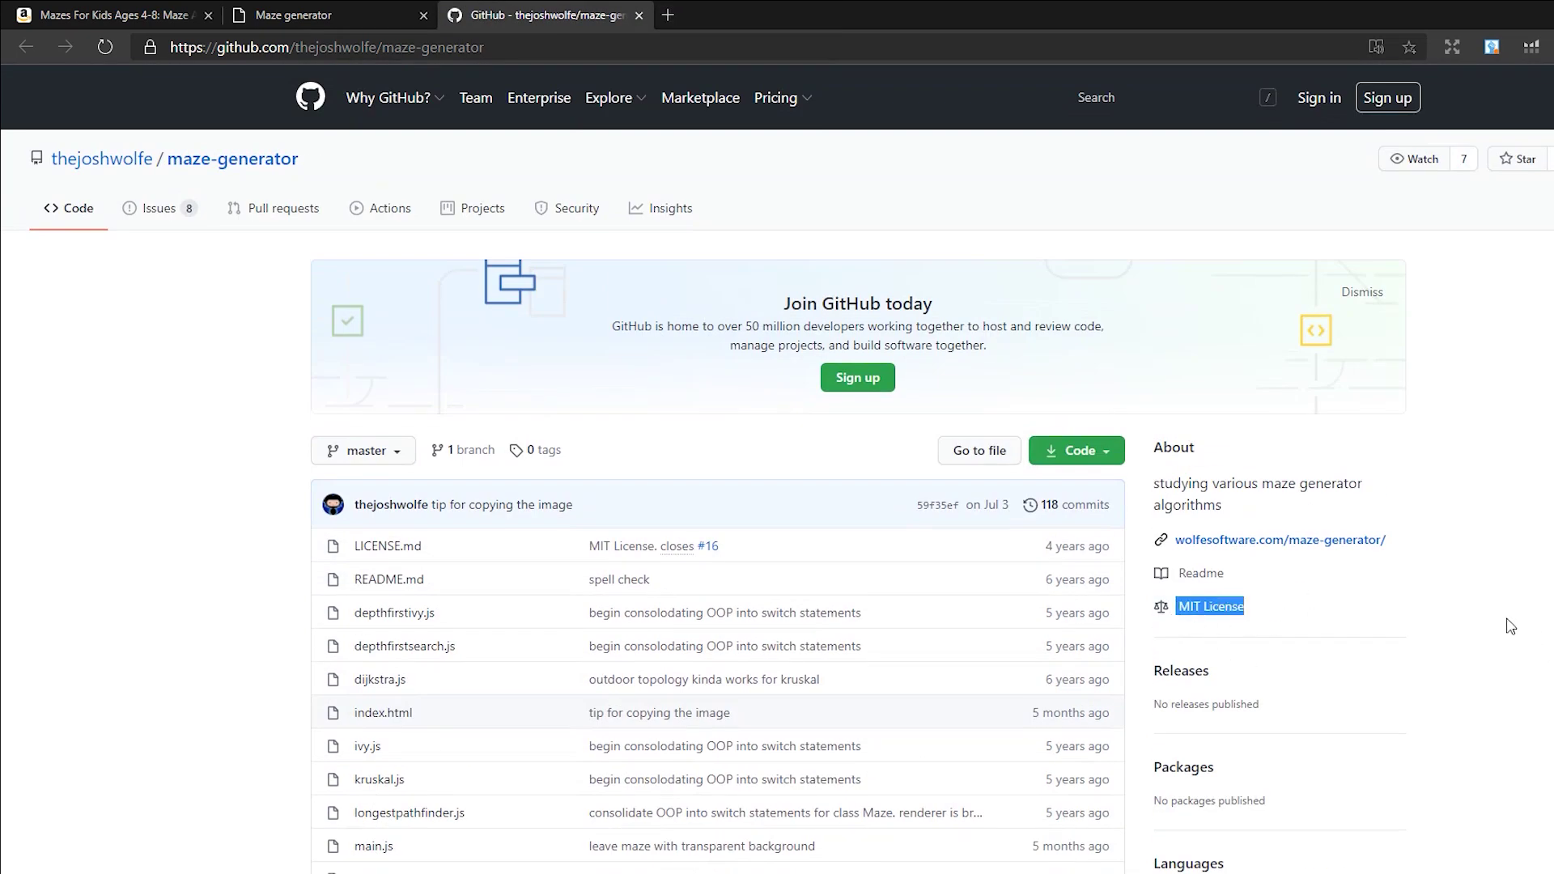
scroll(704, 665, "down", 2)
scroll(704, 665, "down", 9)
left_click_drag(583, 236, 329, 222)
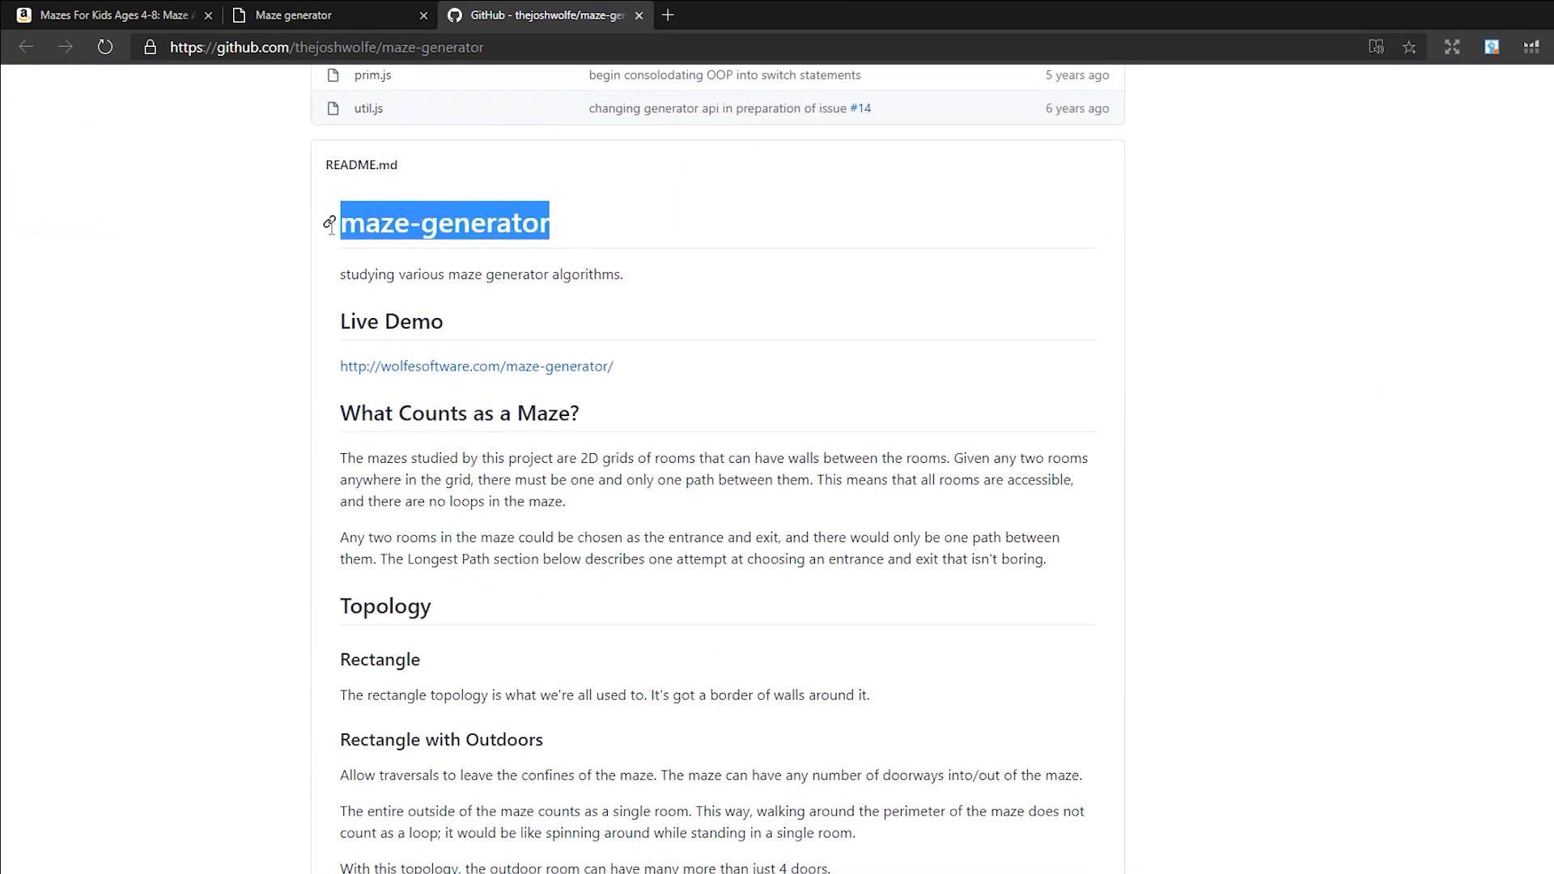
left_click(485, 366)
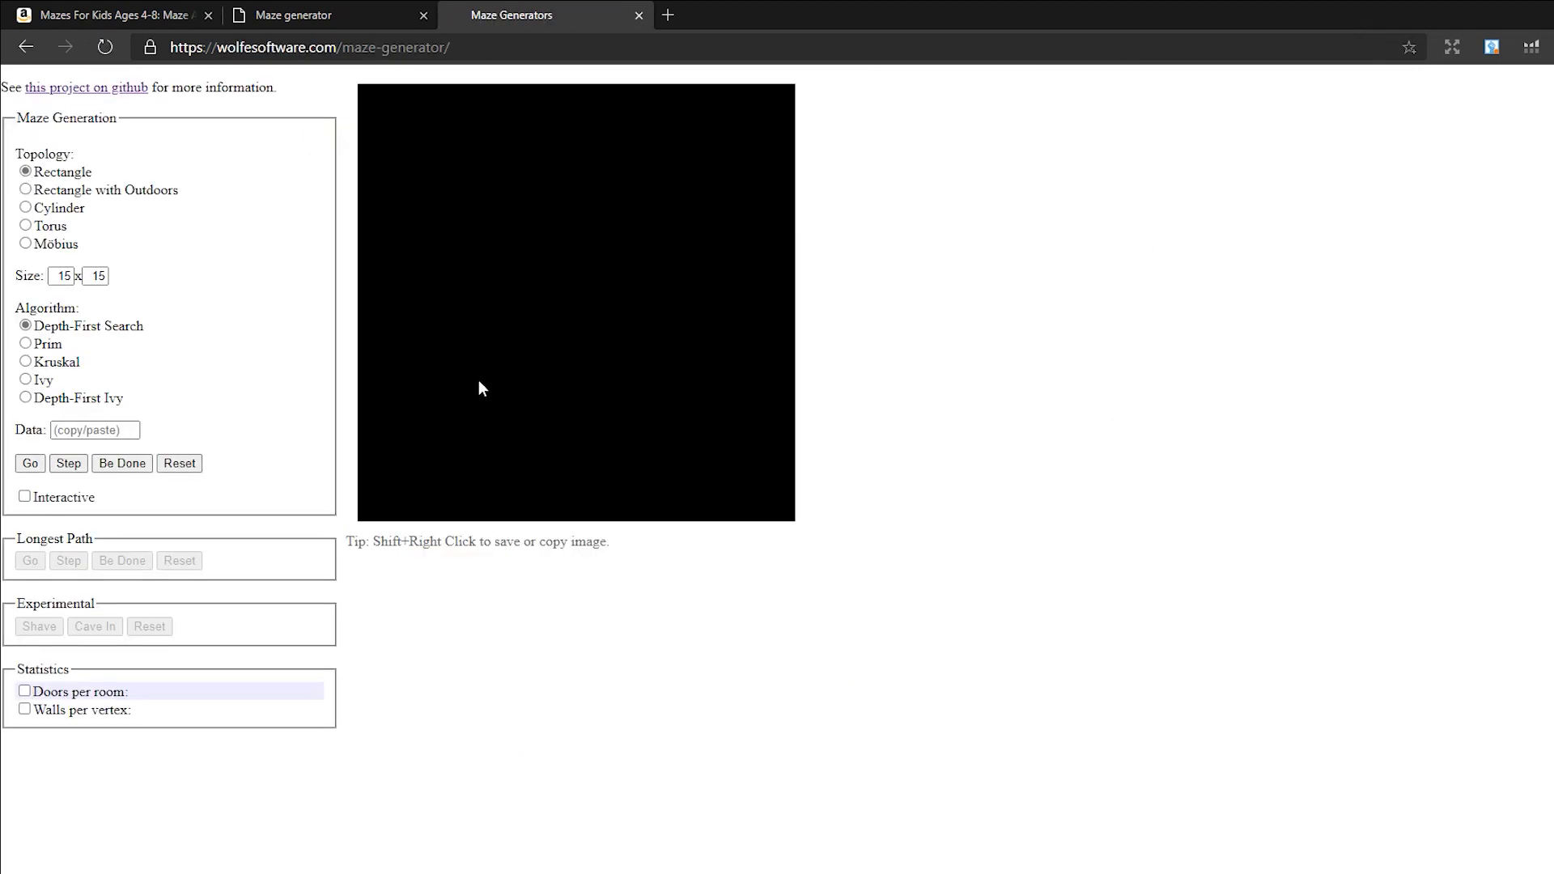
Choose the Rectangle with Outdoors topology, set the maze size to 20 by 20, and start generating
left_click(52, 198)
double_click(62, 276)
type("20")
key("Tab")
type("20")
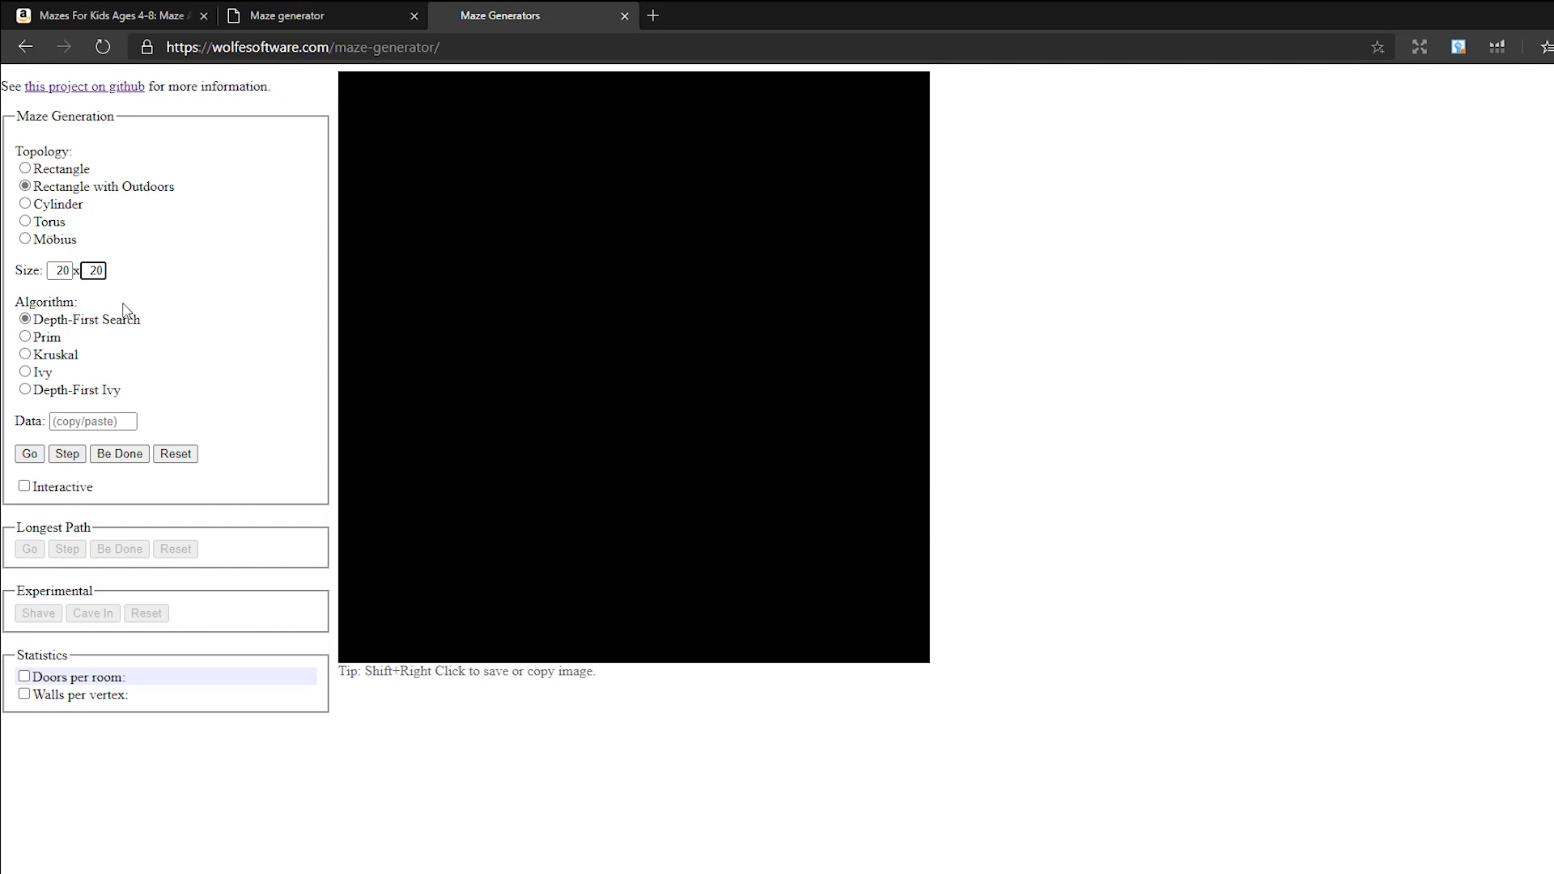
left_click(25, 457)
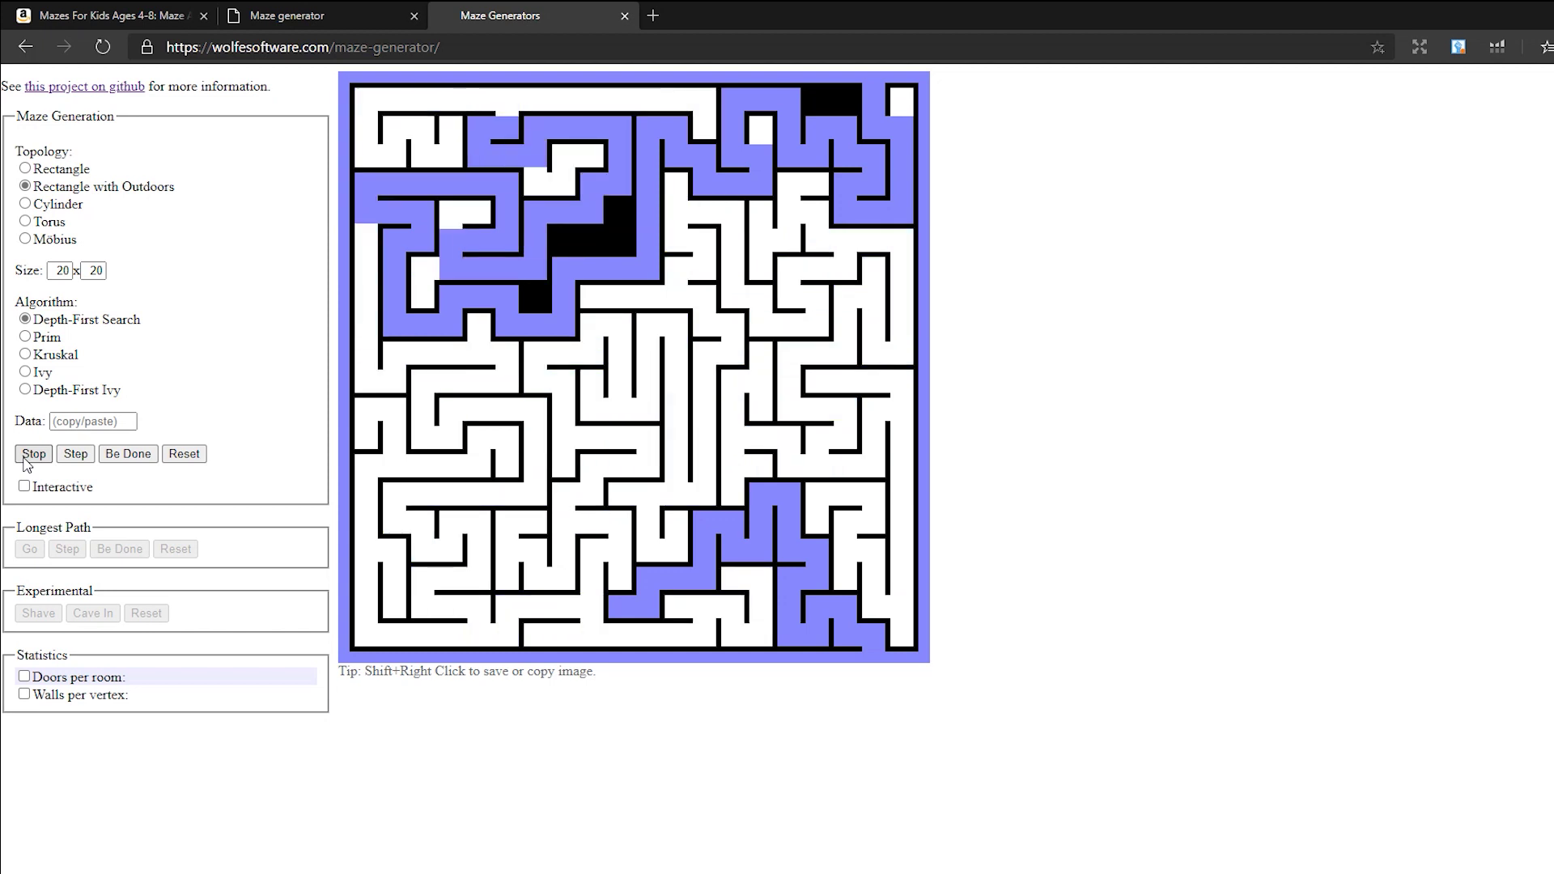
Complete the maze generation instantly and regenerate it several times to get a different layout
left_click(136, 452)
left_click(136, 451)
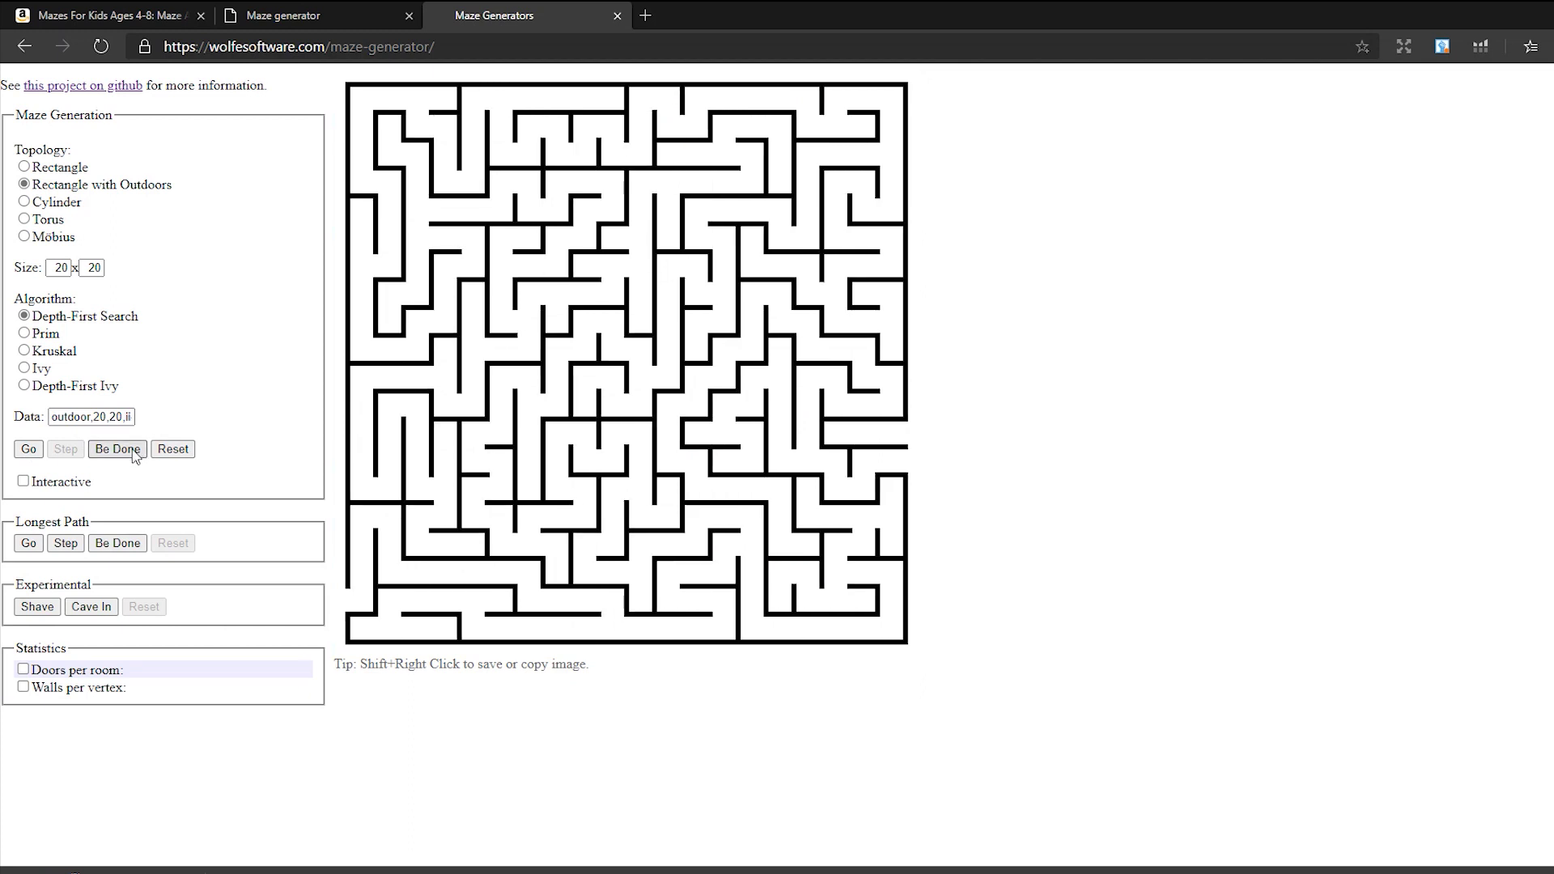
left_click(136, 452)
left_click(136, 452)
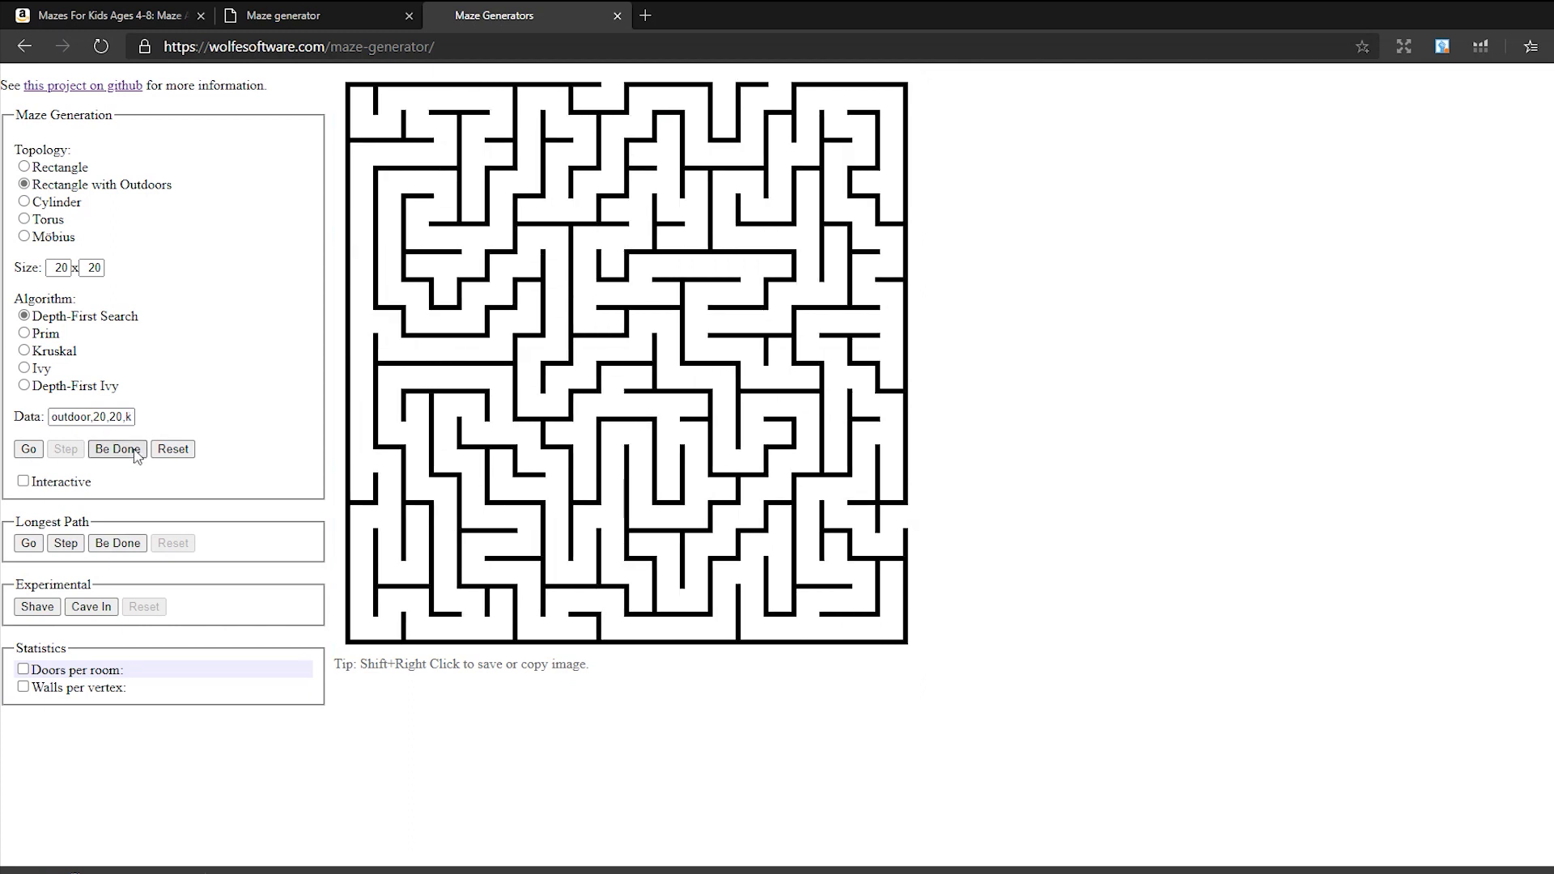
left_click(136, 451)
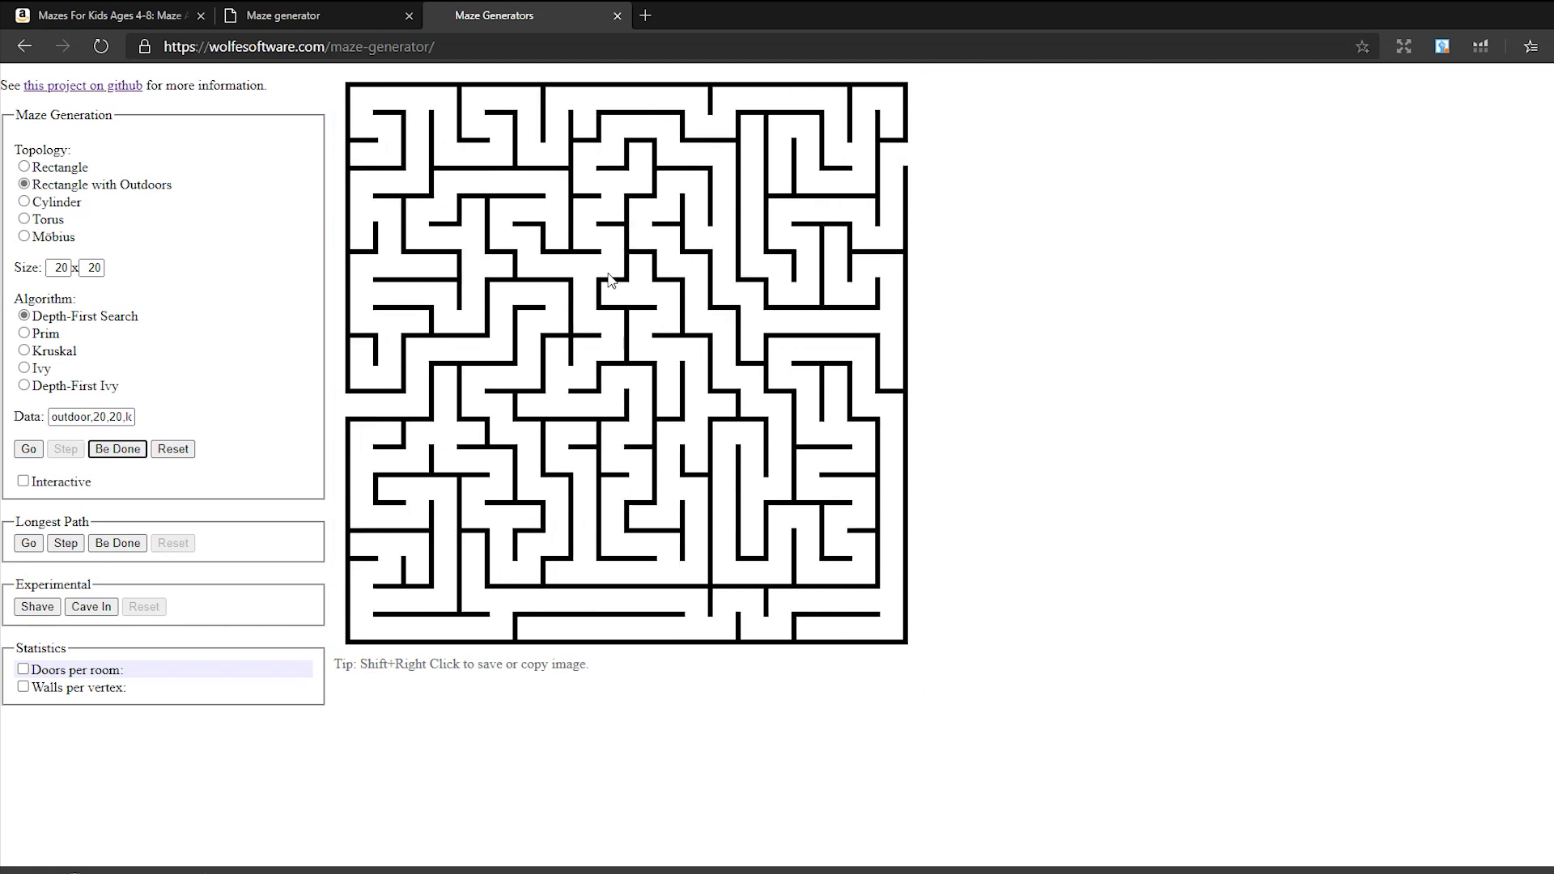
left_click(142, 450)
Save the generated 20 by 20 maze as an image
right_click(539, 315, "shift")
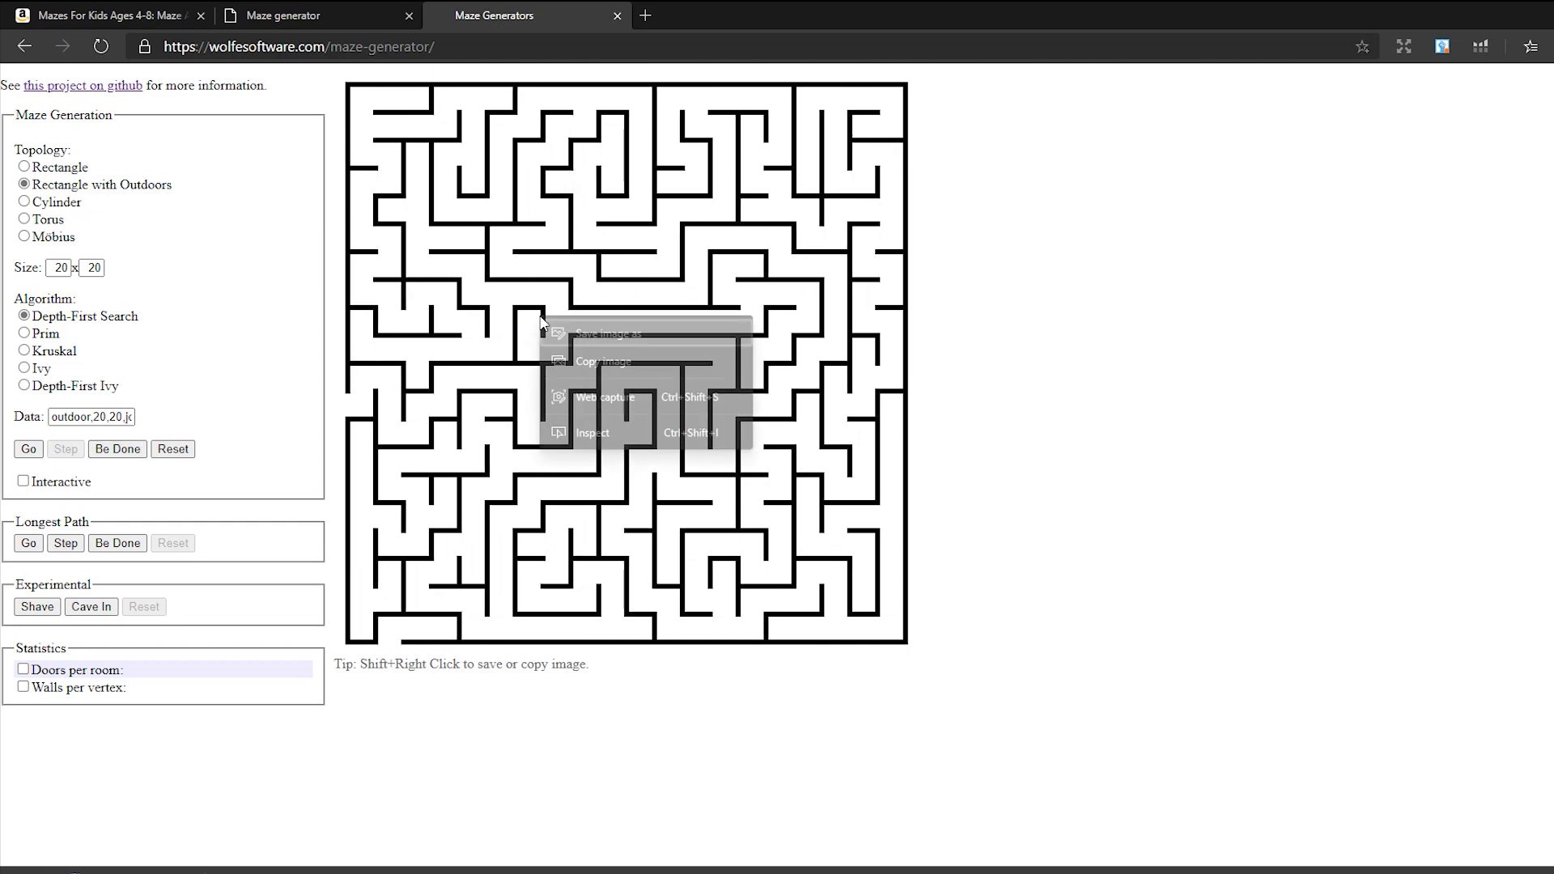
left_click(1074, 309)
right_click(613, 271, "shift")
left_click(643, 293)
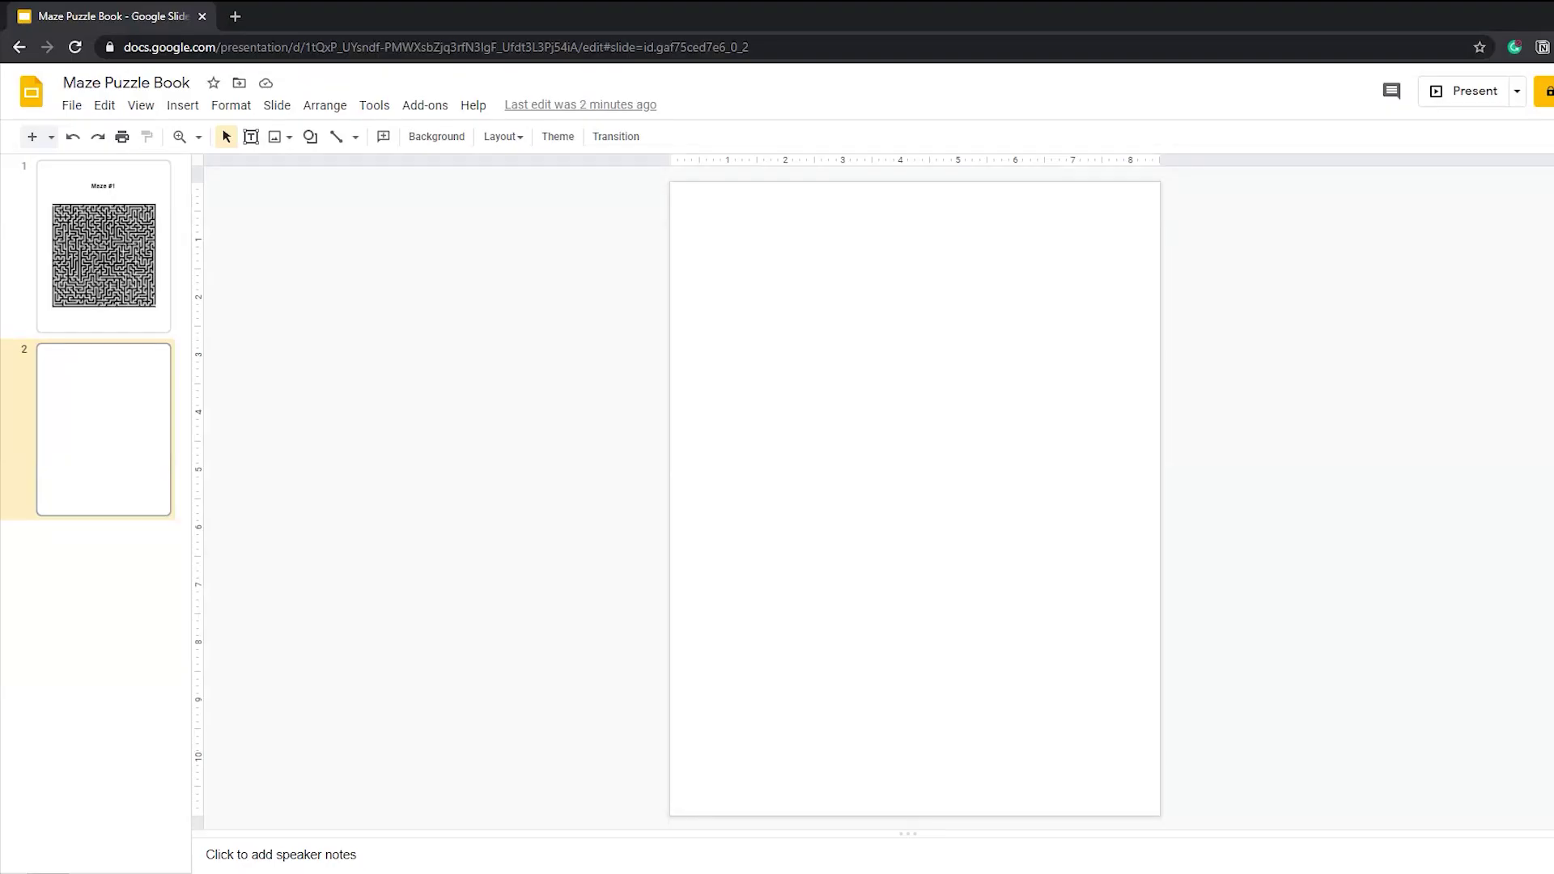
In Google Slides, insert the saved maze image on the second slide and center it below the title space
left_click_drag(454, 590, 930, 414)
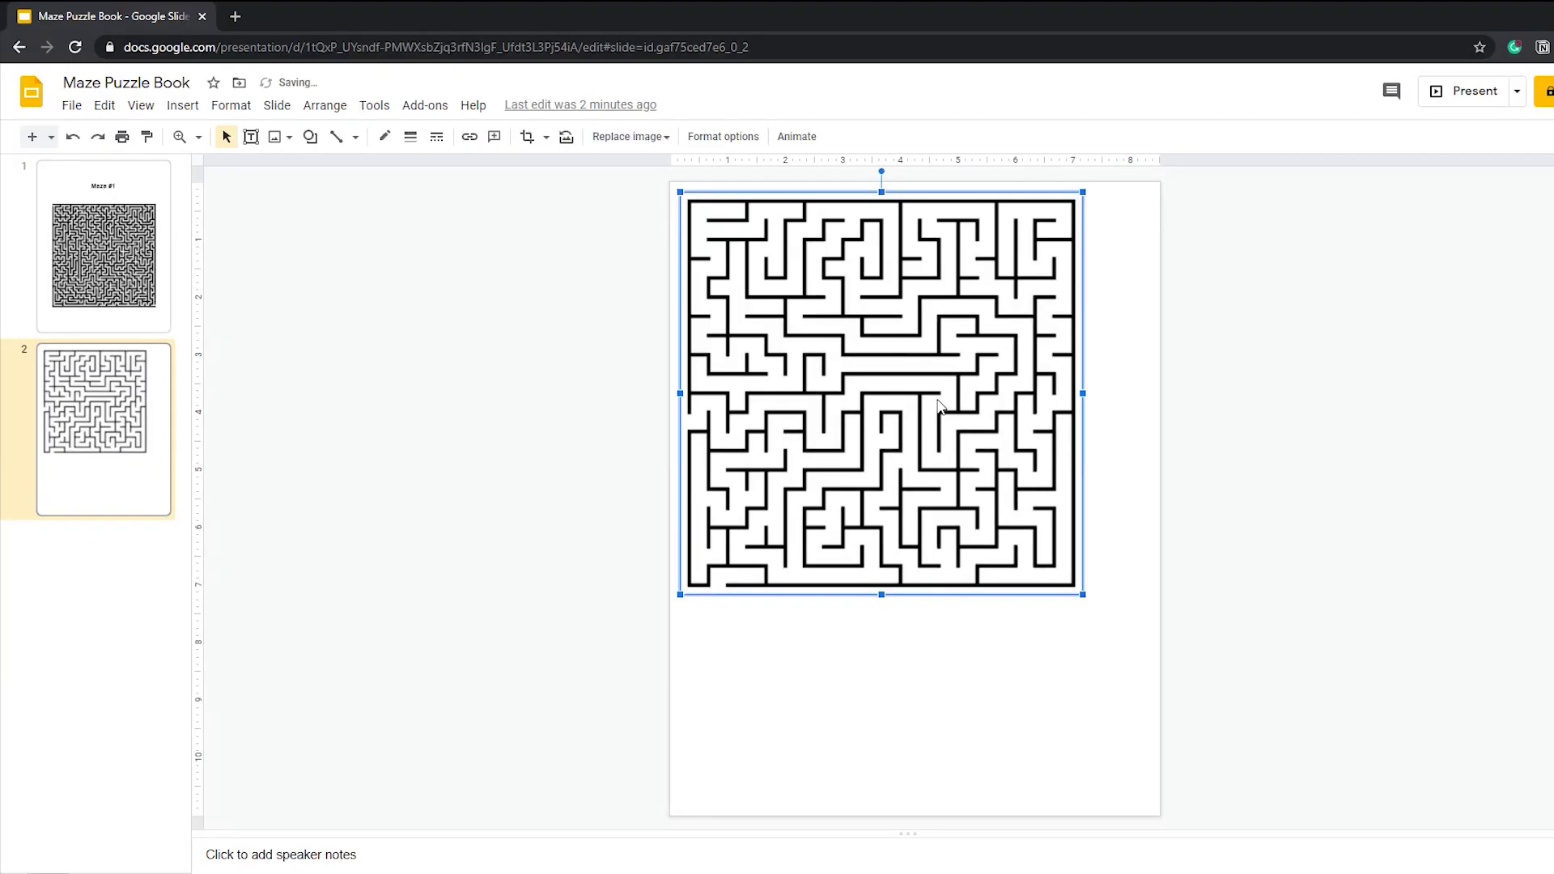
left_click_drag(897, 346, 994, 505)
left_click(1243, 484)
left_click(1140, 486)
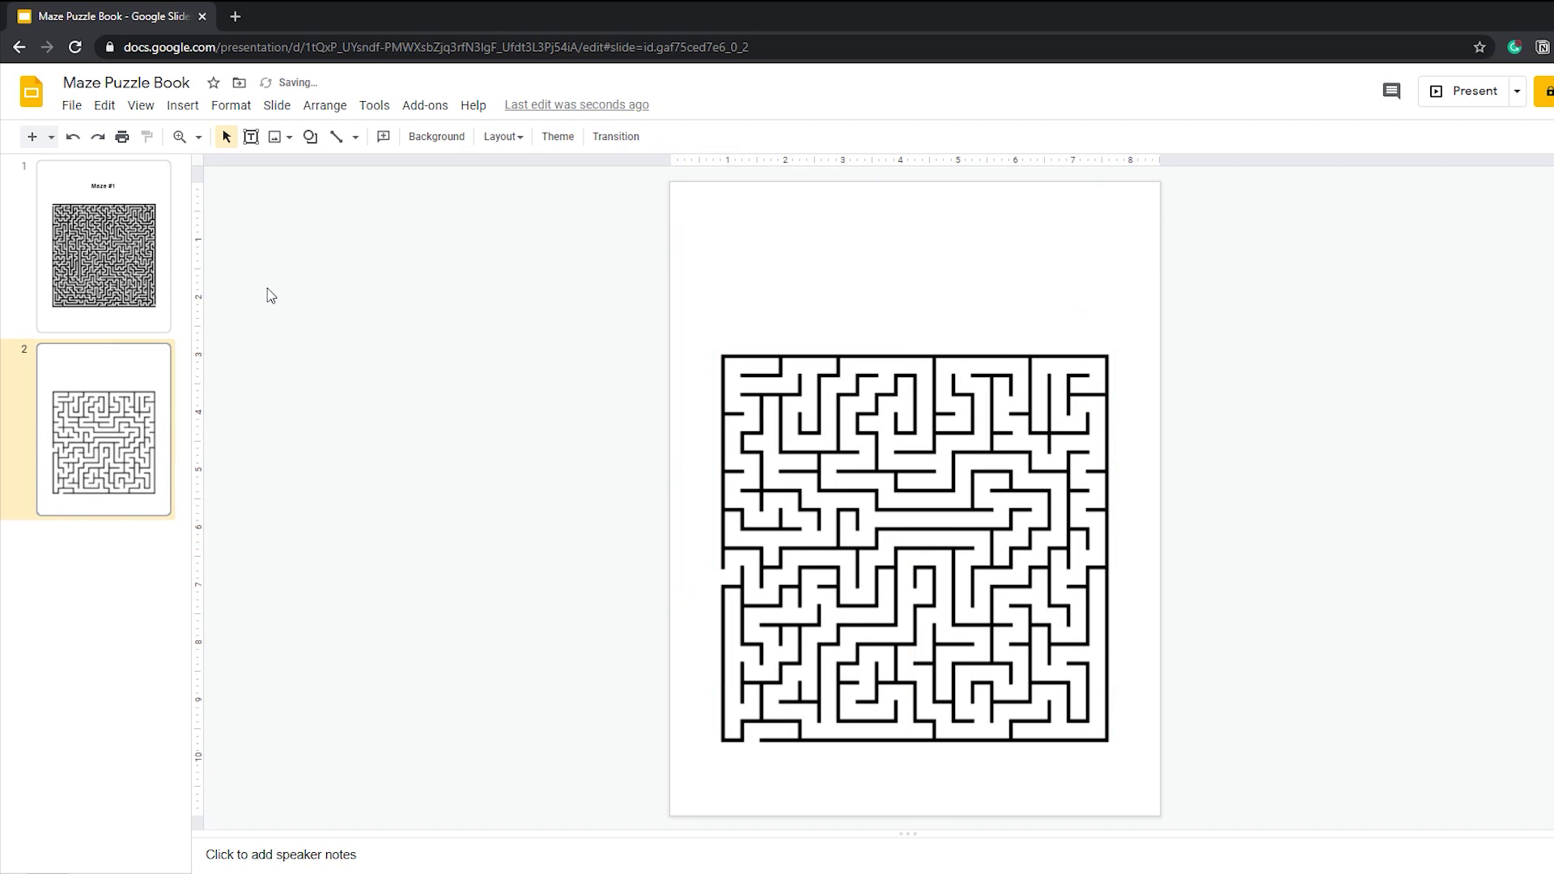
Copy the "Maze #1" title from the first slide onto the second slide
key("Page_Up")
left_click(897, 253)
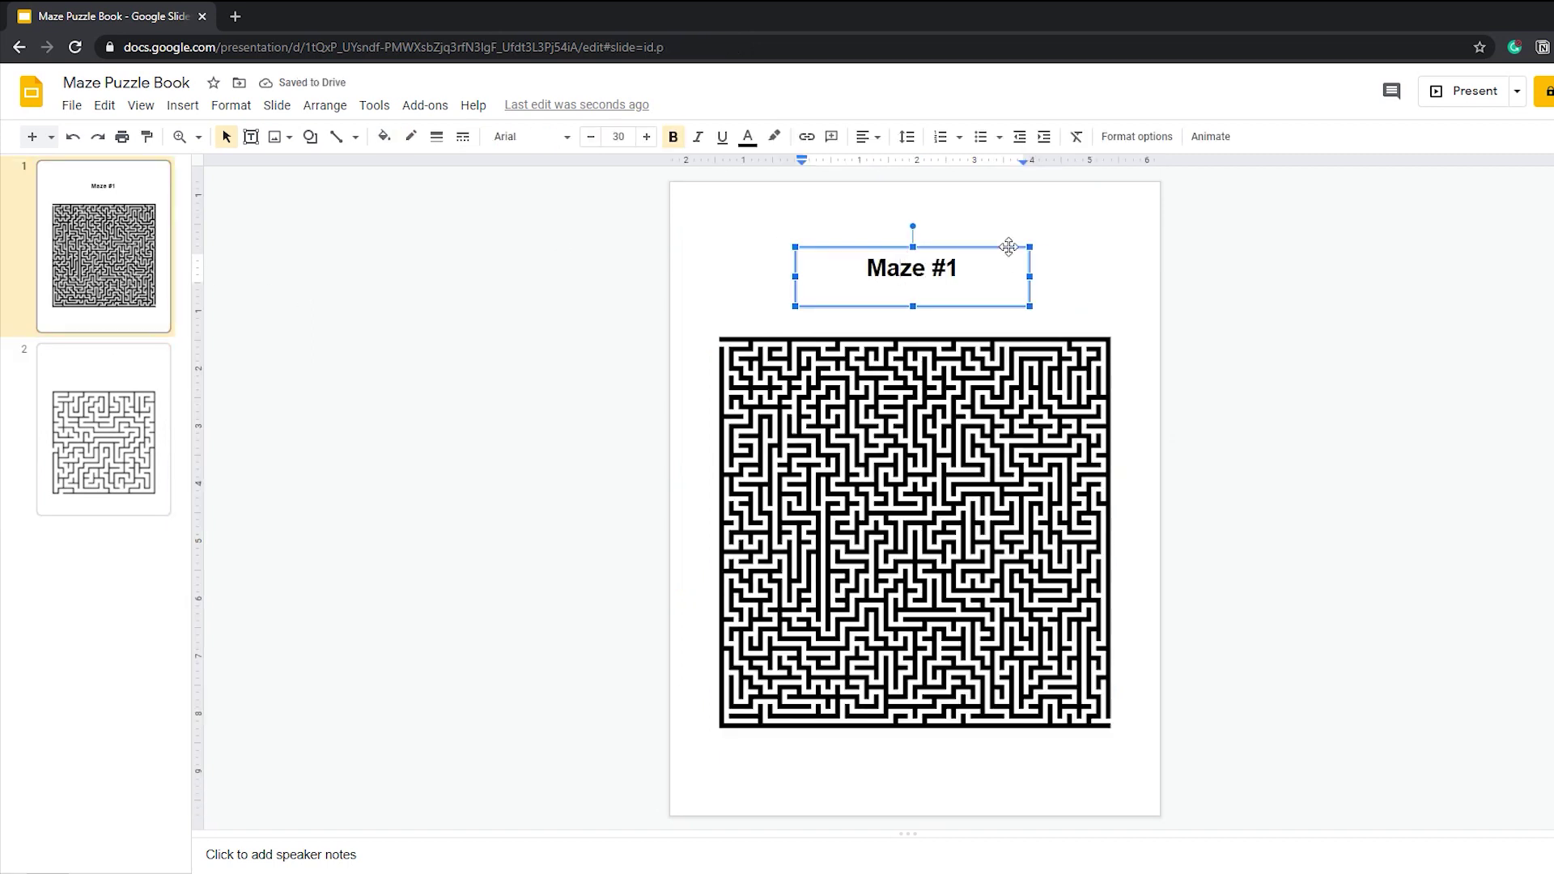
key("ctrl+c")
left_click(88, 408)
key("ctrl+v")
Change the second slide's title to "Maze #2"
left_click(952, 267)
left_click(962, 266)
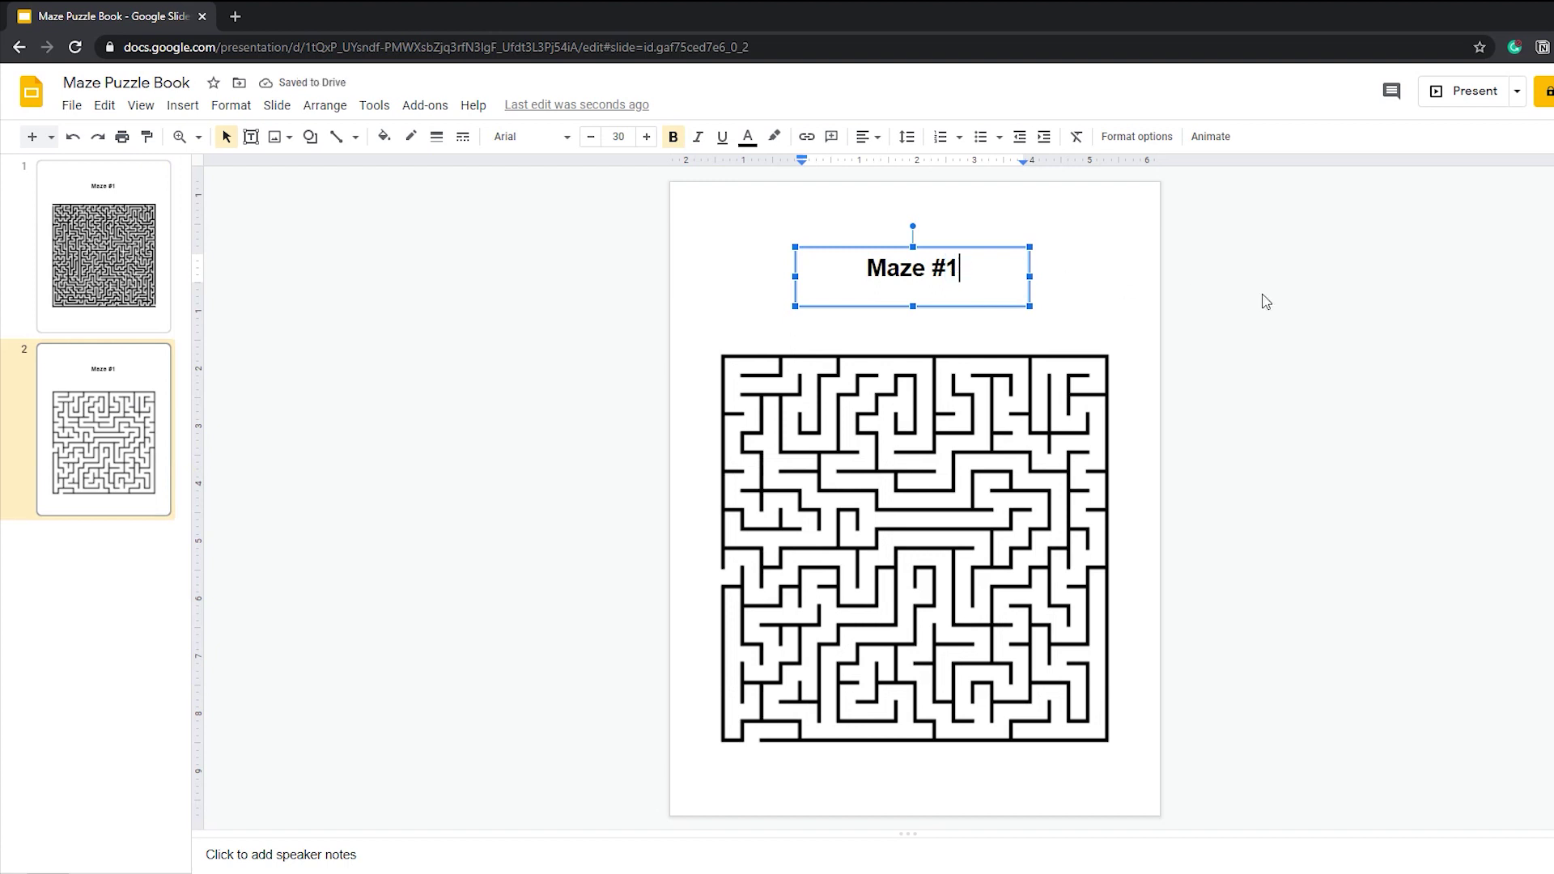
type("2")
key("BackSpace")
key("BackSpace")
type("2")
left_click(1265, 301)
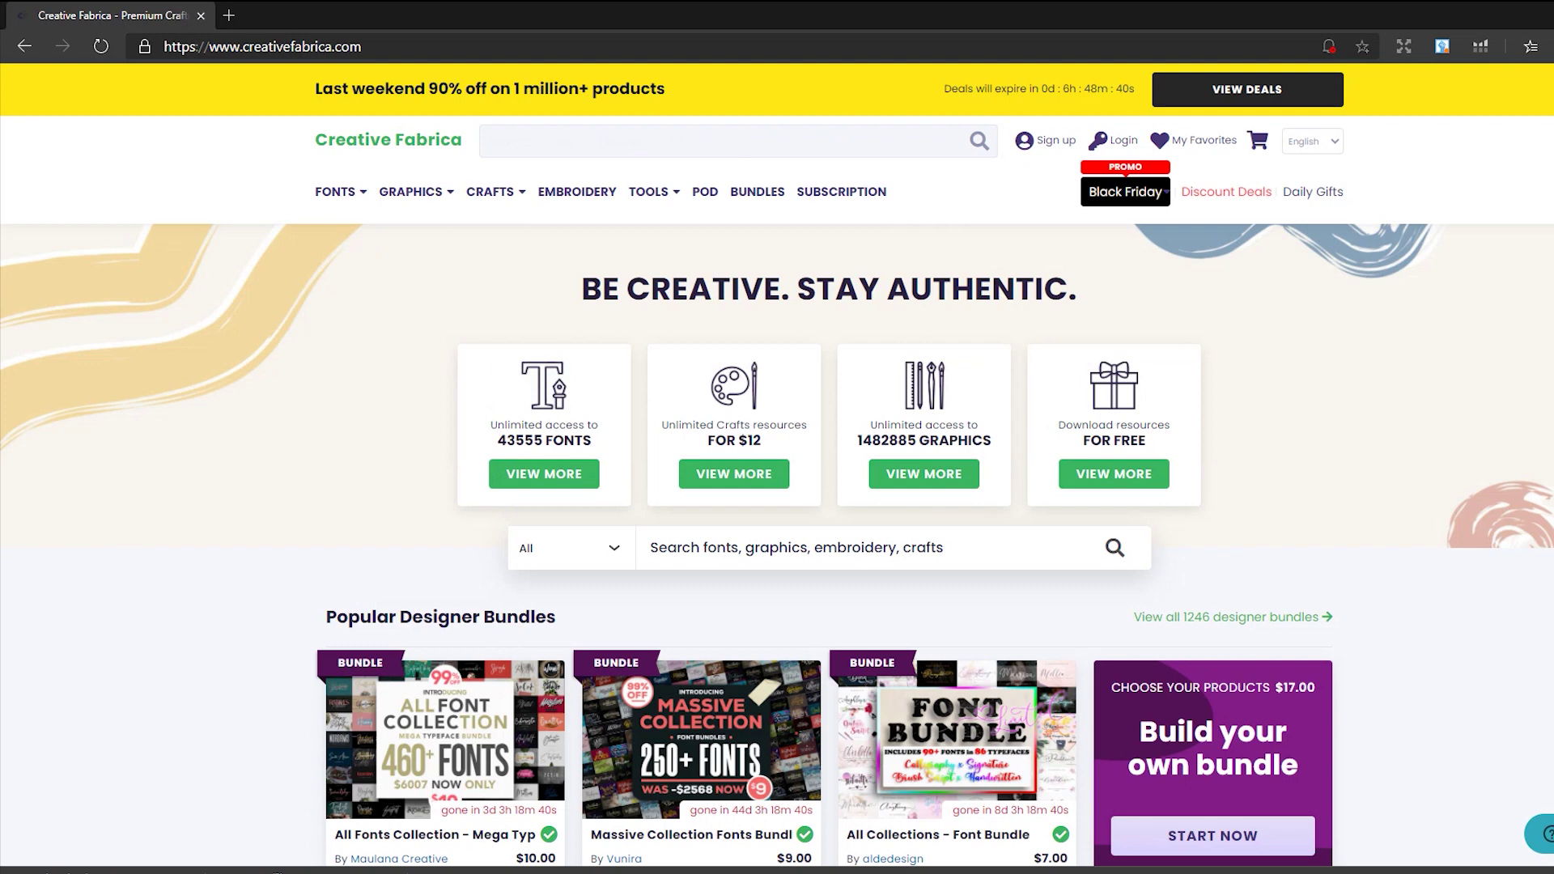
key("ctrl+l")
key("Return")
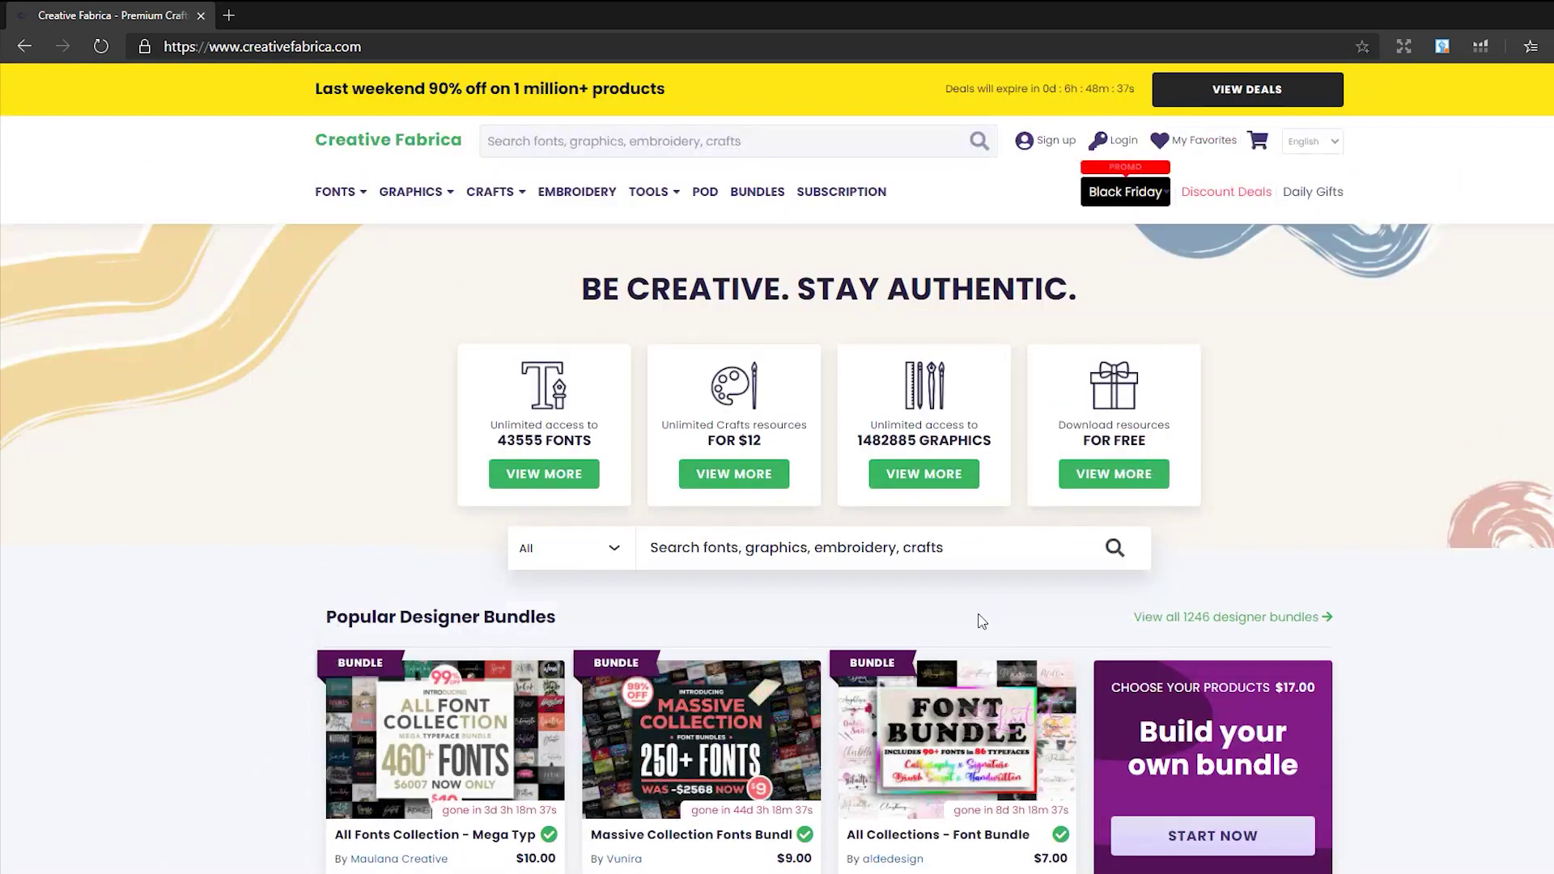
left_click(598, 136)
type("maze")
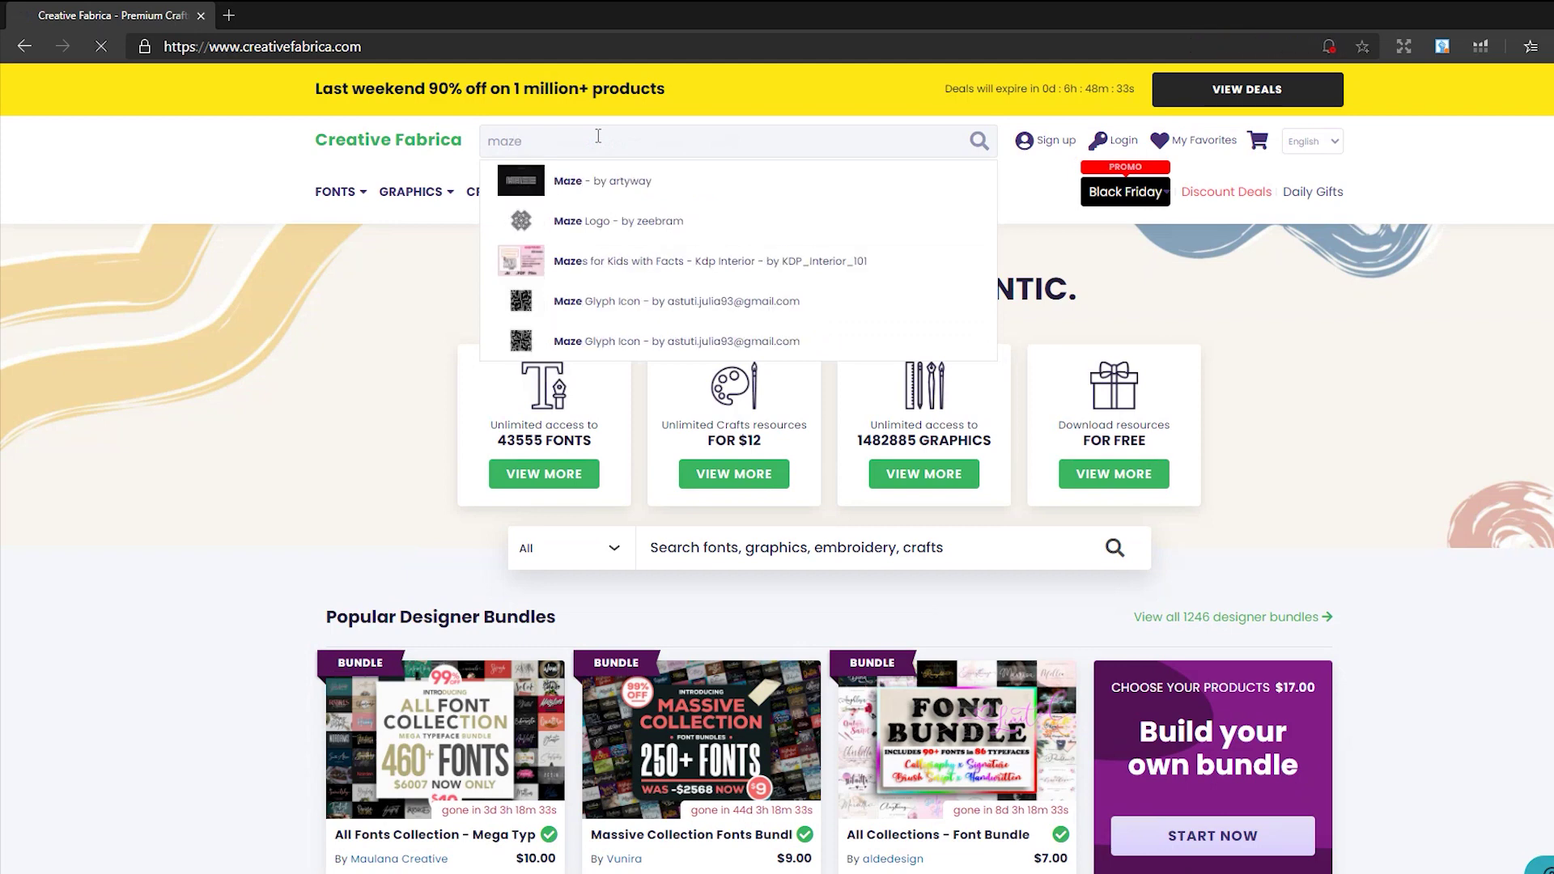
key("Return")
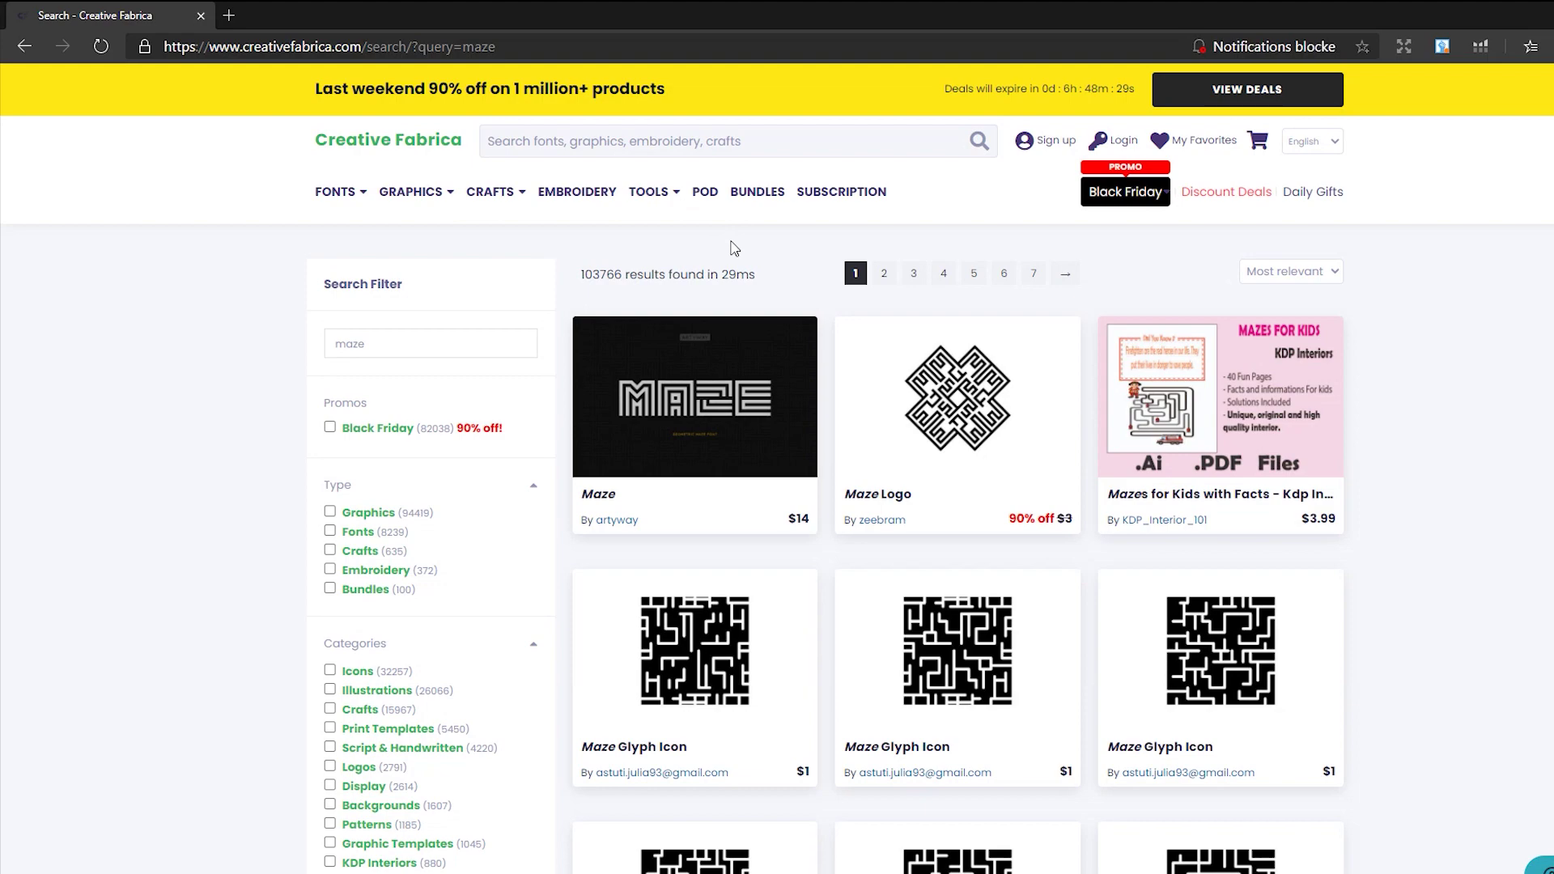
Browse the maze search results, look at a Mazes Unicorn for Kids product page, and return to the results
scroll(733, 249, "down", 5)
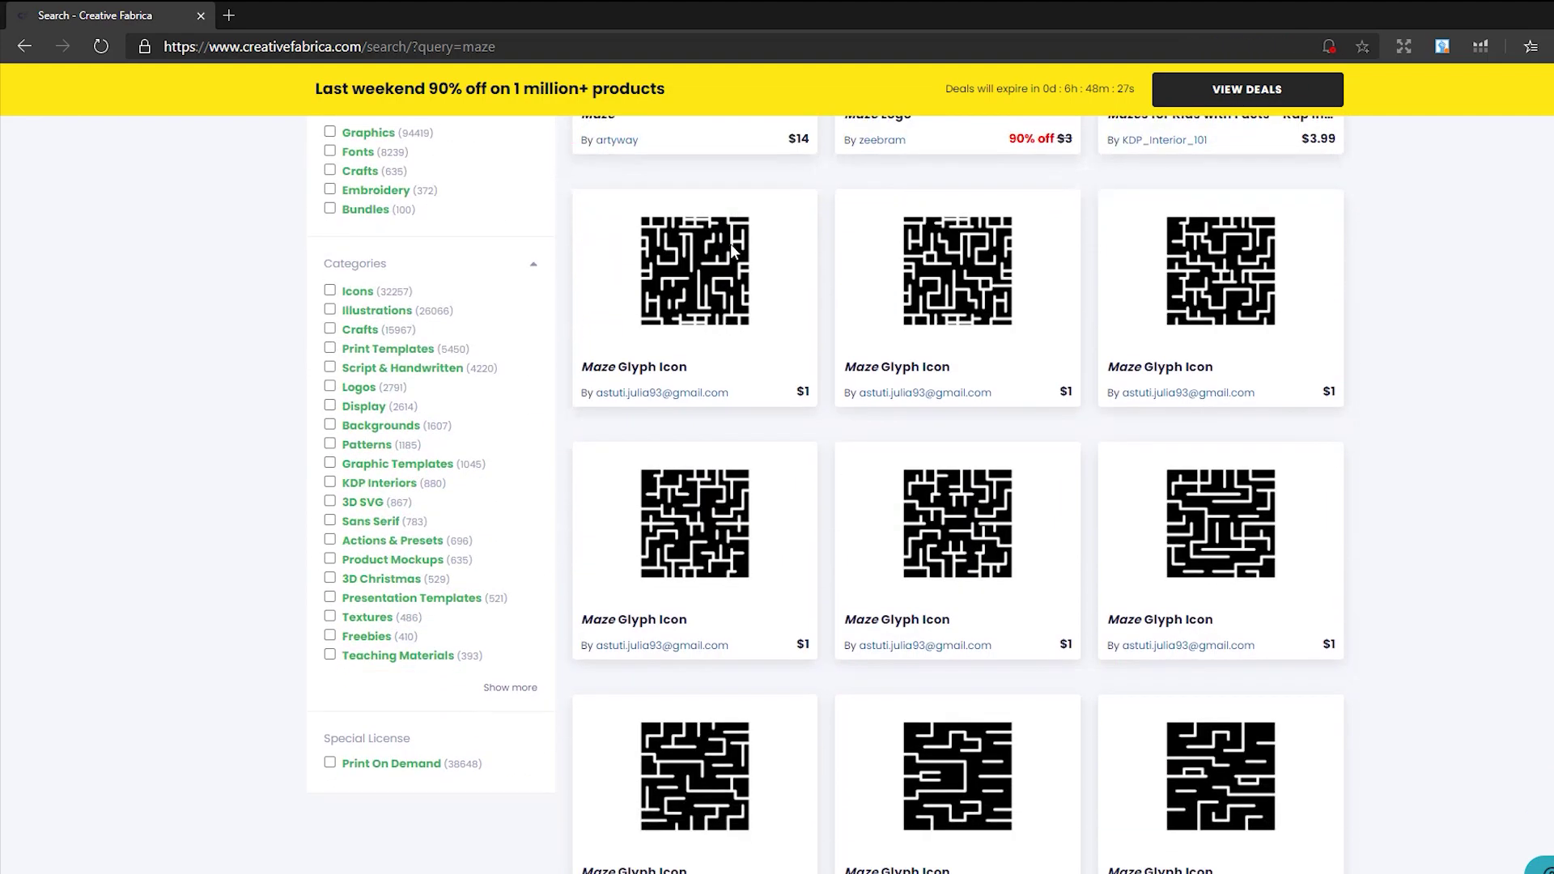
scroll(728, 259, "down", 10)
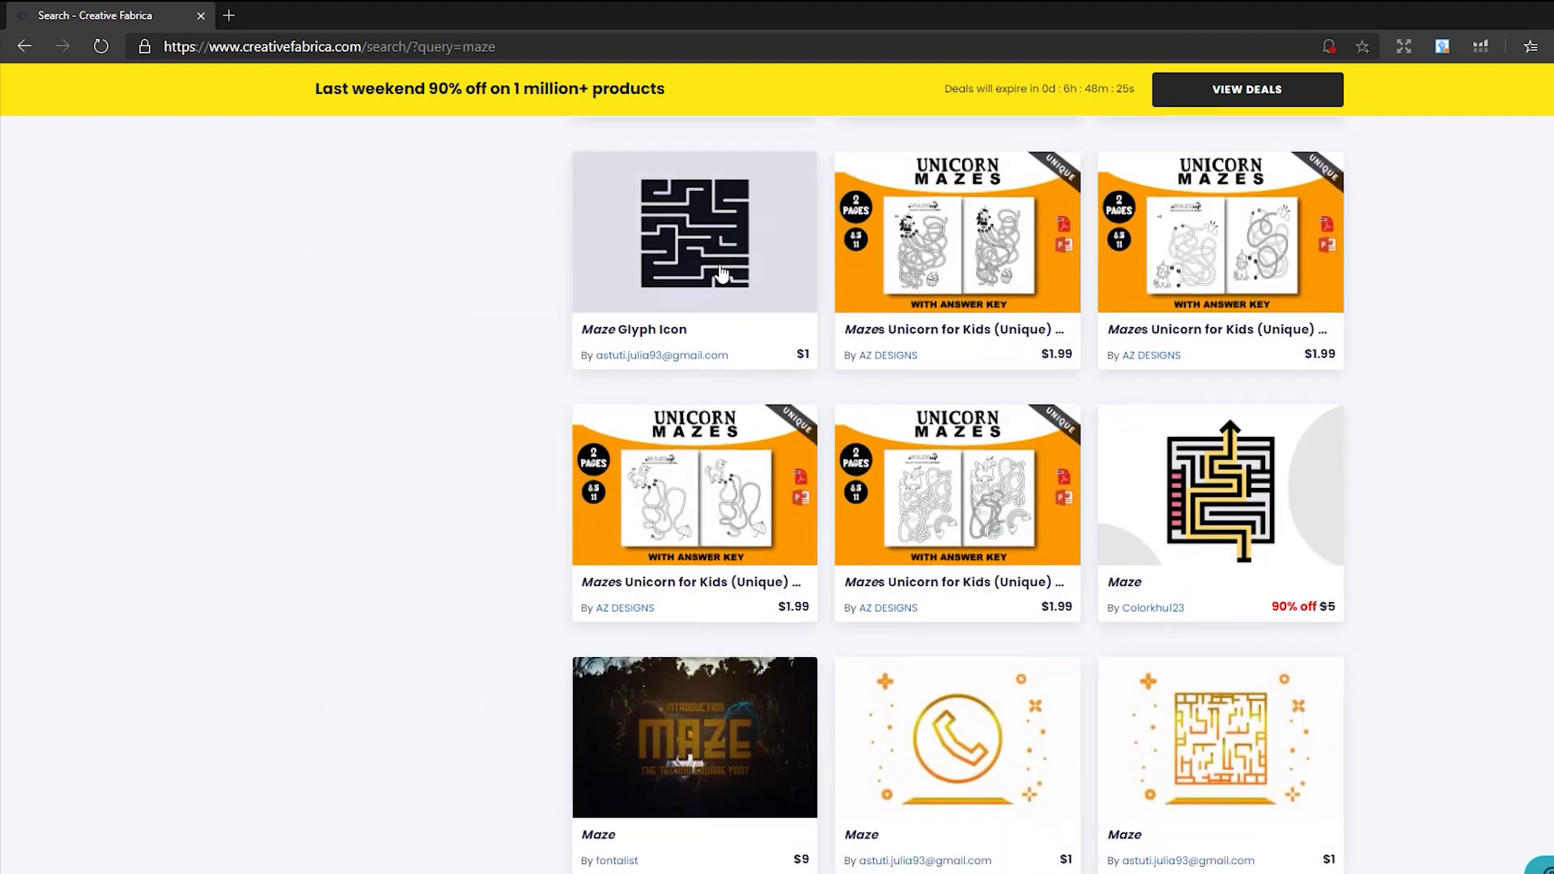
scroll(723, 276, "down", 3)
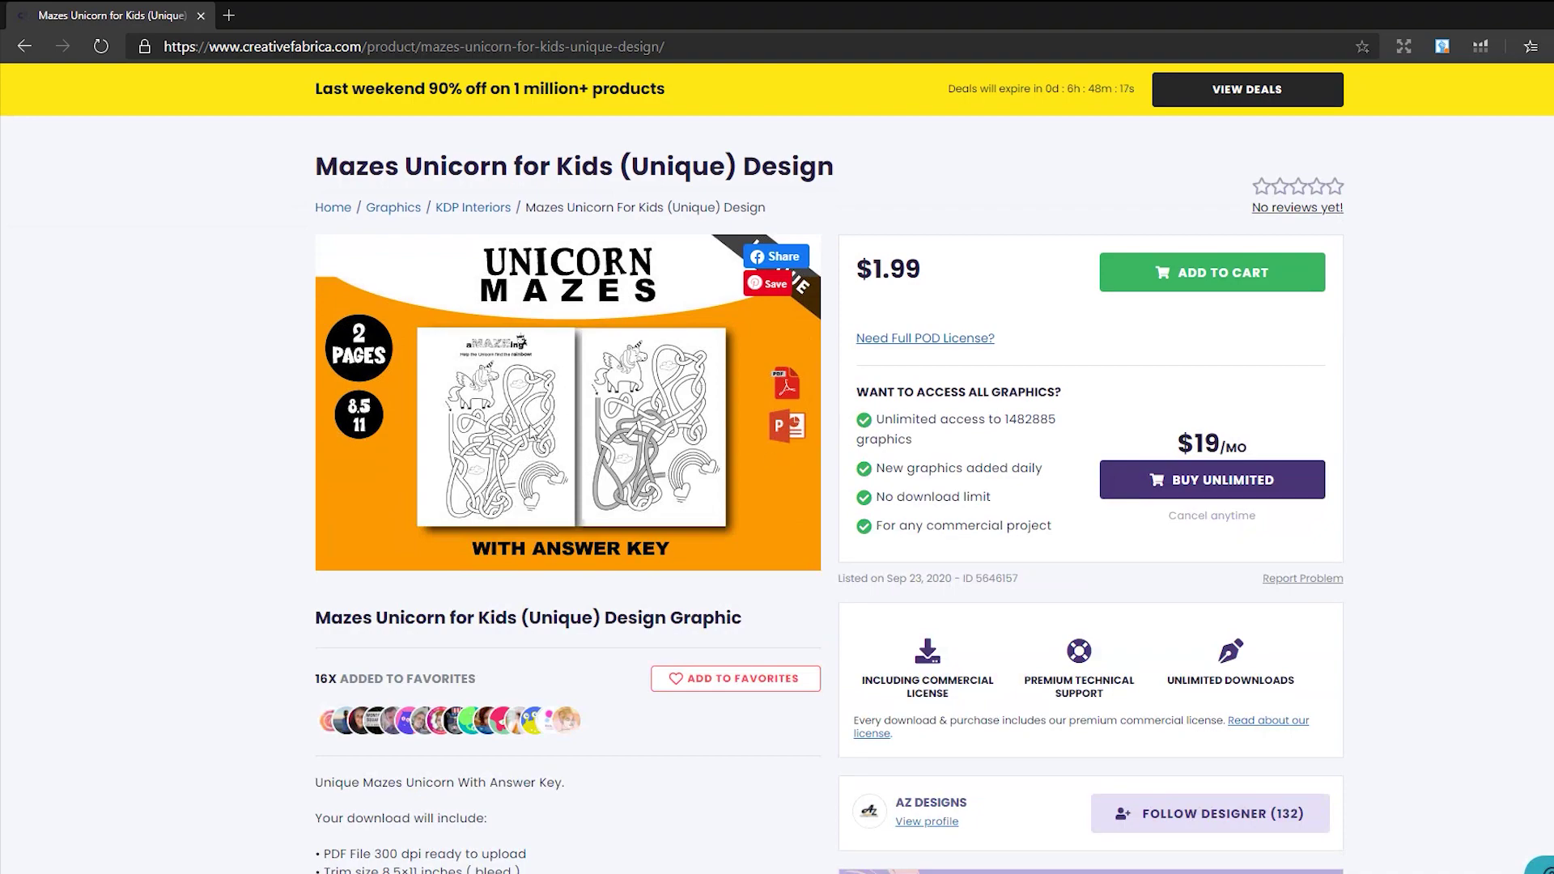
left_click(25, 46)
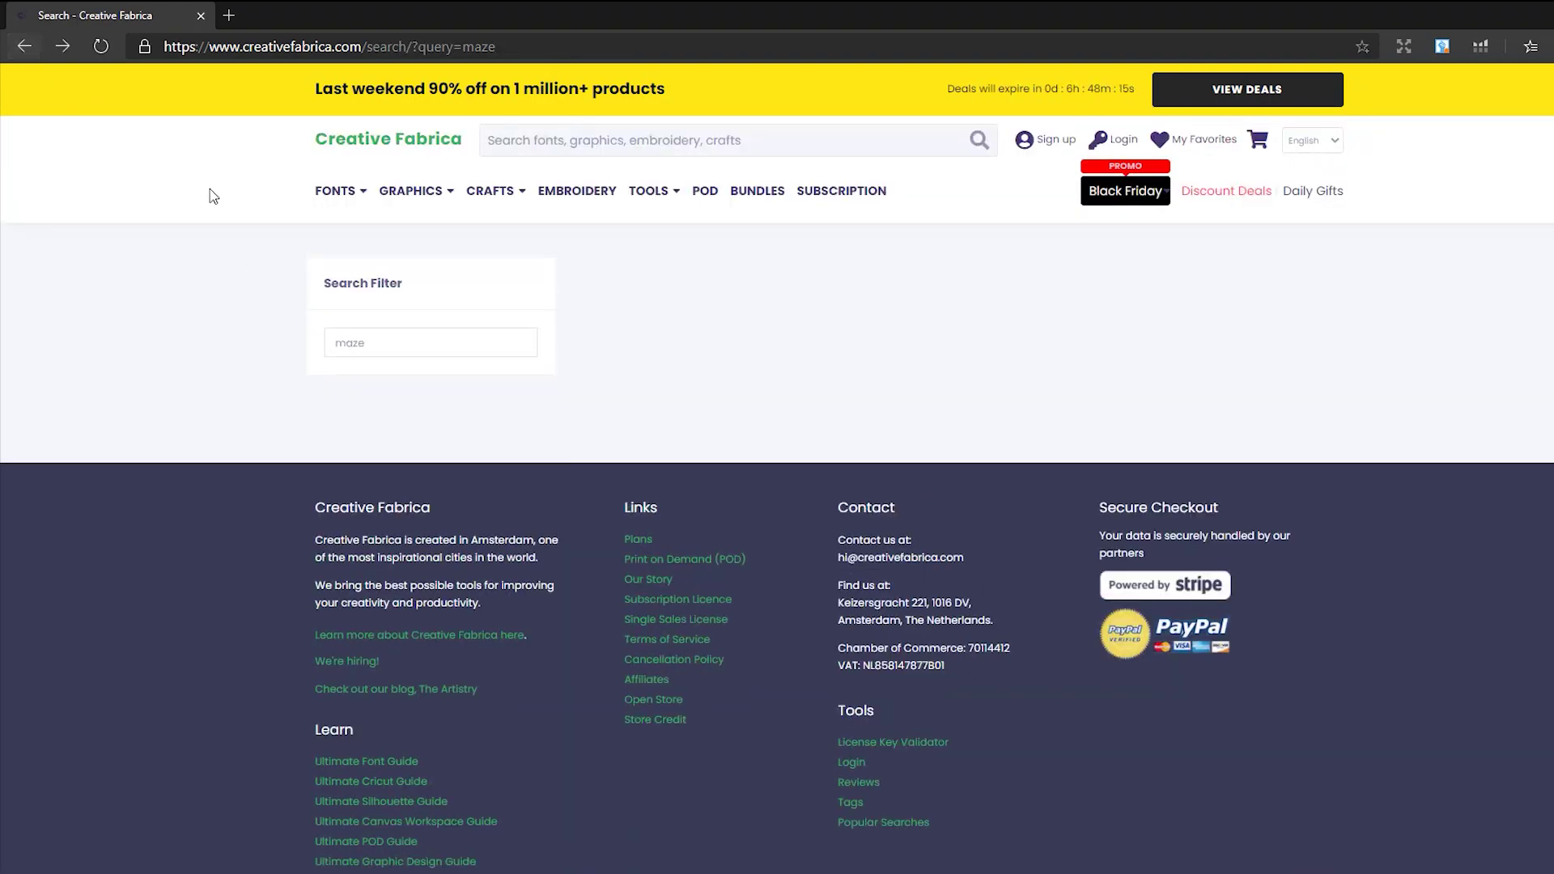
scroll(739, 409, "down", 8)
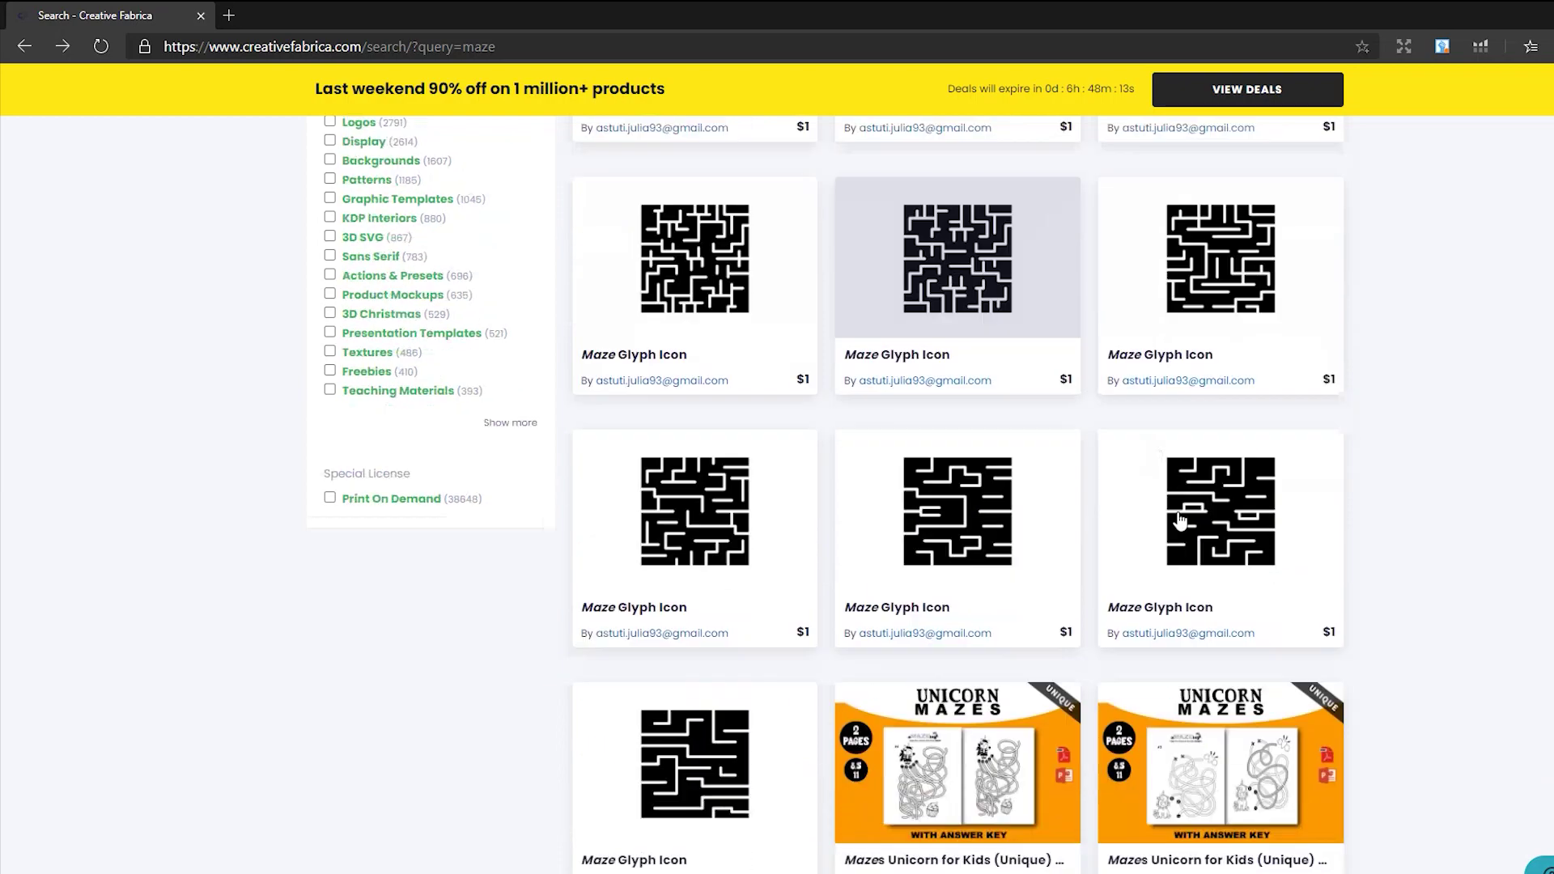
scroll(1483, 450, "down", 12)
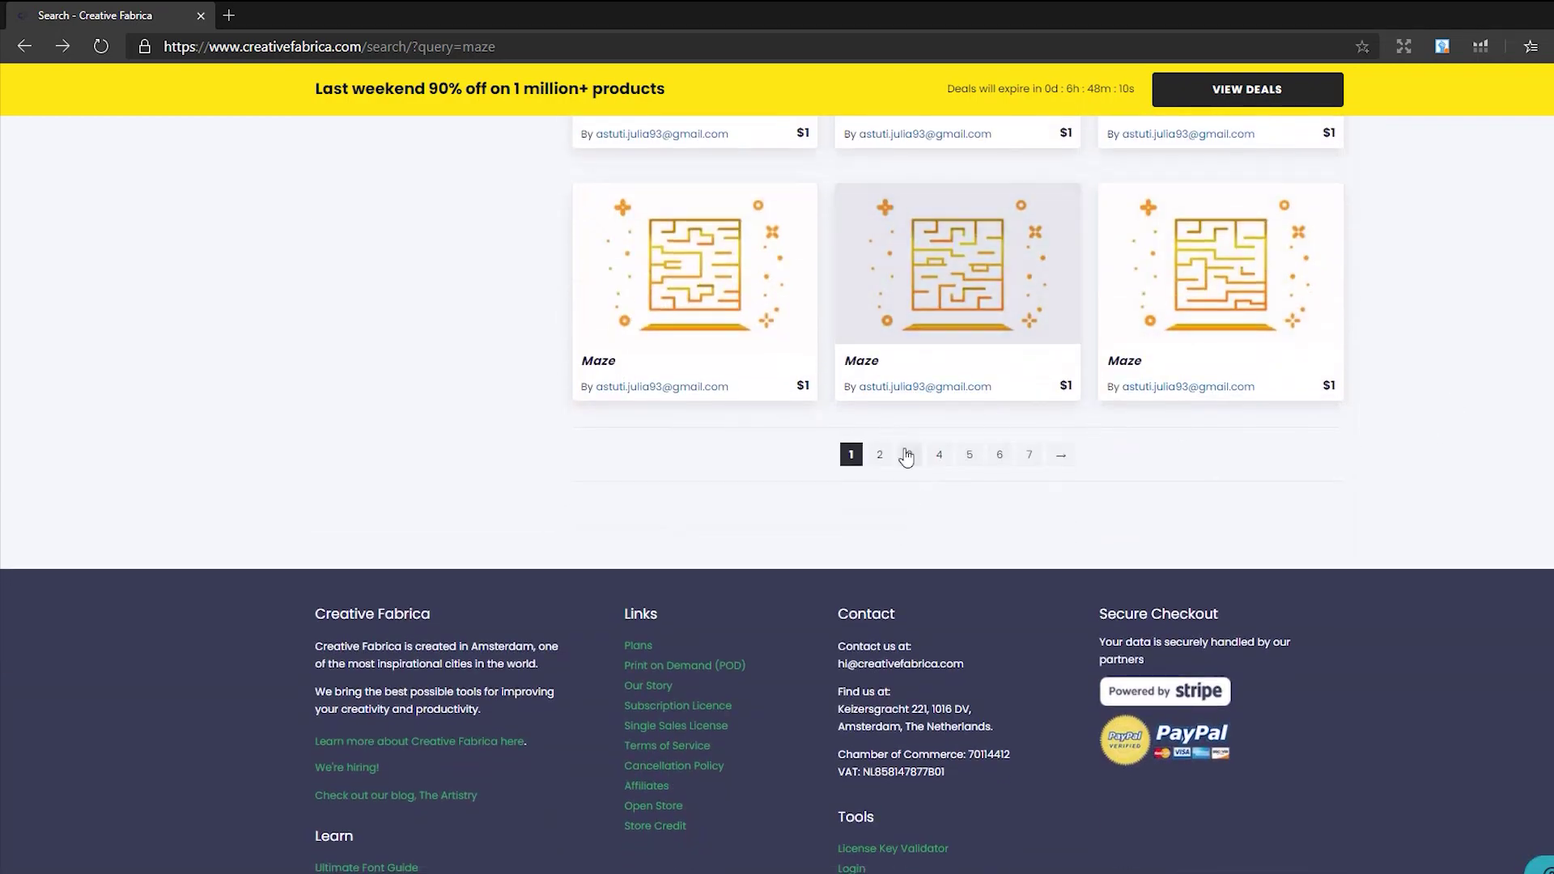
Browse page 2 of the maze search results and look at the Mazes for Kids Ultimate Bundle product page
left_click(905, 453)
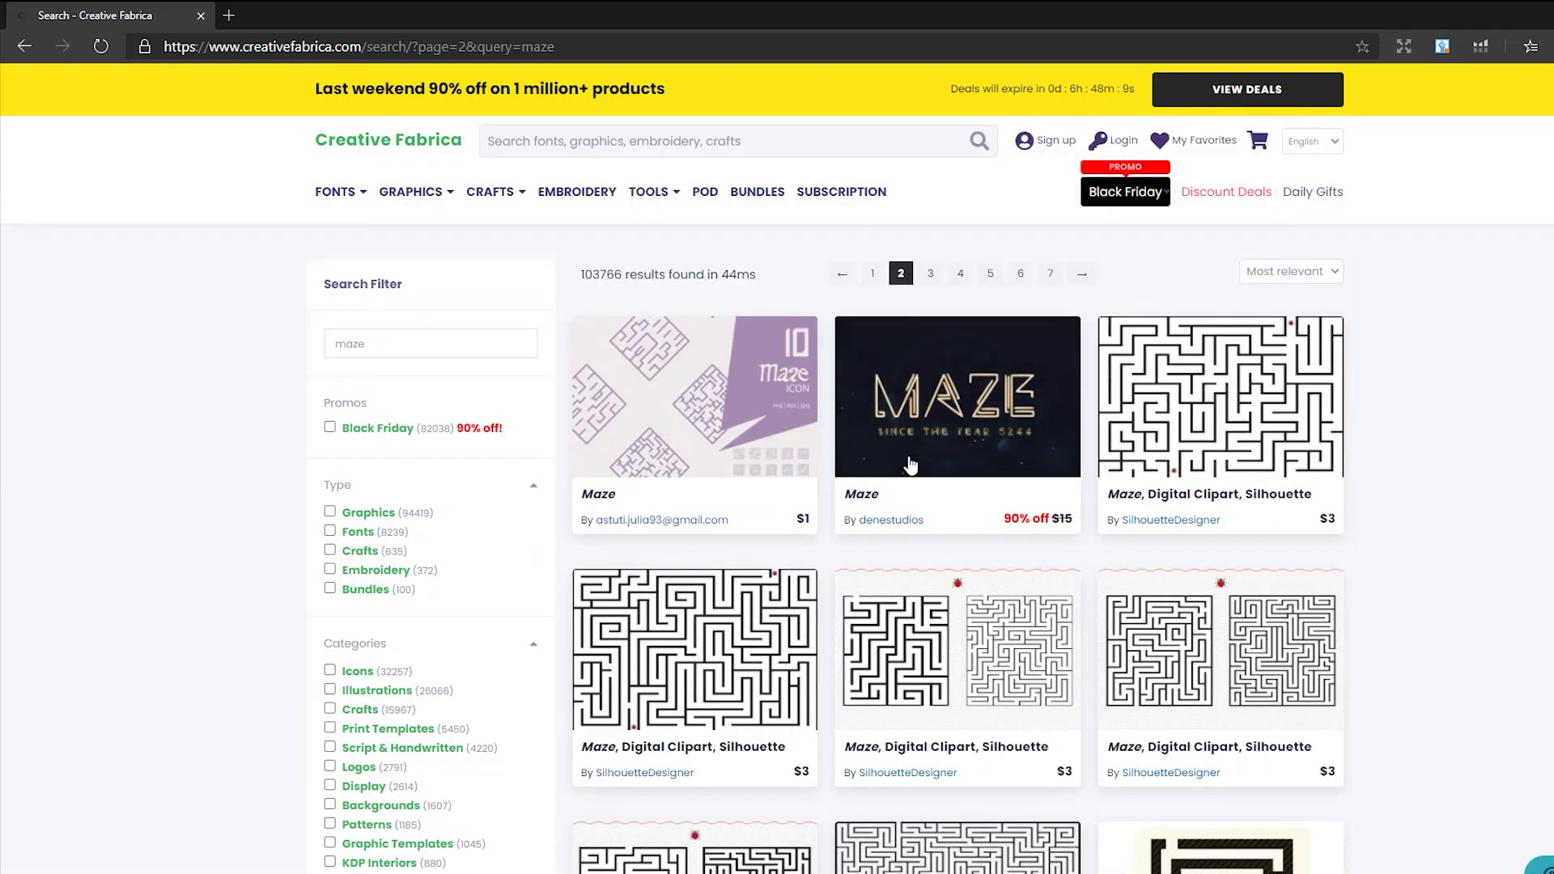
scroll(911, 463, "down", 3)
scroll(910, 464, "down", 4)
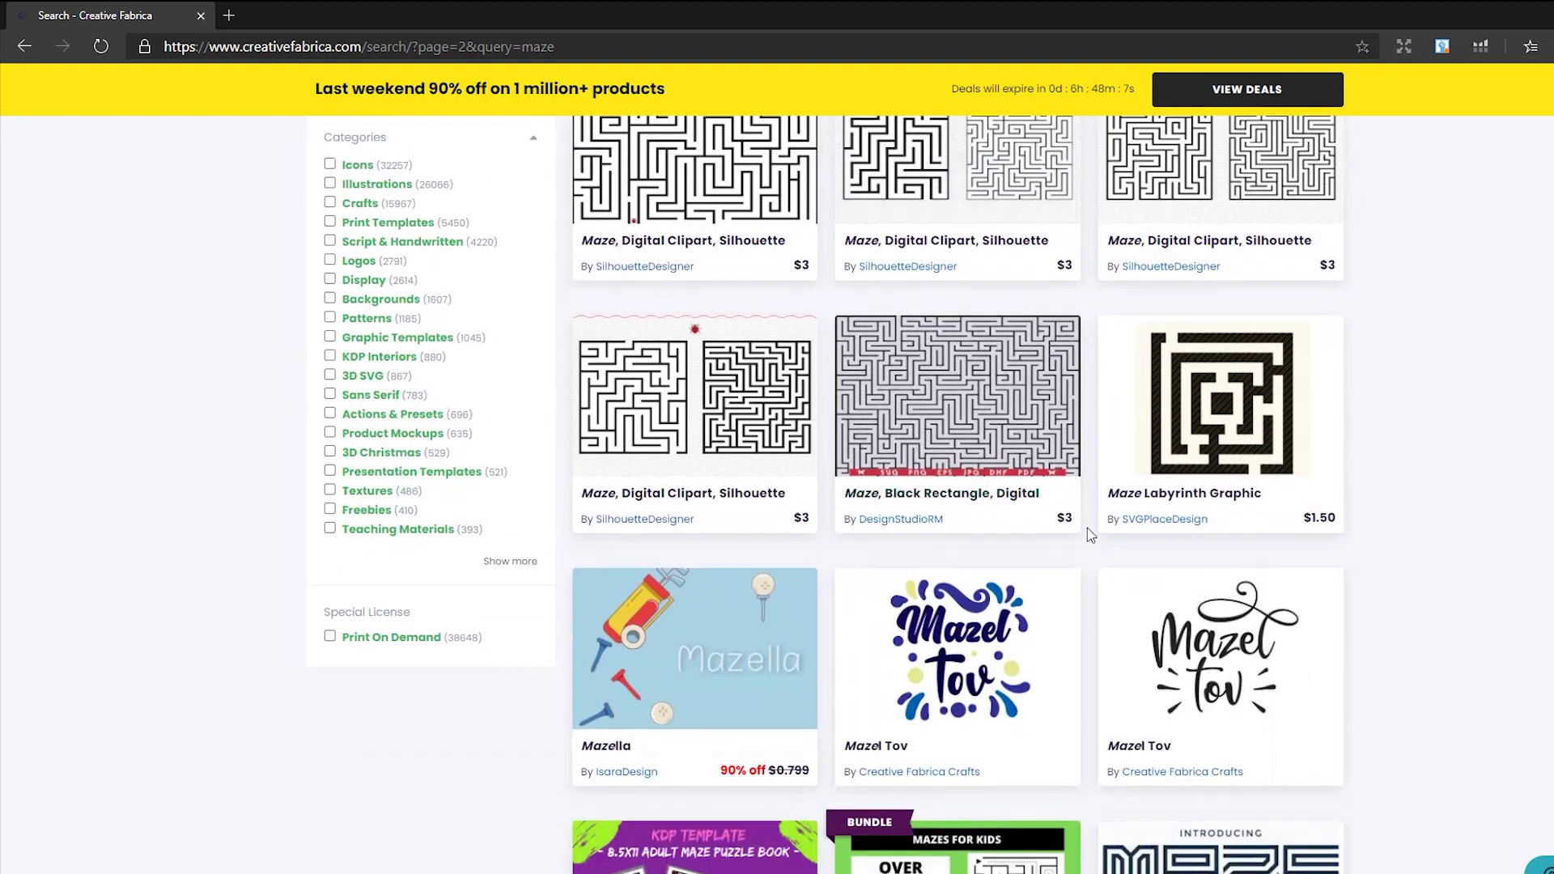
scroll(713, 577, "down", 7)
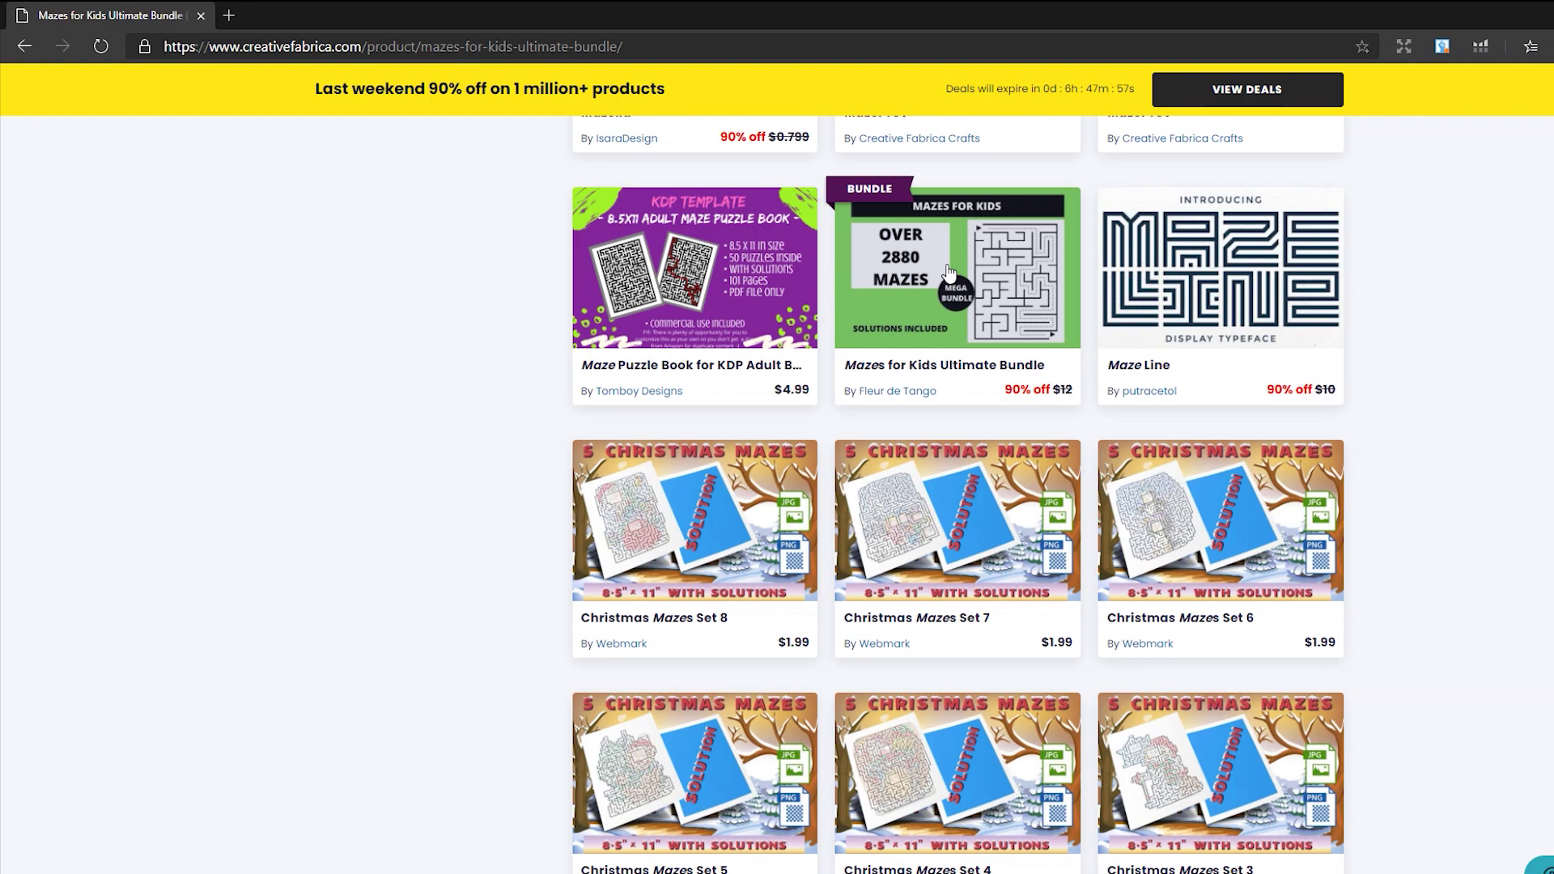
scroll(912, 346, "down", 4)
scroll(1055, 439, "up", 2)
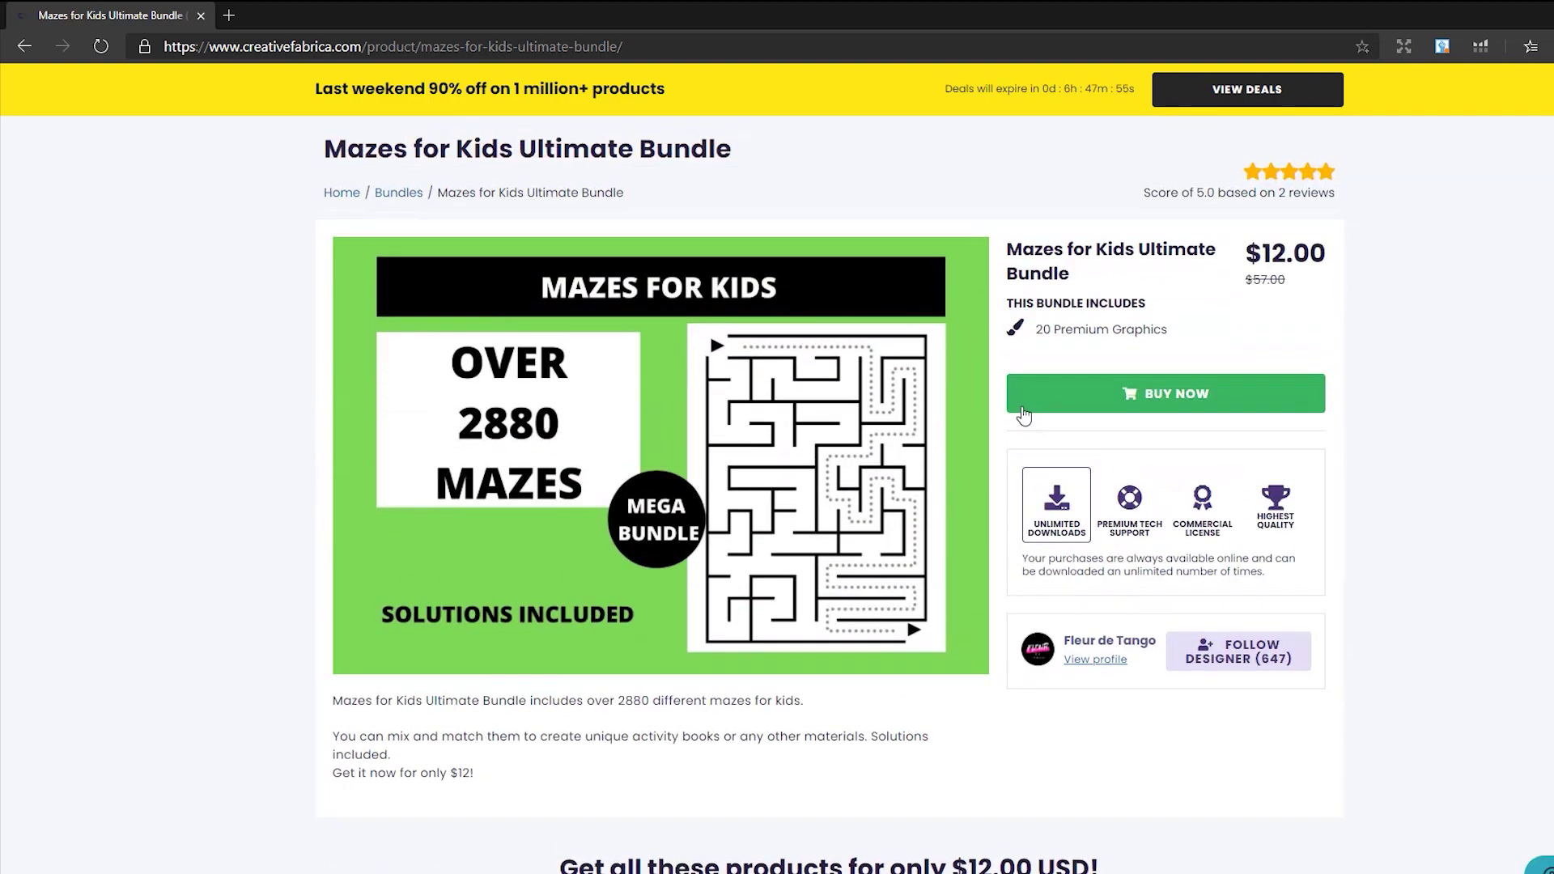
Return from the bundle's product page to page 2 of the maze results and look through more of the listings
left_click(21, 48)
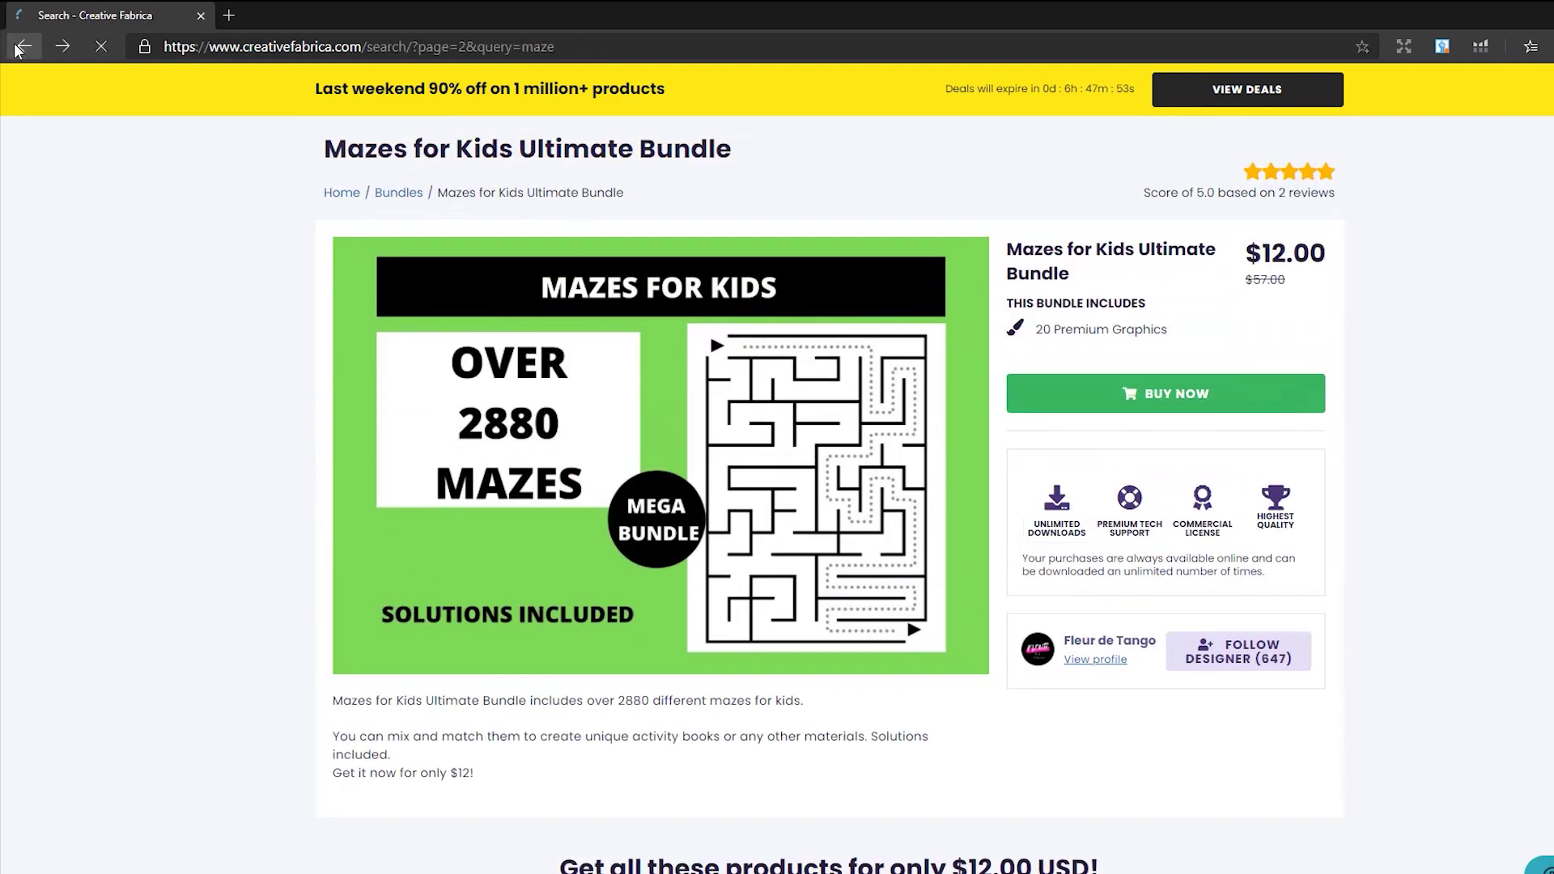
scroll(895, 348, "down", 4)
scroll(896, 348, "down", 13)
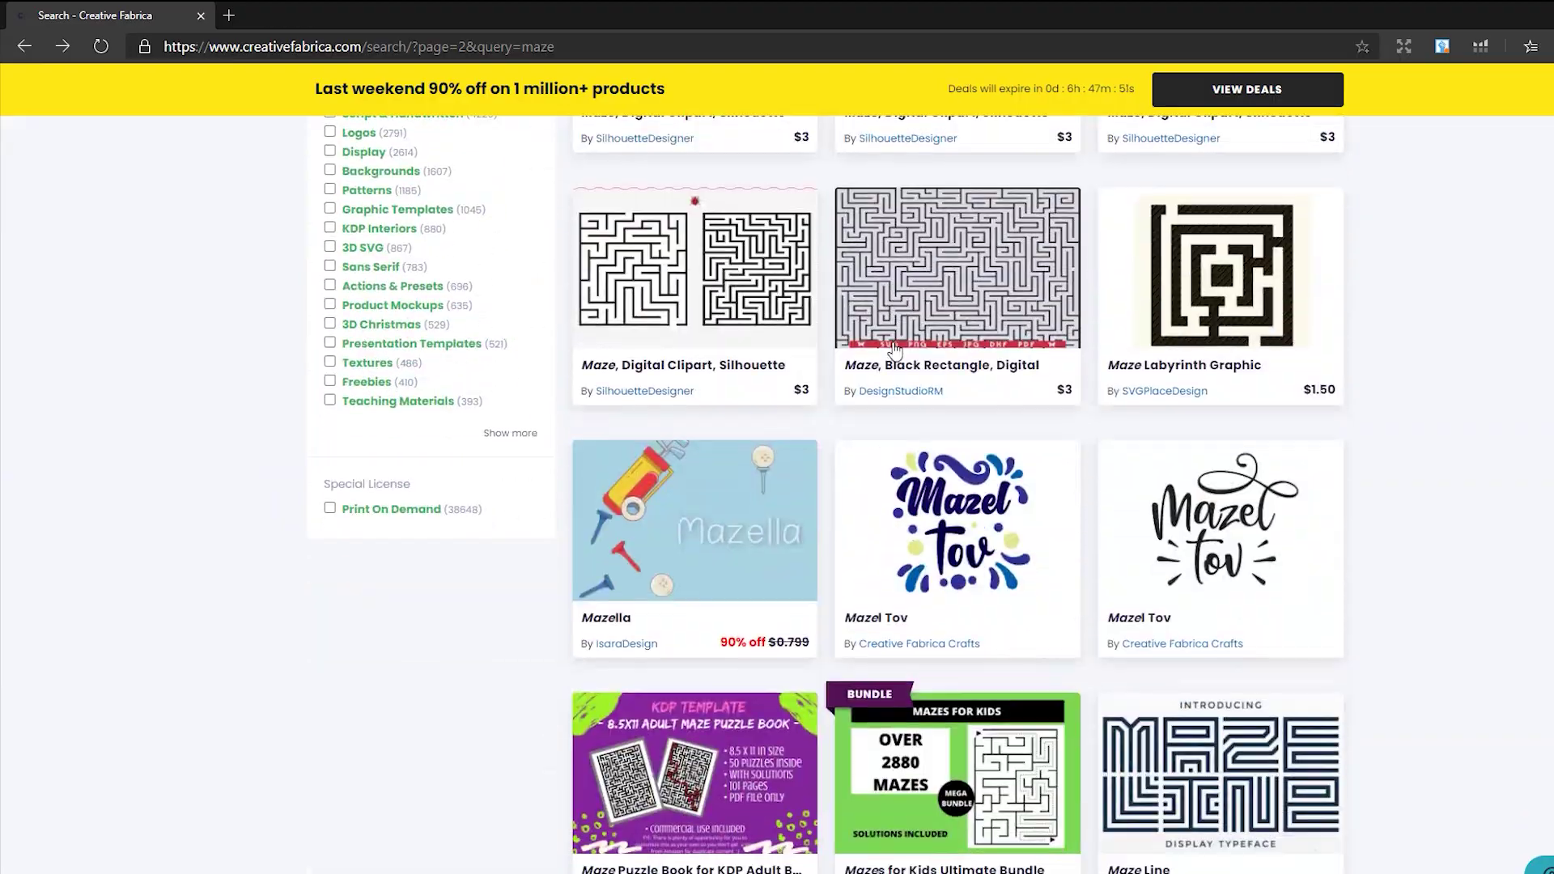